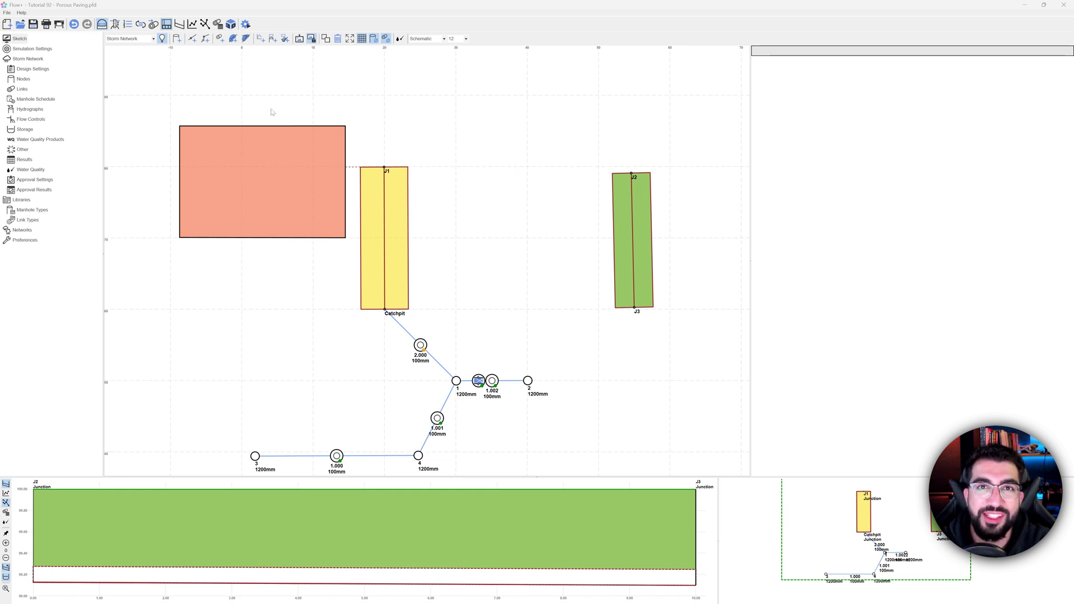
# - Inspect the Catchpit porous paving, its trench and its outlet pipe from several angles in the 3D view, and return to the sketch
pyautogui.click(231, 25)
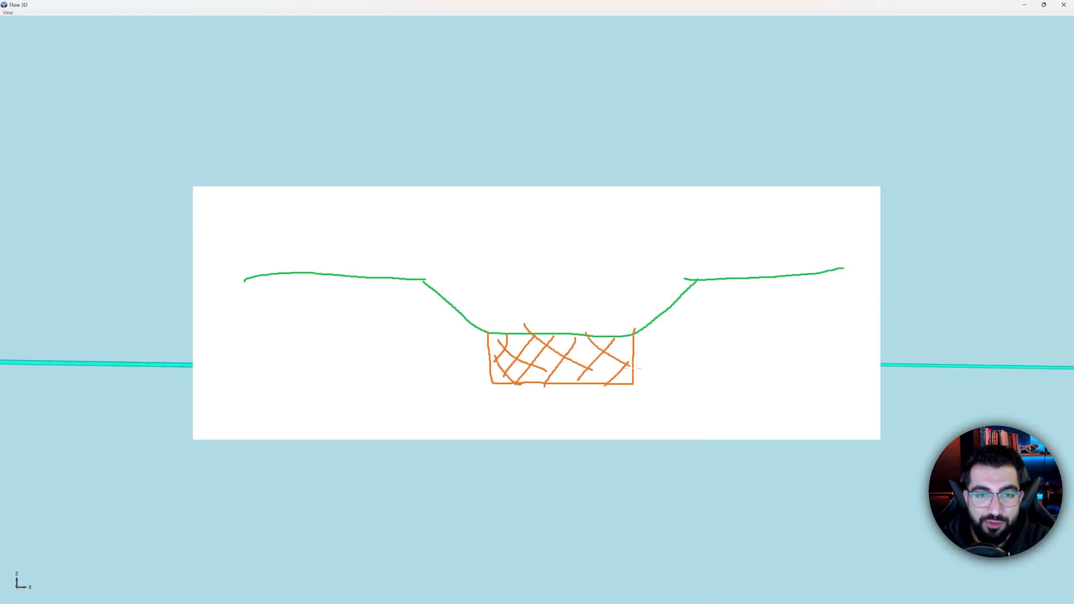
pyautogui.moveTo(549, 297)
pyautogui.mouseDown()
pyautogui.moveTo(578, 326)
pyautogui.moveTo(560, 320)
pyautogui.mouseUp()
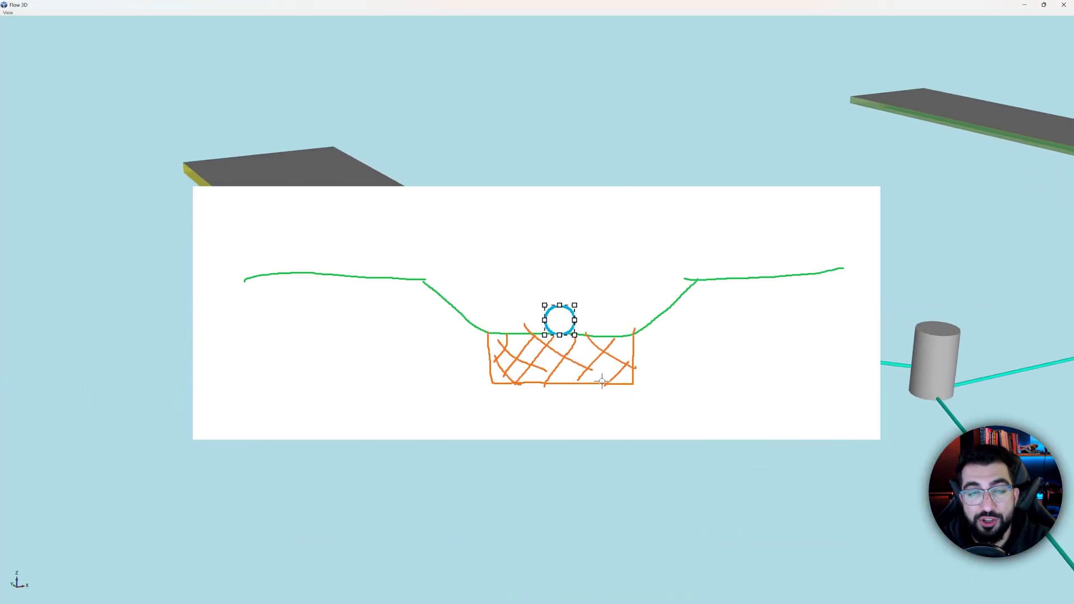
pyautogui.scroll(3, 420, 297)
pyautogui.moveTo(425, 280)
pyautogui.mouseDown()
pyautogui.moveTo(557, 346)
pyautogui.moveTo(443, 350)
pyautogui.mouseUp()
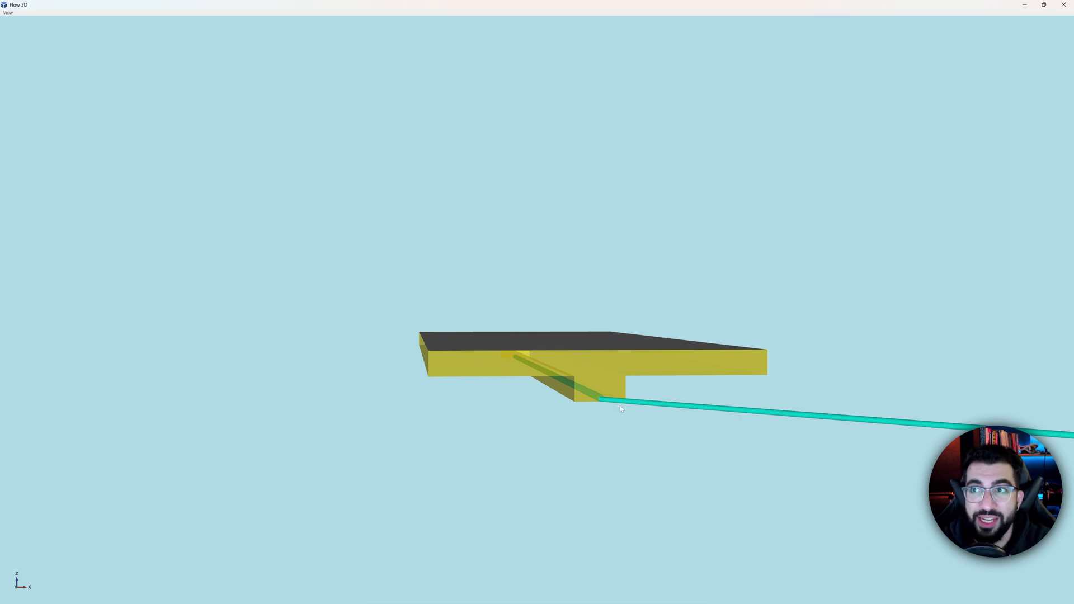
pyautogui.scroll(3, 714, 297)
pyautogui.moveTo(681, 333); pyautogui.dragTo(666, 209)
pyautogui.scroll(1, 591, 305)
pyautogui.scroll(2, 592, 306)
pyautogui.scroll(-2, 484, 314)
pyautogui.moveTo(467, 314); pyautogui.dragTo(458, 315)
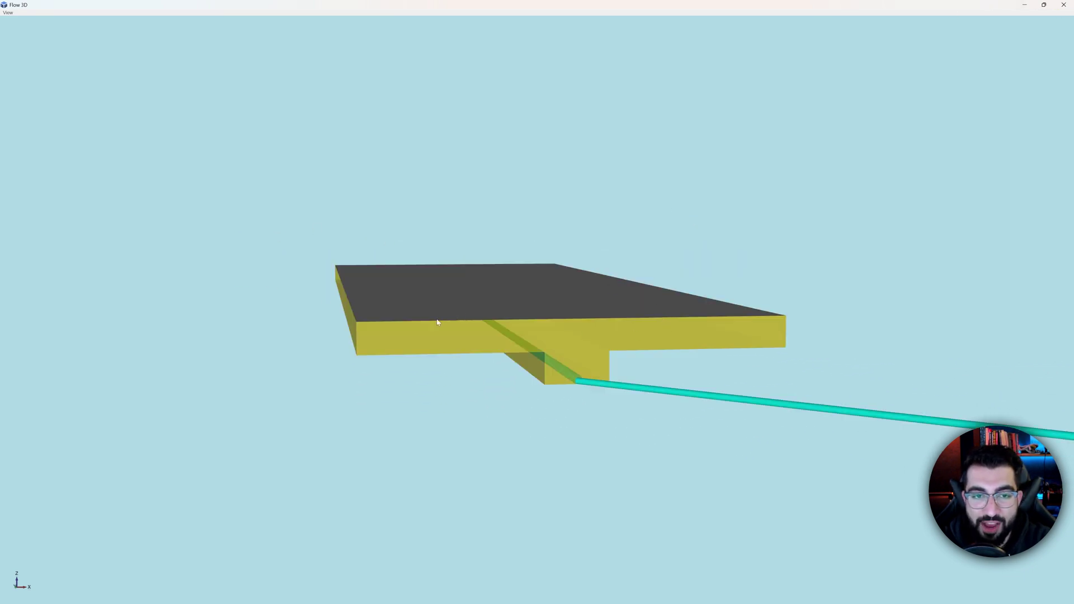
pyautogui.moveTo(497, 343); pyautogui.dragTo(591, 340)
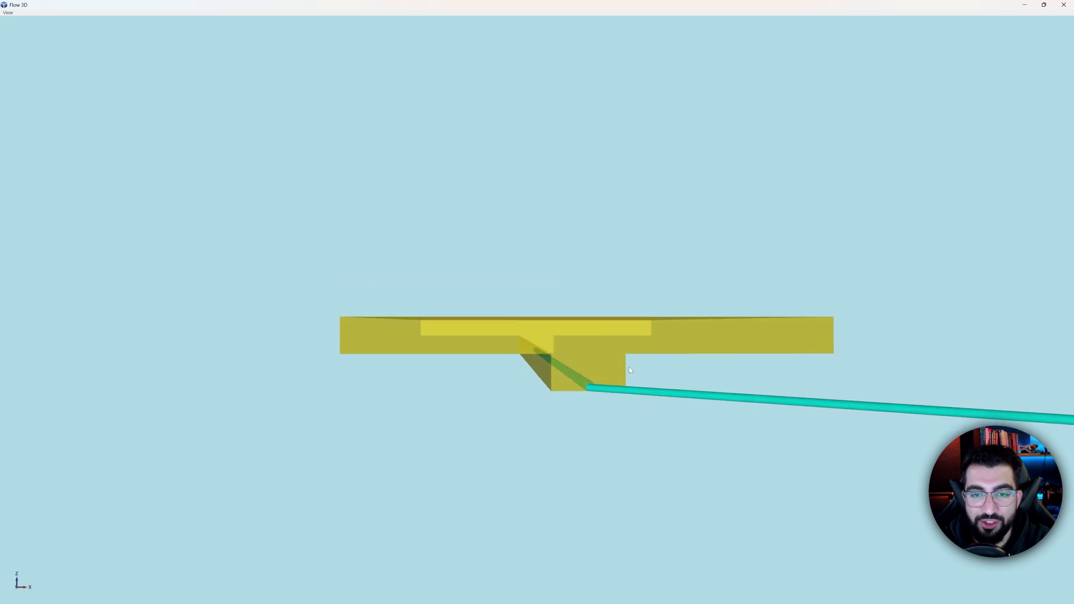
pyautogui.moveTo(625, 364)
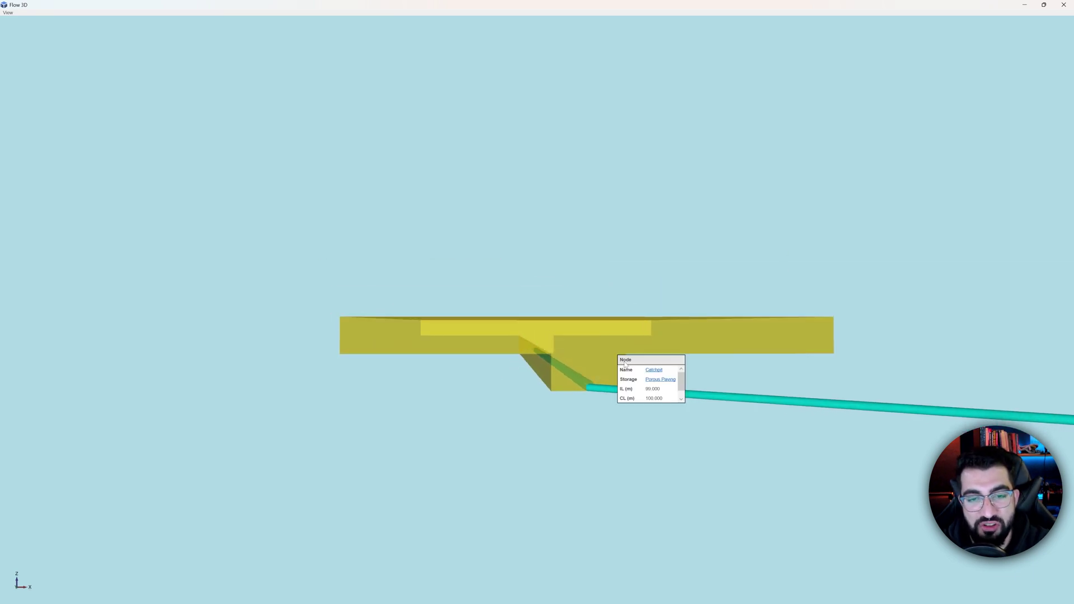
pyautogui.moveTo(621, 367); pyautogui.dragTo(570, 393)
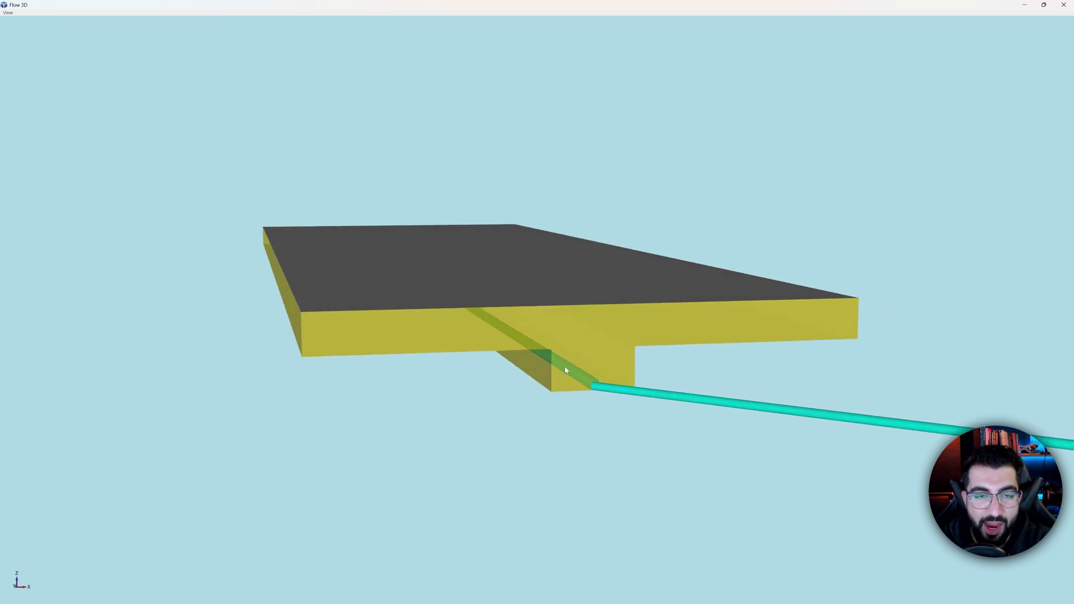
pyautogui.hotkey('alt', 'Tab')
pyautogui.press('Tab')
pyautogui.press('Tab')
pyautogui.press('Tab')
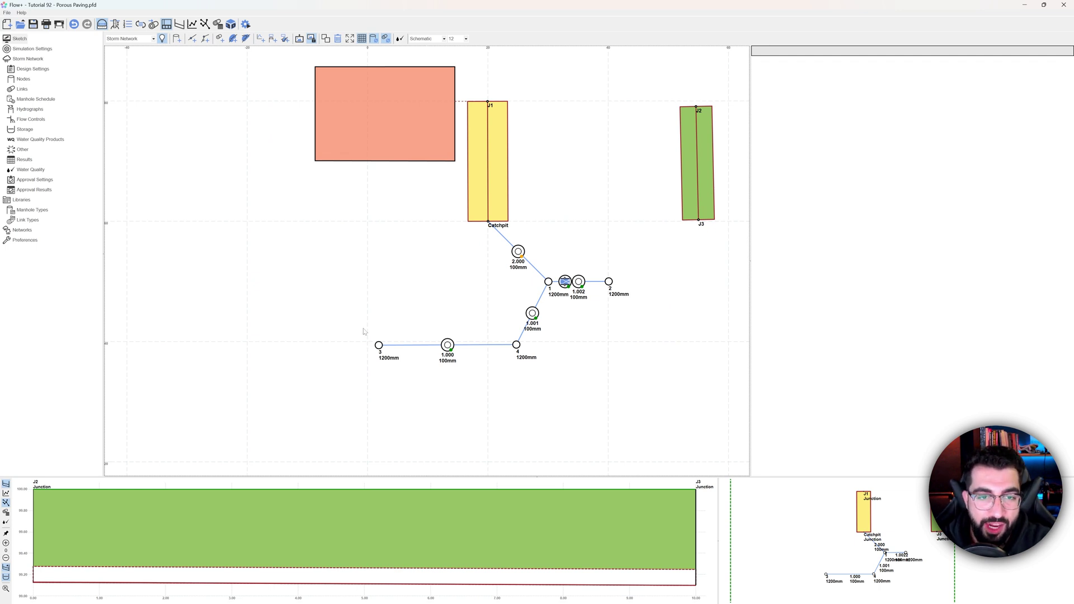
# - Place a Junction node well to the left of manhole 3, roughly level with it, and finish node placement
pyautogui.scroll(2, 375, 341)
pyautogui.moveTo(375, 352); pyautogui.dragTo(458, 351)
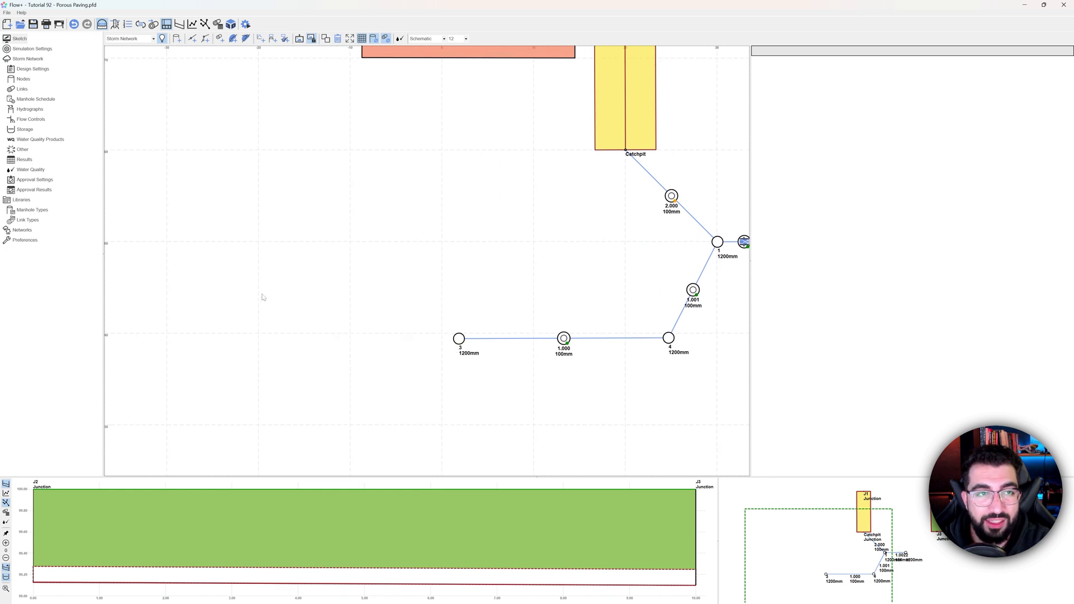
pyautogui.click(177, 39)
pyautogui.click(175, 39)
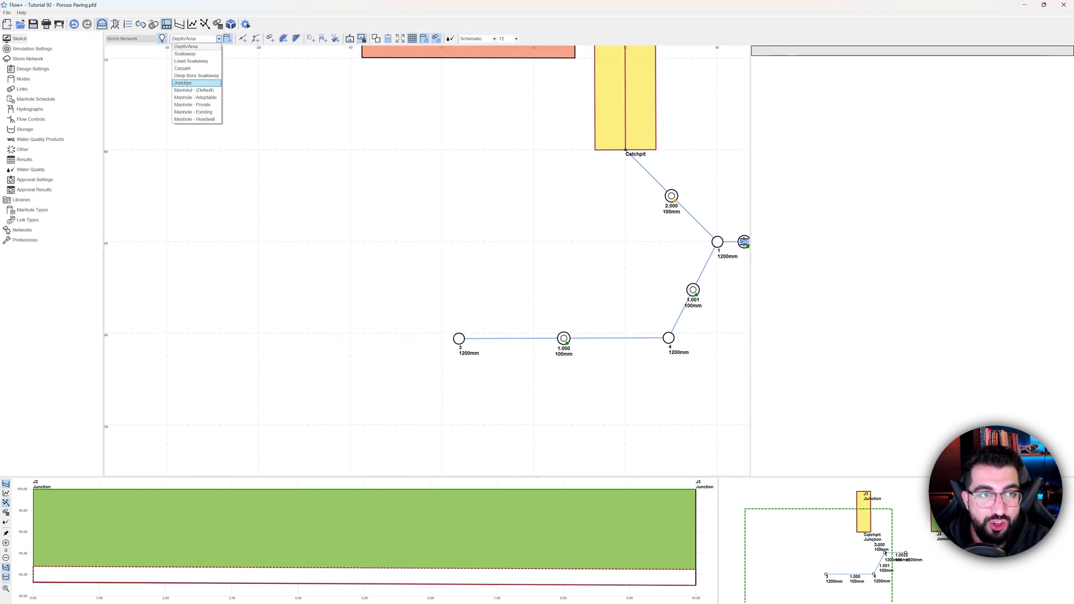
pyautogui.click(184, 82)
pyautogui.moveTo(195, 209); pyautogui.dragTo(300, 205)
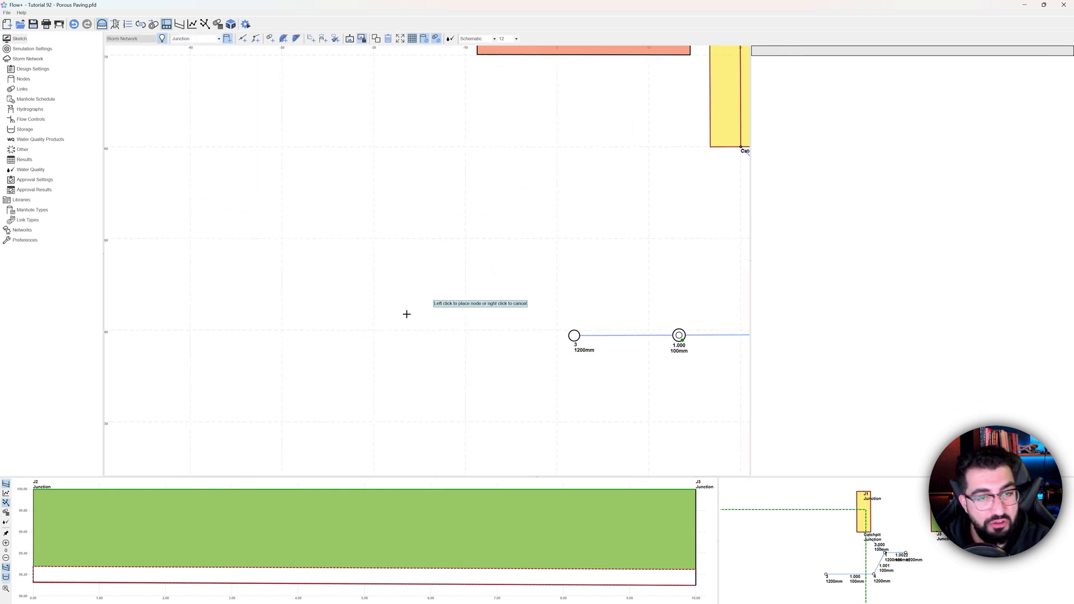
pyautogui.click(210, 331)
pyautogui.rightClick(267, 276)
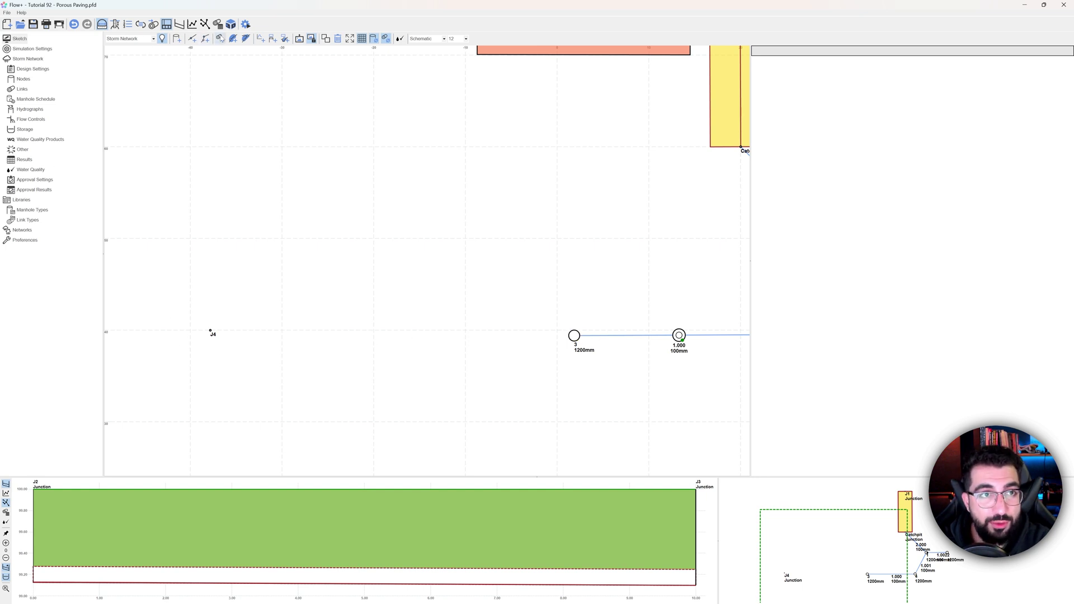
# - Try connecting junction J4 to manhole 3 with a circular link and delete that link
pyautogui.click(229, 39)
pyautogui.click(230, 39)
pyautogui.click(232, 53)
pyautogui.click(211, 331)
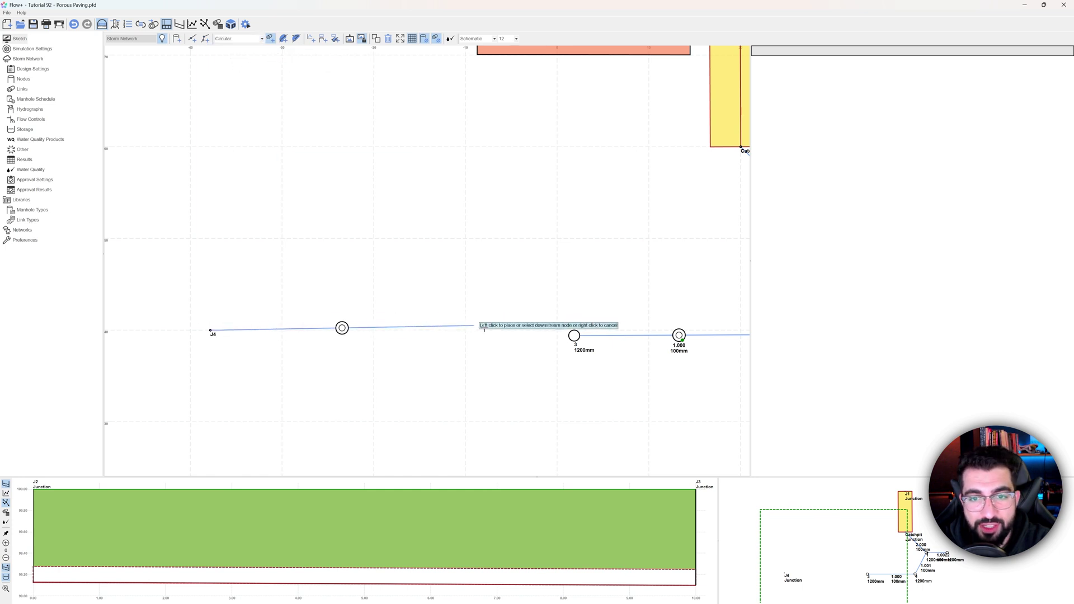
pyautogui.click(574, 336)
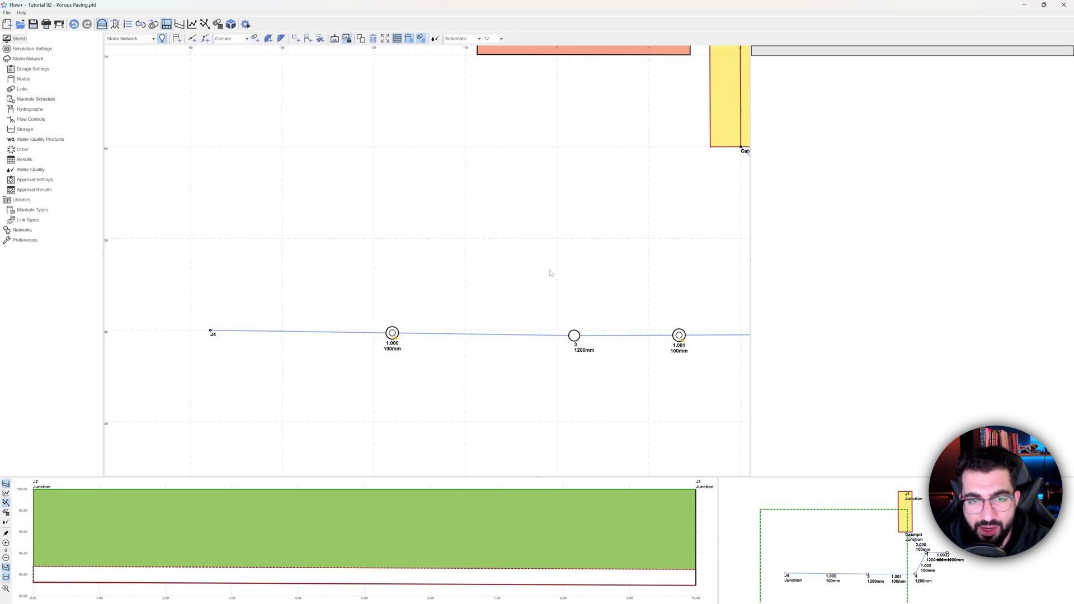
pyautogui.click(212, 332)
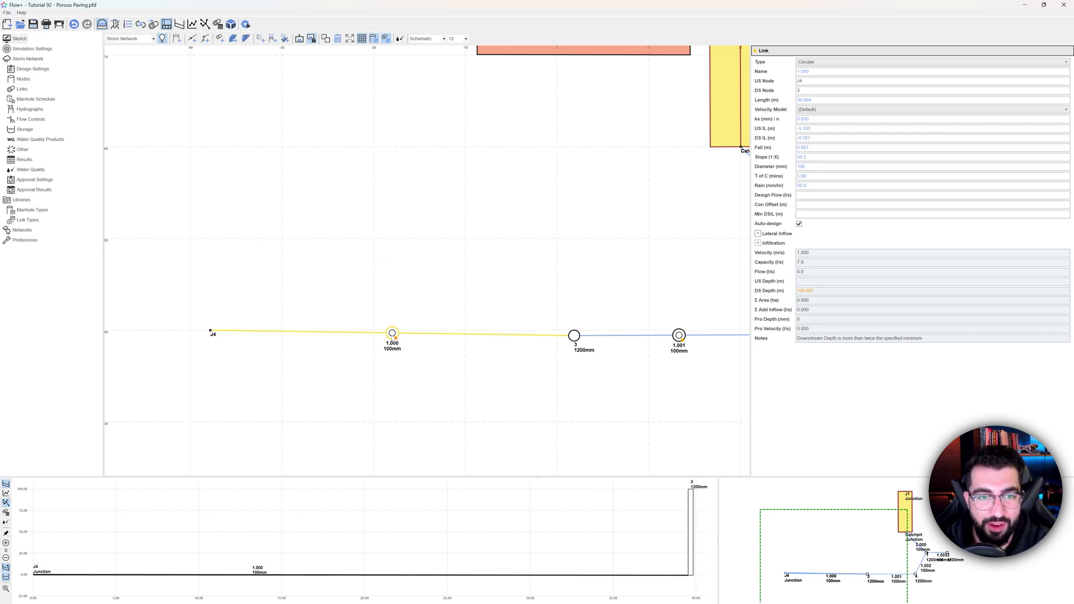
pyautogui.press('Delete')
# - Add a Porous Paving flow-through structure with manhole 3 as its outlet and junction J4 as its inlet
pyautogui.scroll(-2, 438, 274)
pyautogui.moveTo(487, 278); pyautogui.dragTo(451, 274)
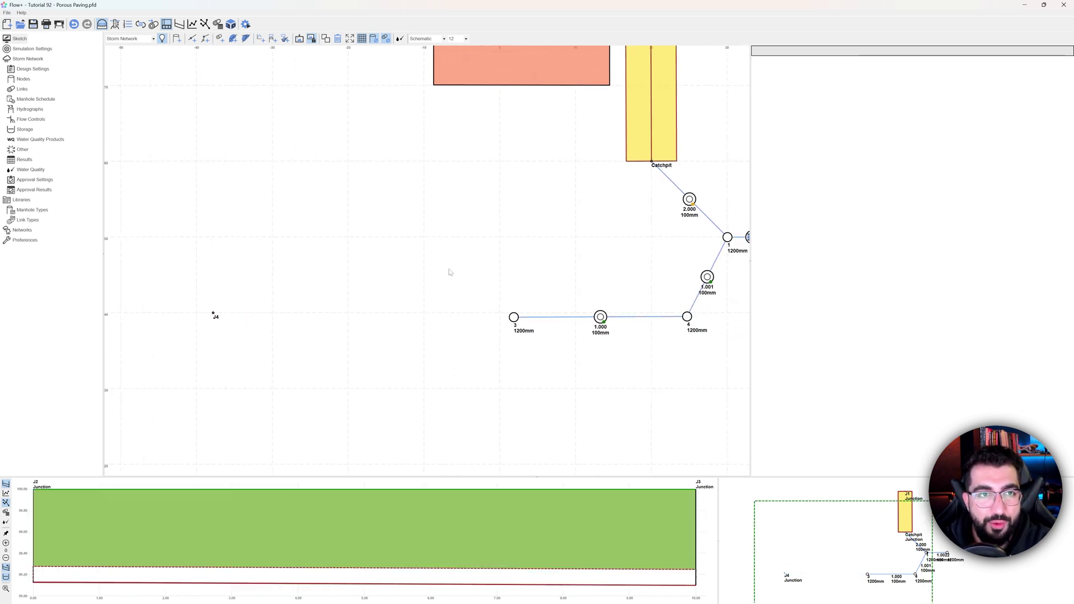
pyautogui.click(233, 39)
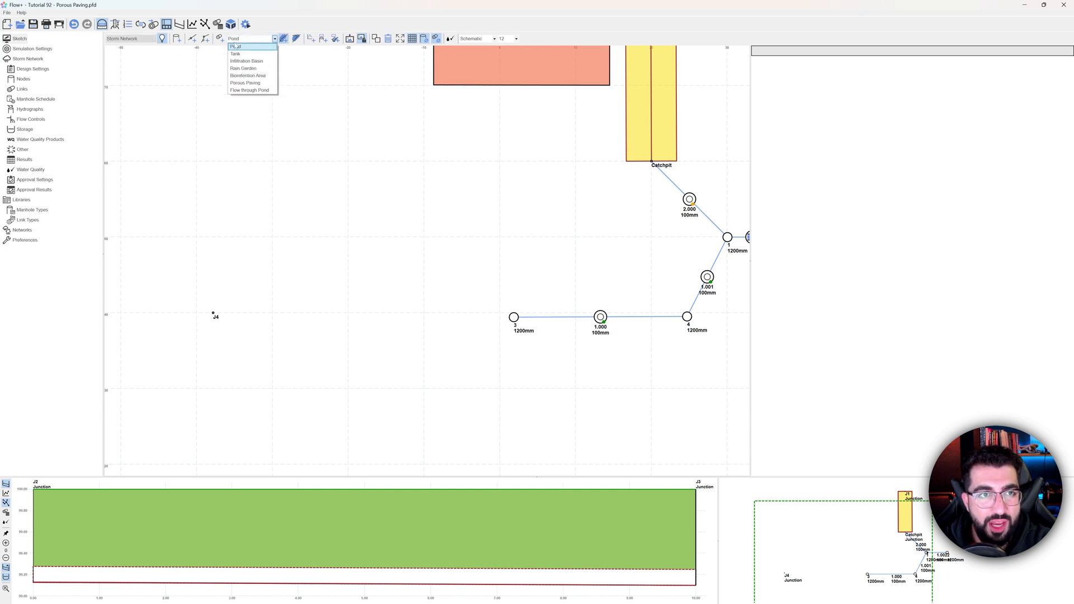
pyautogui.click(240, 83)
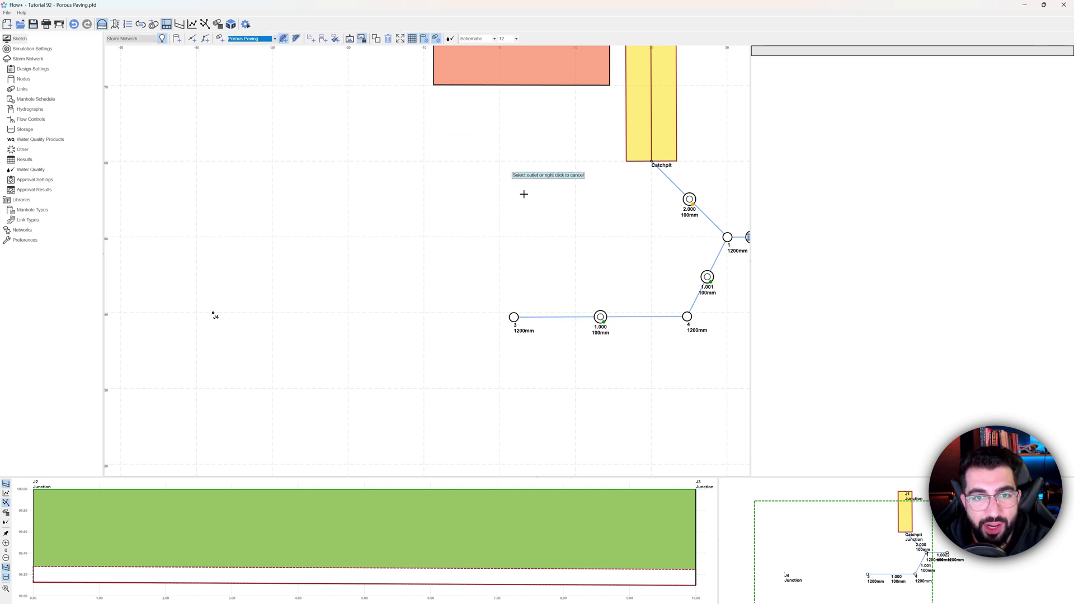
pyautogui.click(513, 317)
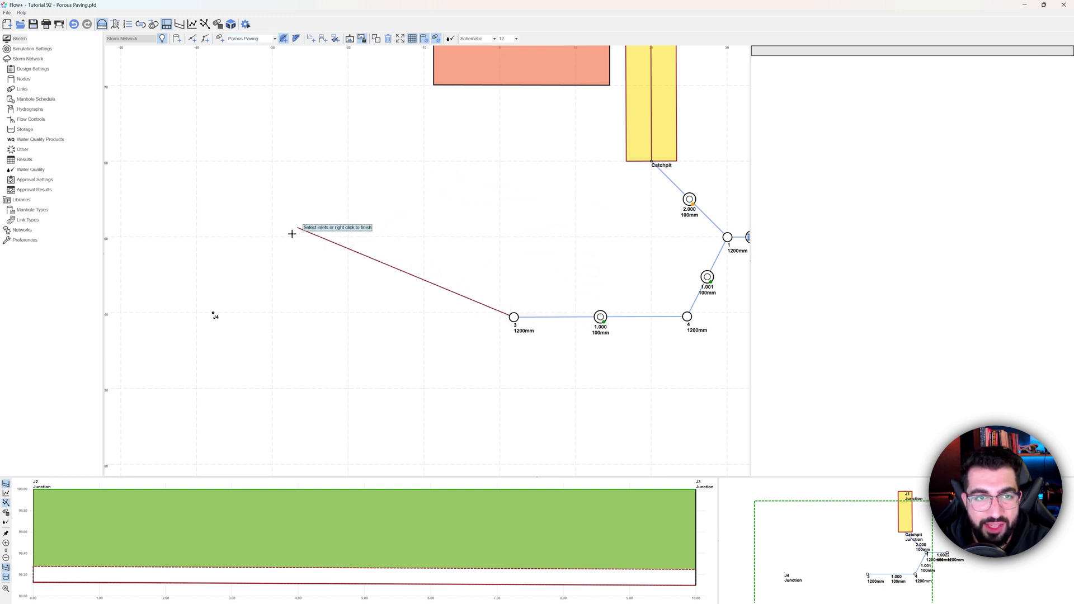
pyautogui.click(214, 312)
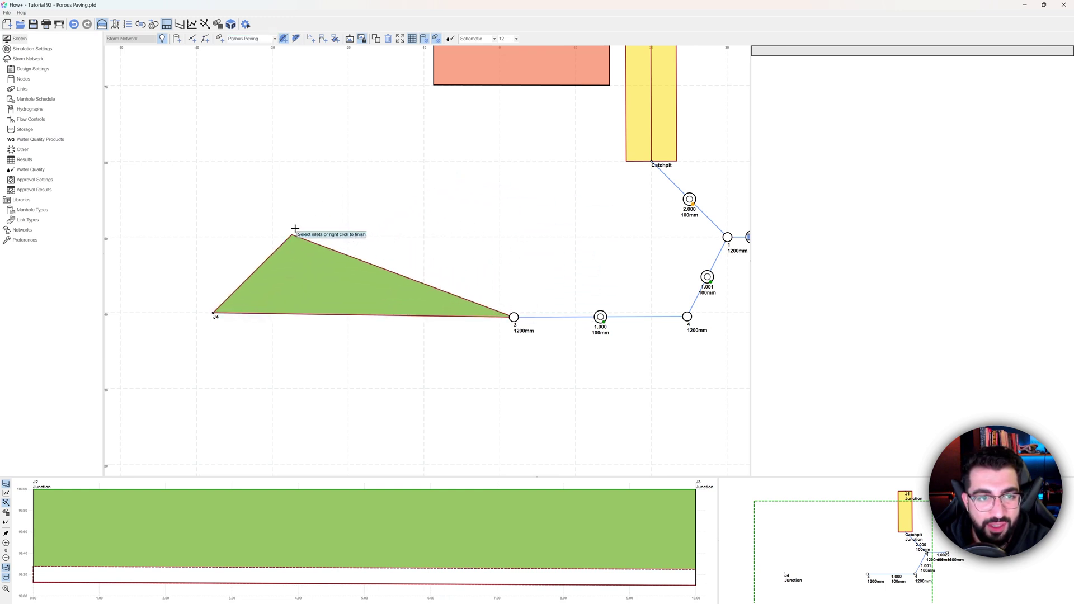
pyautogui.rightClick(316, 187)
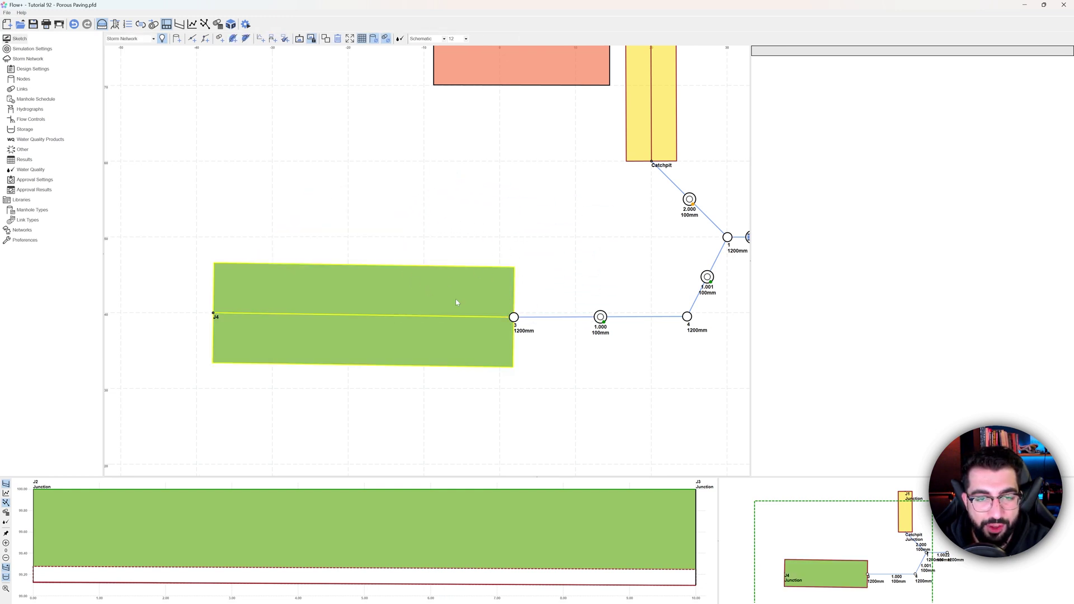
# - Open the storage settings of the new porous paving, consult the permeable pavement detail, and set the underdrain diameter to 150 mm
pyautogui.moveTo(453, 300); pyautogui.dragTo(516, 274)
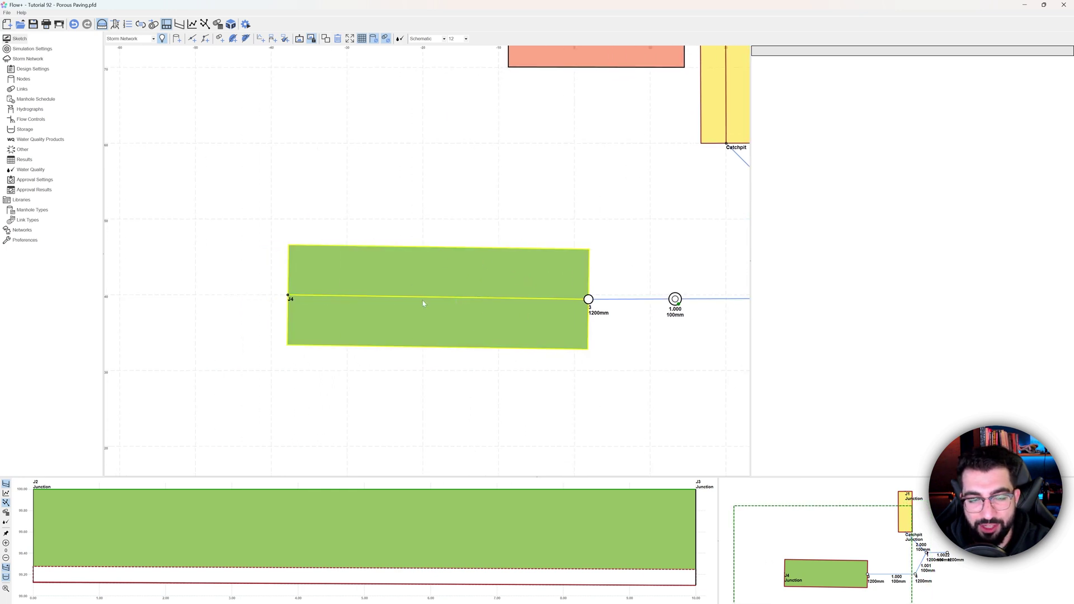
pyautogui.moveTo(441, 273); pyautogui.dragTo(360, 276)
pyautogui.click(360, 277)
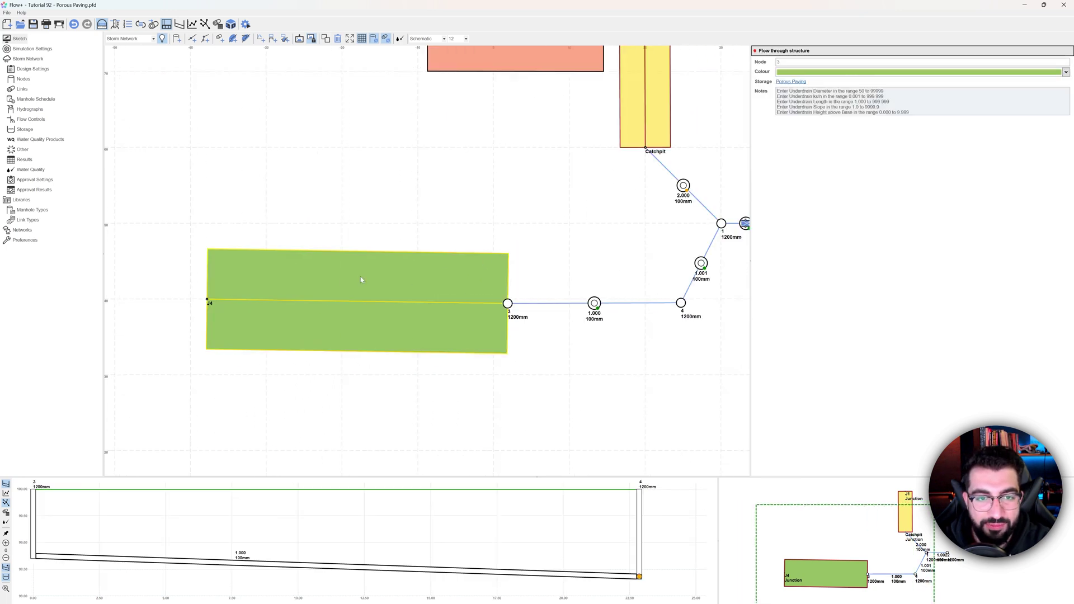
pyautogui.click(791, 82)
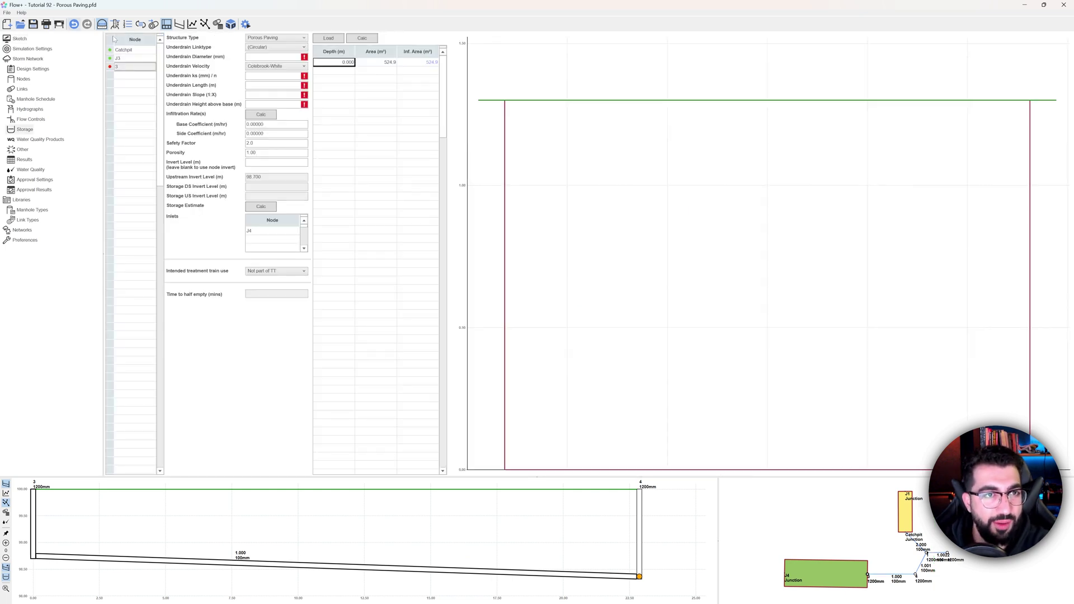
pyautogui.click(272, 57)
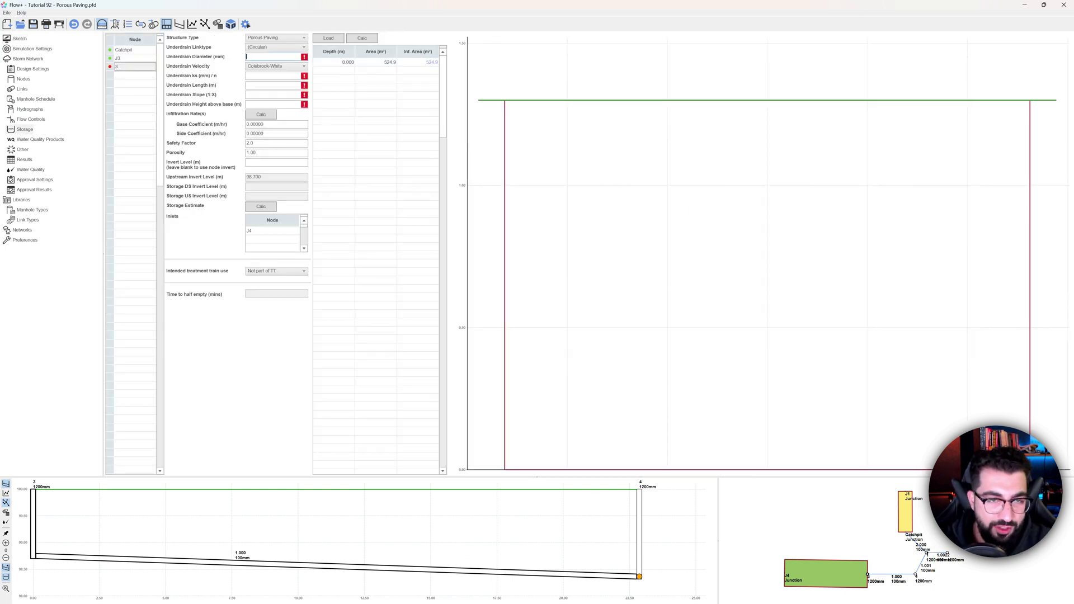
pyautogui.hotkey('alt', 'Tab')
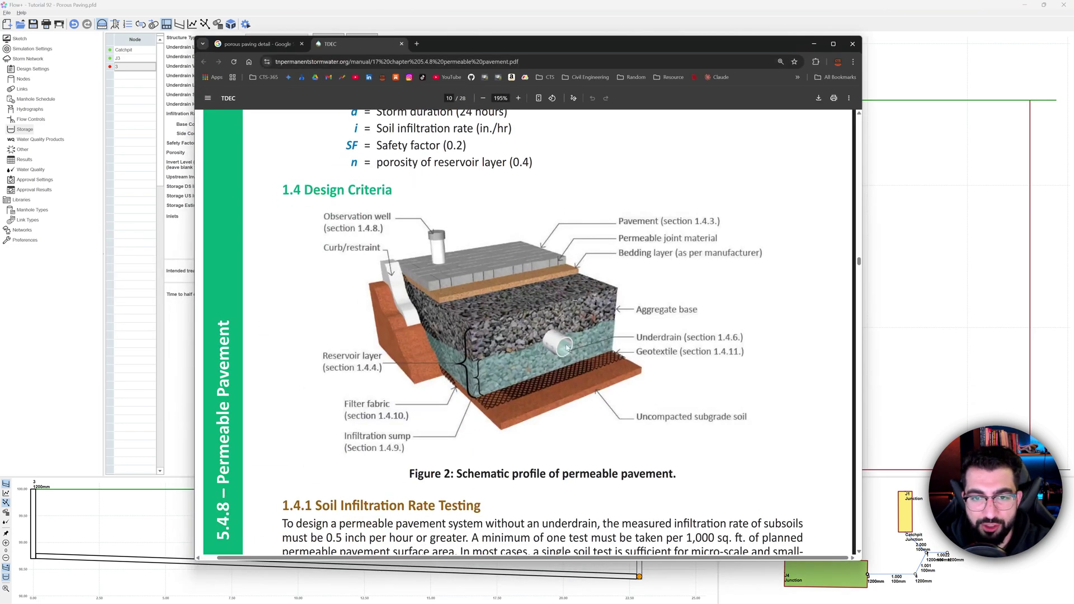
pyautogui.click(814, 44)
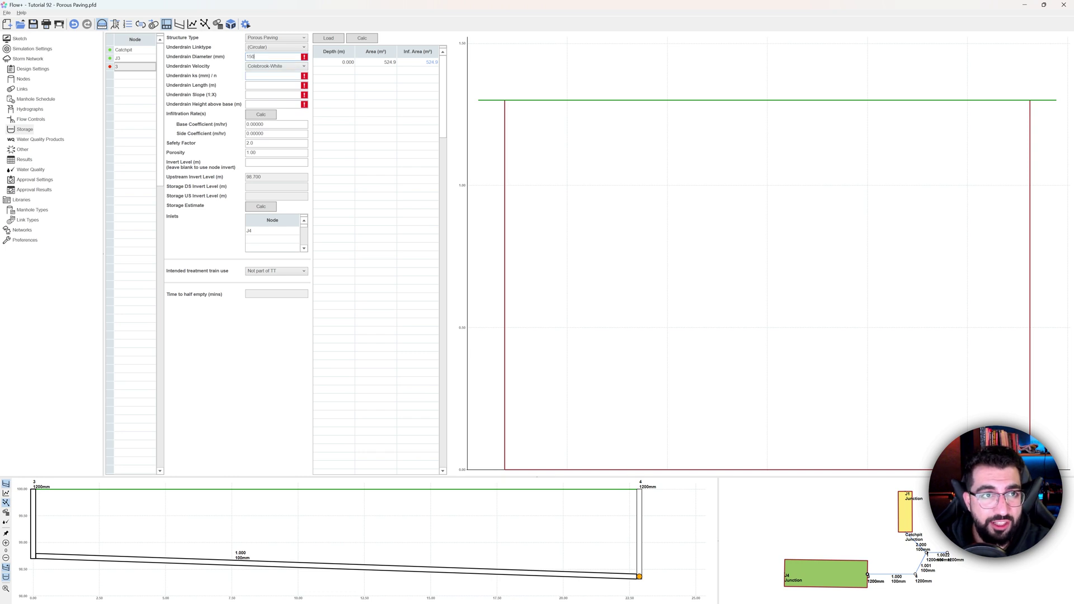
pyautogui.press('Tab')
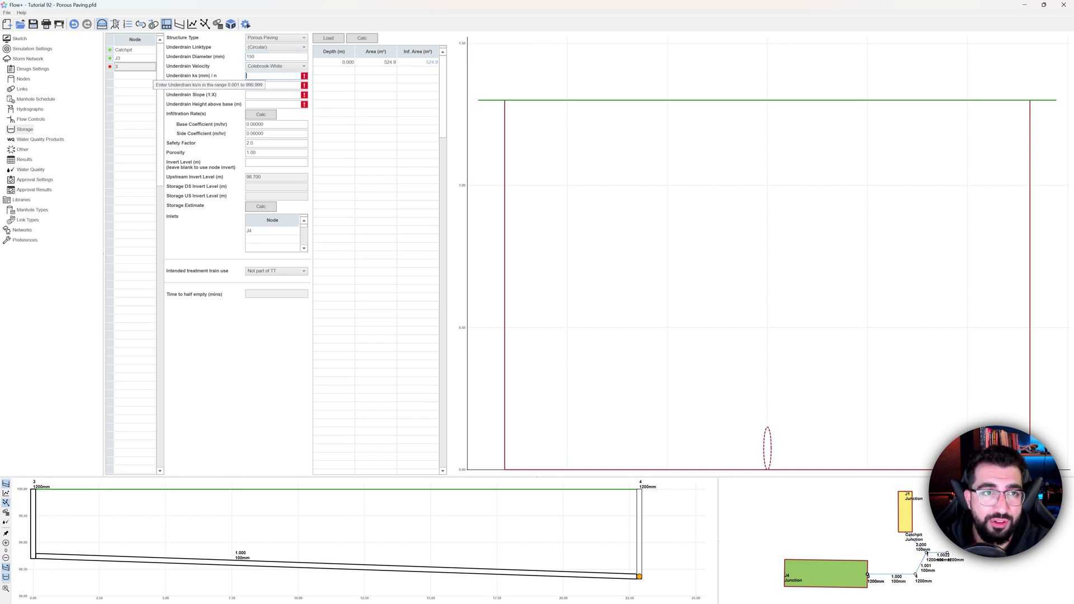
# - Set the underdrain roughness ks to 0.6 mm and the underdrain length to 39.5 m
pyautogui.write('0')
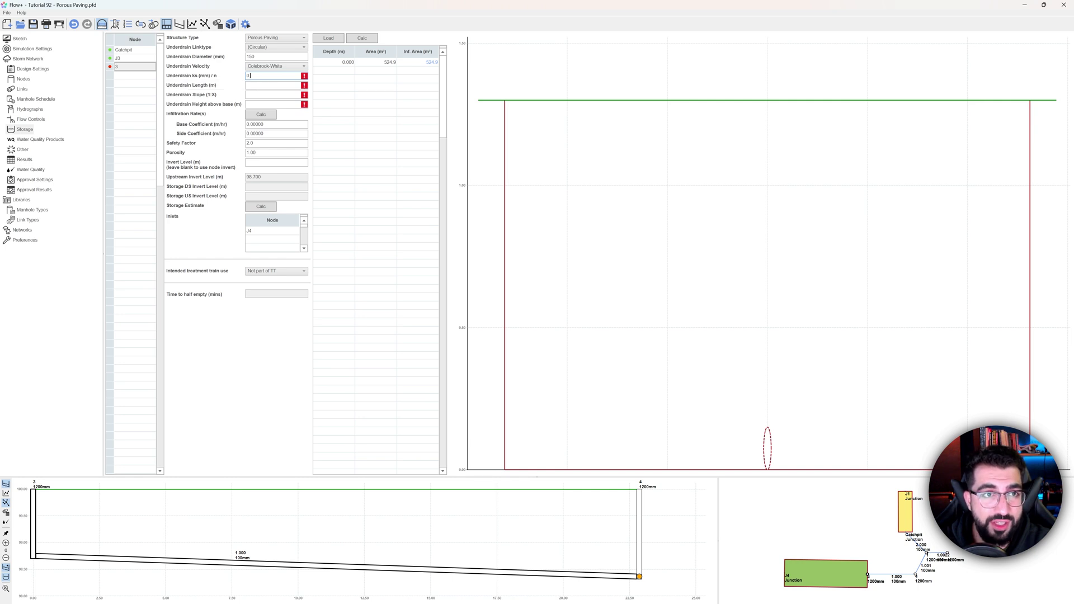
pyautogui.write('.6')
pyautogui.press('Tab')
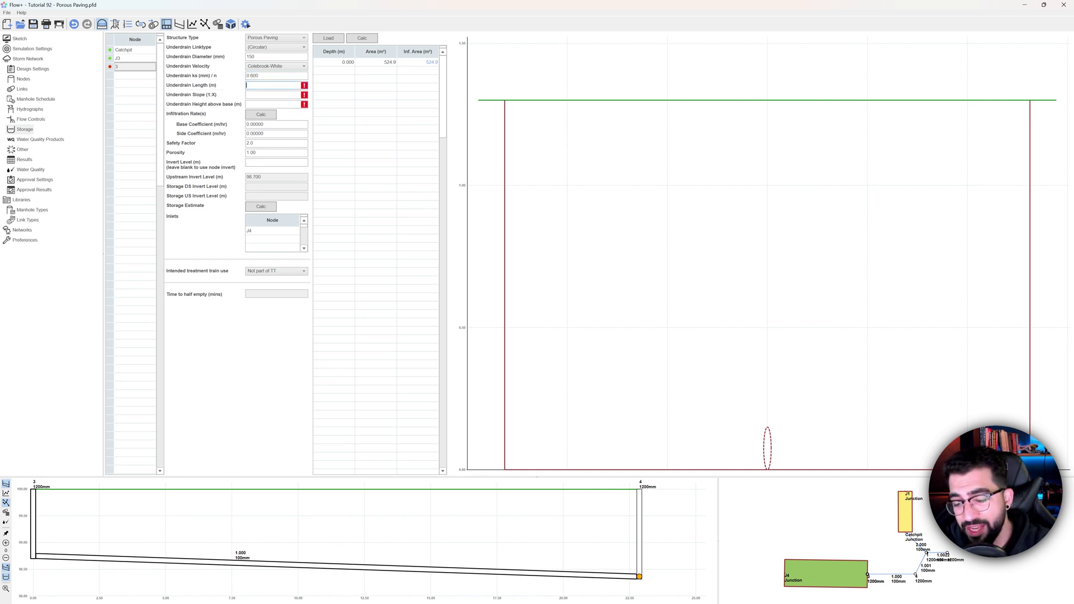
pyautogui.press('Tab')
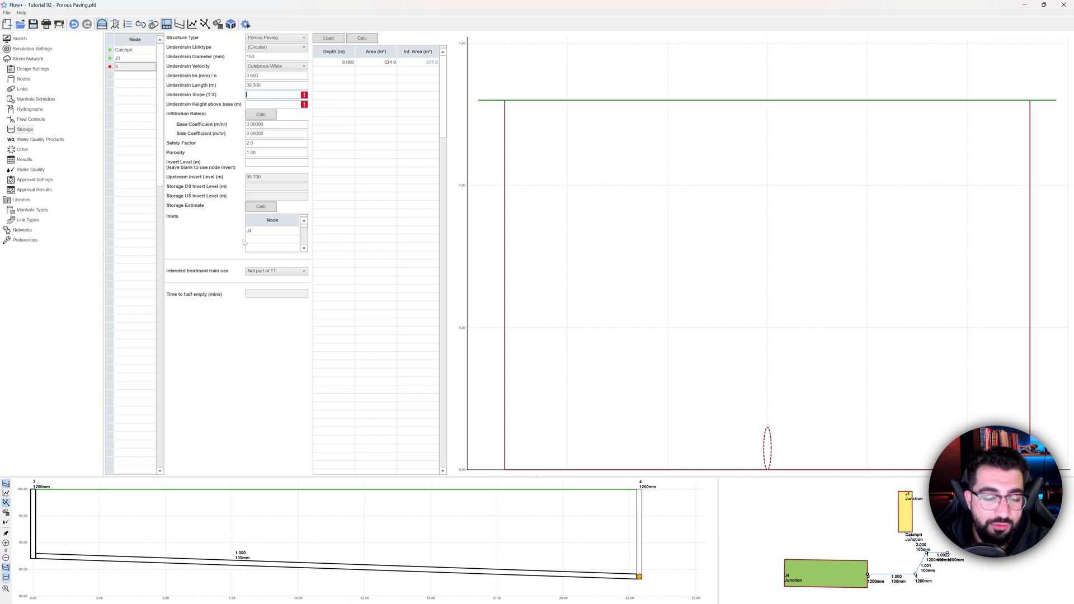
# - Examine the underdrain running through the new porous paving in the 3D view and minimize that view
pyautogui.hotkey('alt', 'Tab')
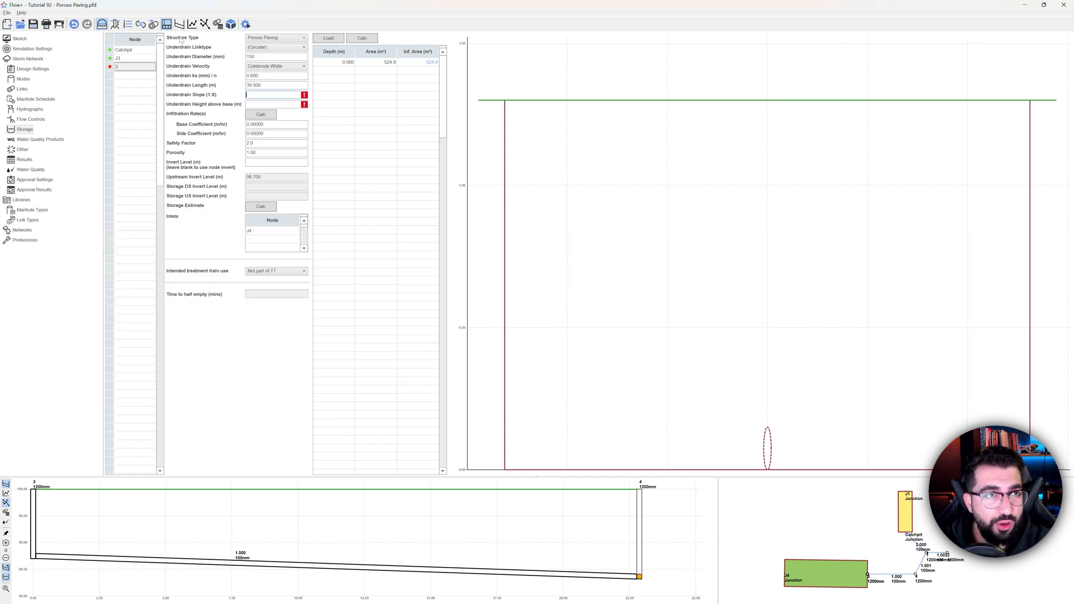
pyautogui.click(230, 24)
pyautogui.scroll(5, 541, 317)
pyautogui.moveTo(442, 310); pyautogui.dragTo(744, 289)
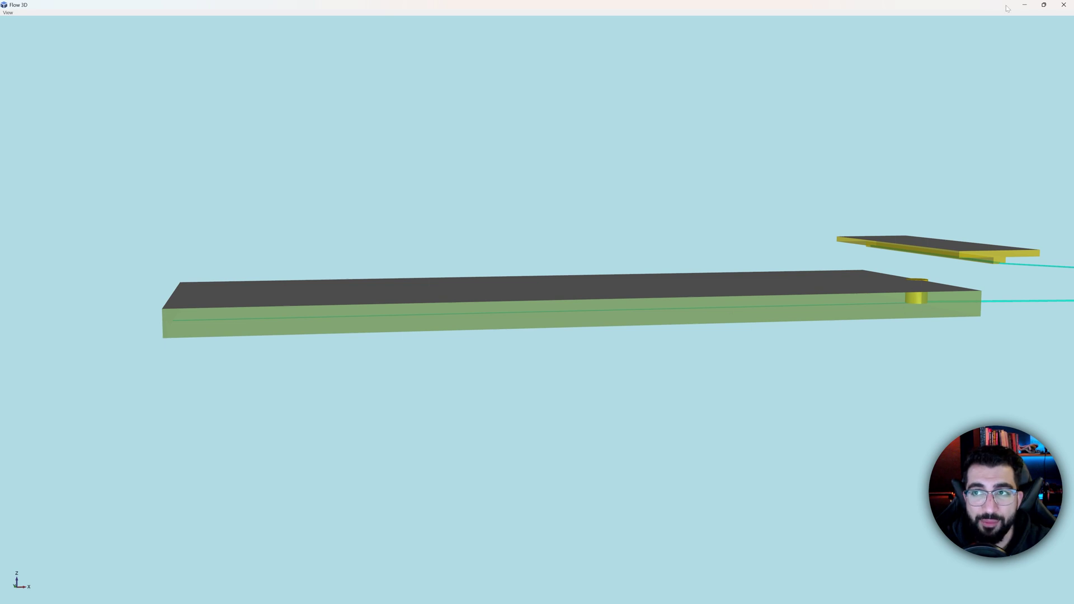
pyautogui.click(1025, 5)
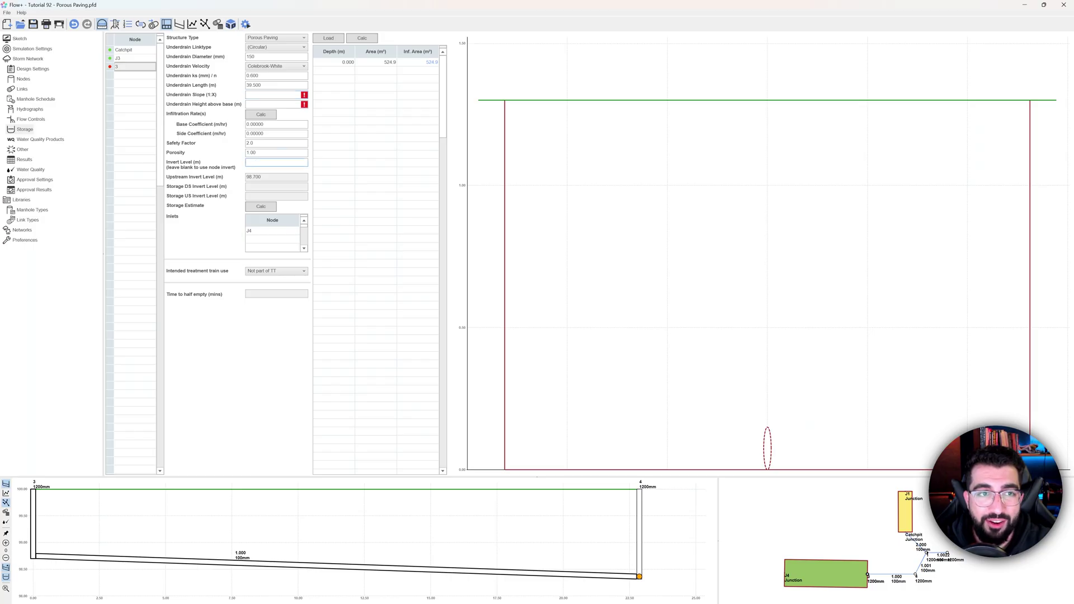
# - Check the paving outlet at manhole 3 in the flow plan and set the underdrain slope to 1:350
pyautogui.click(205, 25)
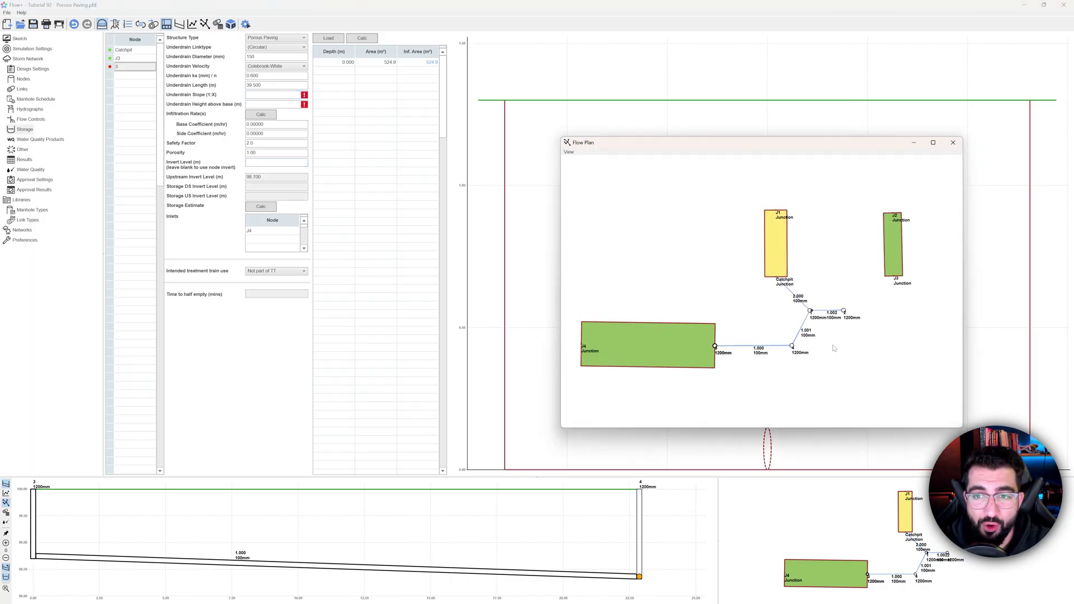
pyautogui.scroll(5, 704, 348)
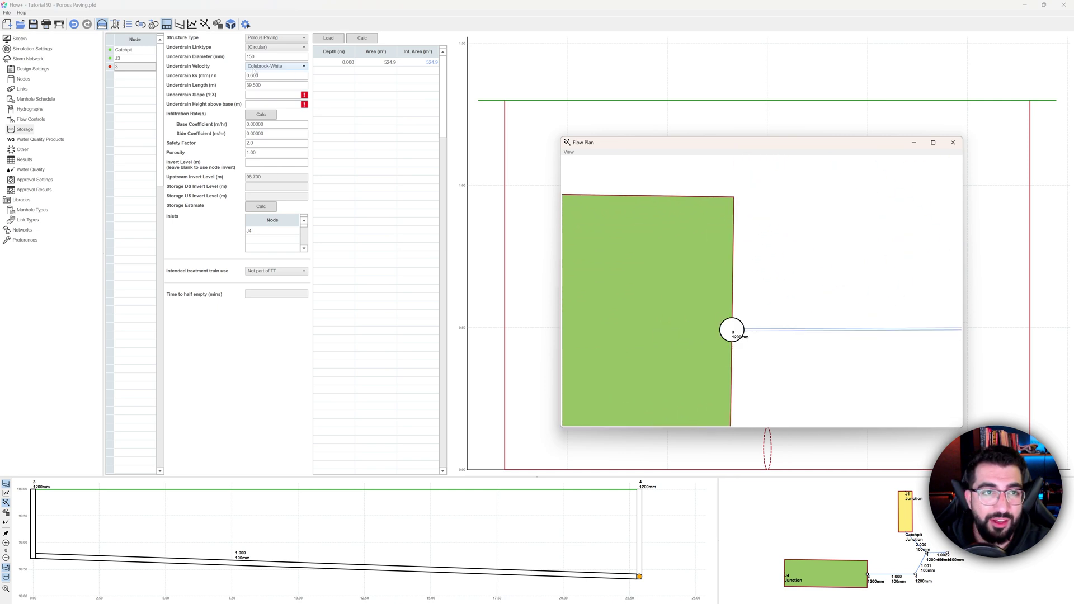
pyautogui.click(265, 96)
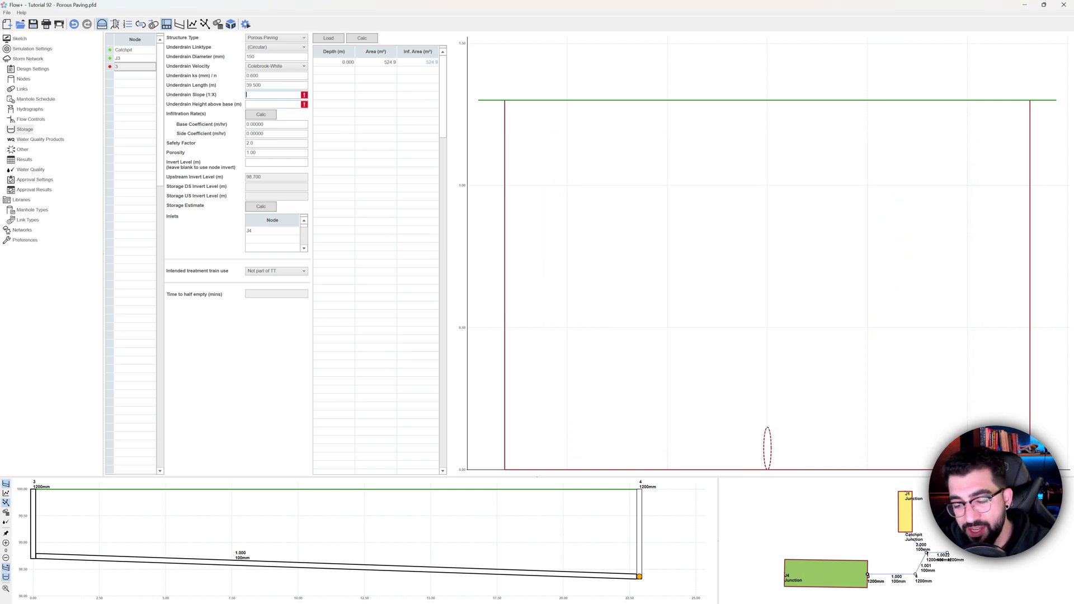
pyautogui.write('350')
pyautogui.press('Tab')
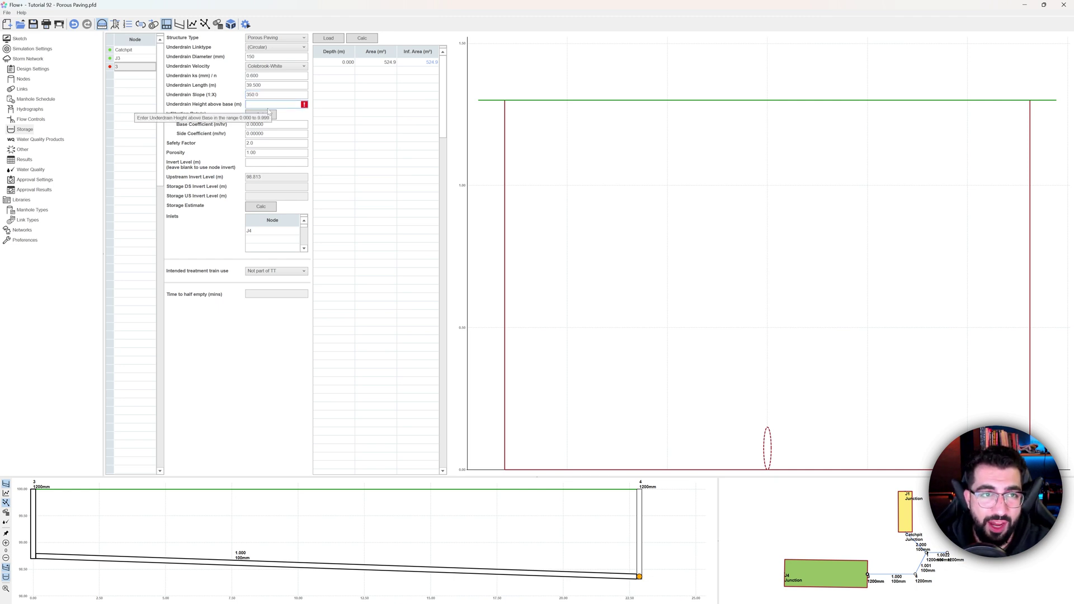
# - Consult the permeable pavement detail and set the underdrain height above base to 0.1 m
pyautogui.hotkey('alt', 'Tab')
pyautogui.hotkey('alt', 'Tab')
pyautogui.hotkey('alt', 'Tab')
pyautogui.hotkey('alt', 'Tab')
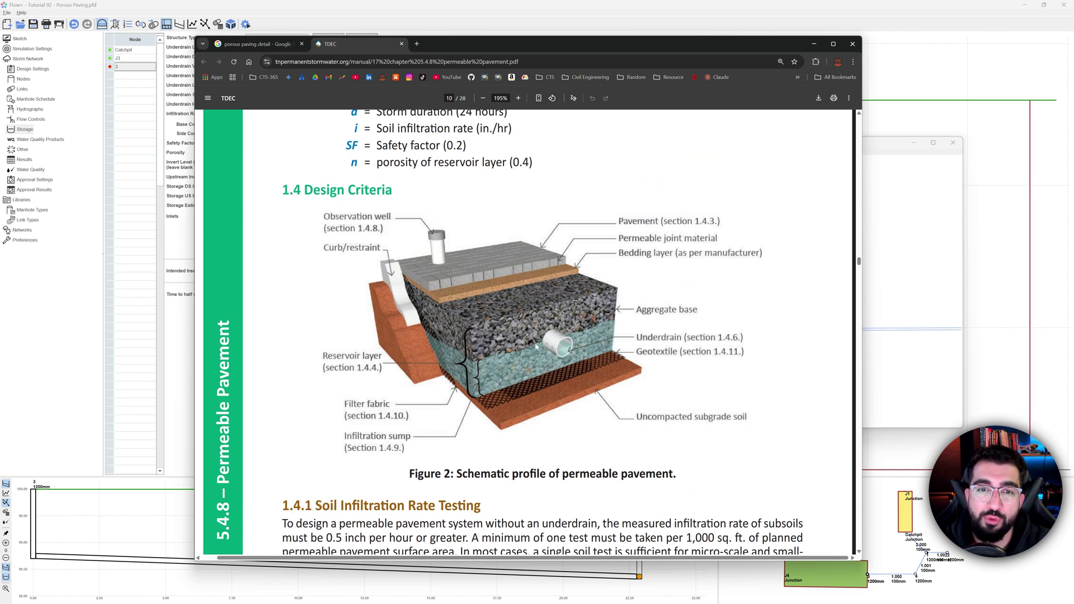
pyautogui.click(420, 8)
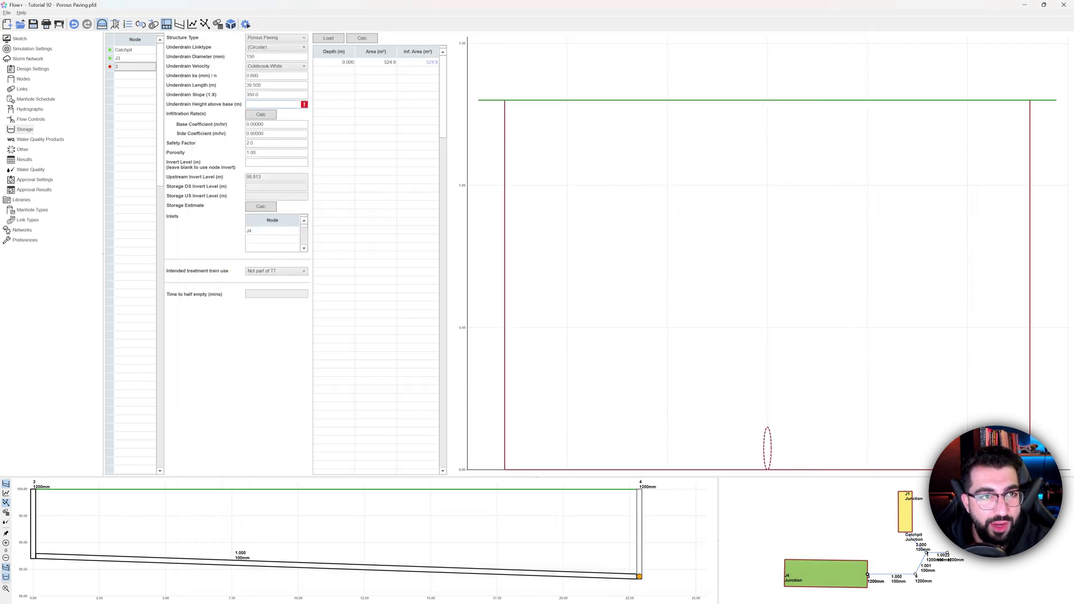
pyautogui.click(274, 105)
pyautogui.write('0')
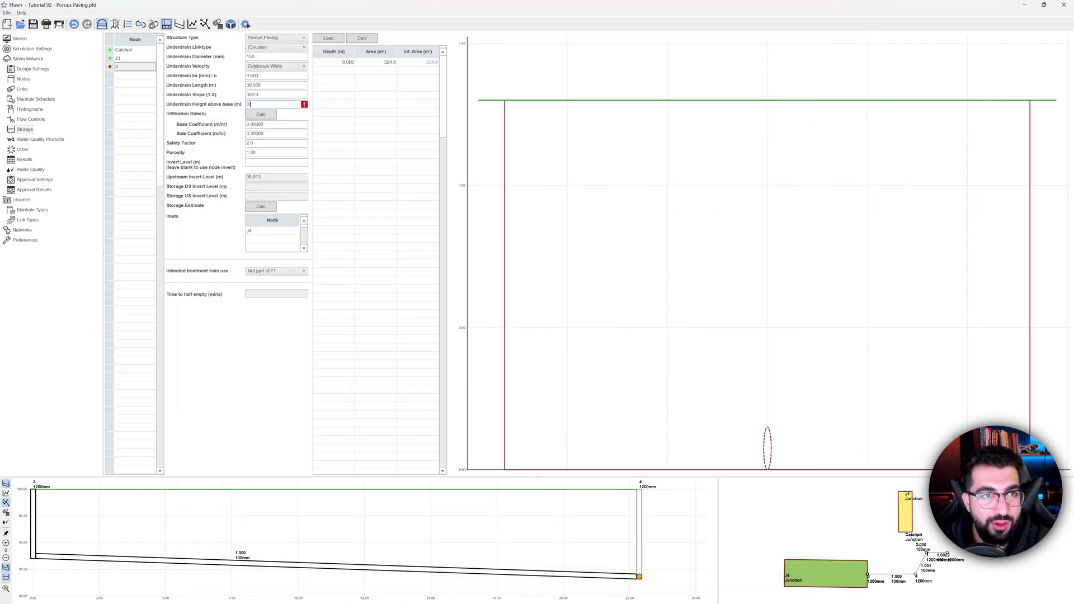
pyautogui.write('.1')
pyautogui.press('Return')
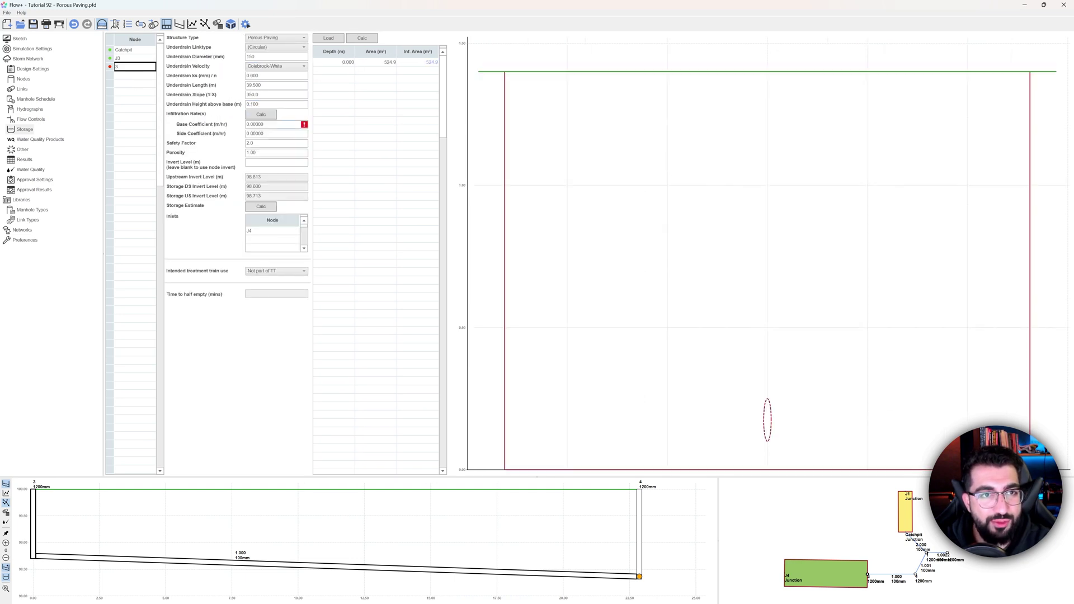
# - Set the underdrain height above base to 0 m for the porous paving at manhole 3
pyautogui.moveTo(304, 124)
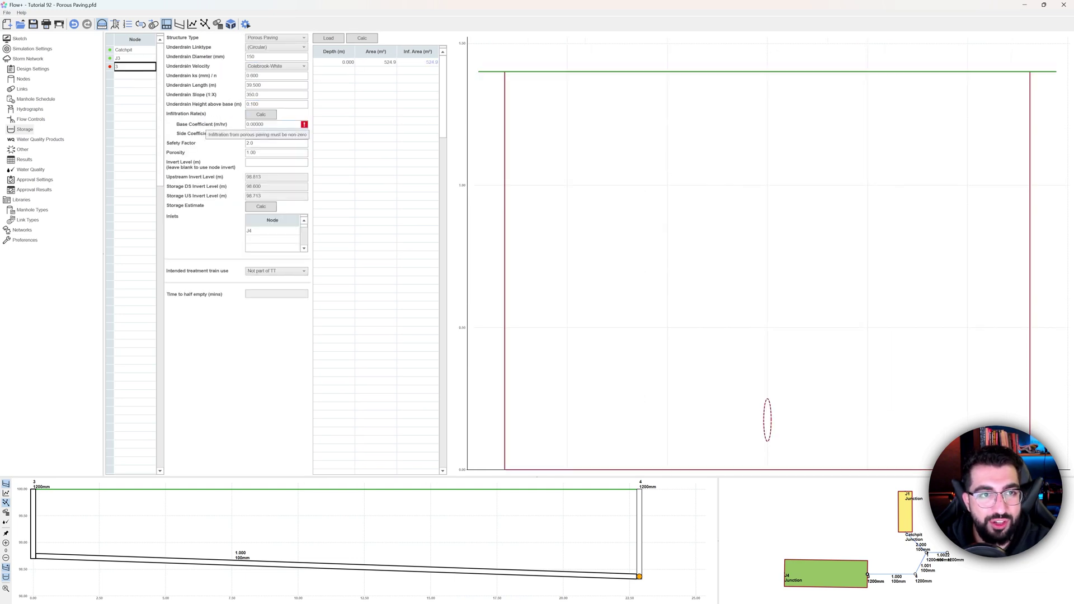
pyautogui.moveTo(261, 104); pyautogui.dragTo(243, 106)
pyautogui.write('0')
pyautogui.press('Return')
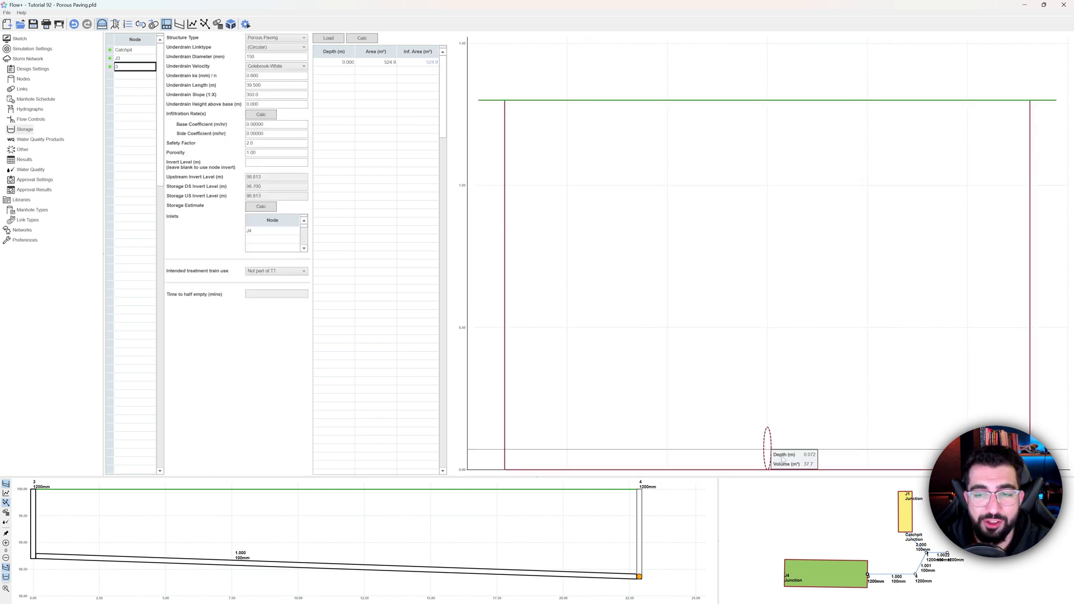
pyautogui.moveTo(768, 465)
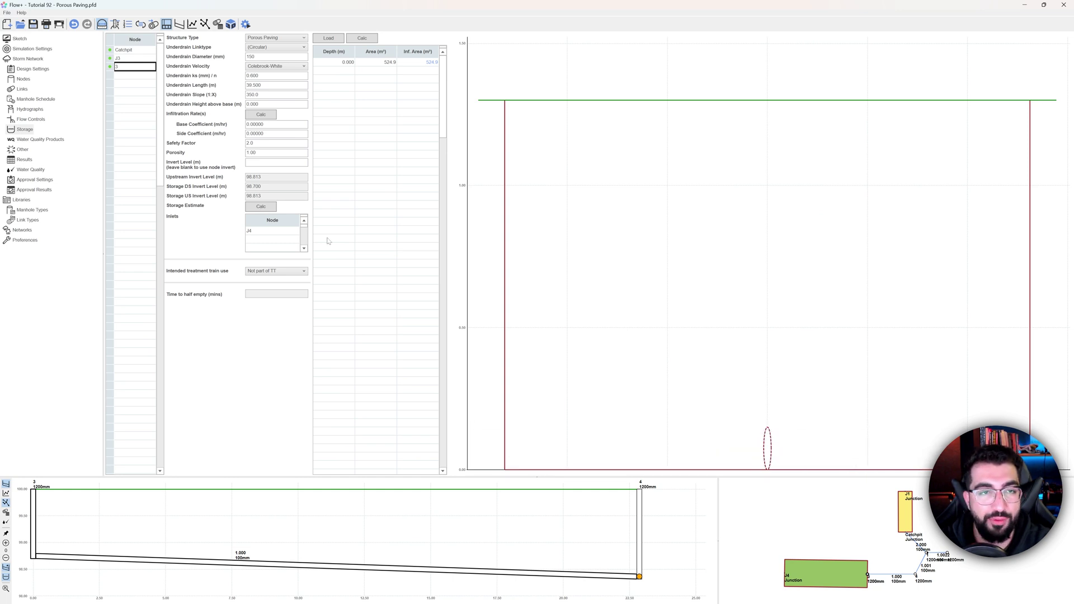
# - Add a second storage row with a depth of 0.45 m and an area of 524.9 m²
pyautogui.click(343, 71)
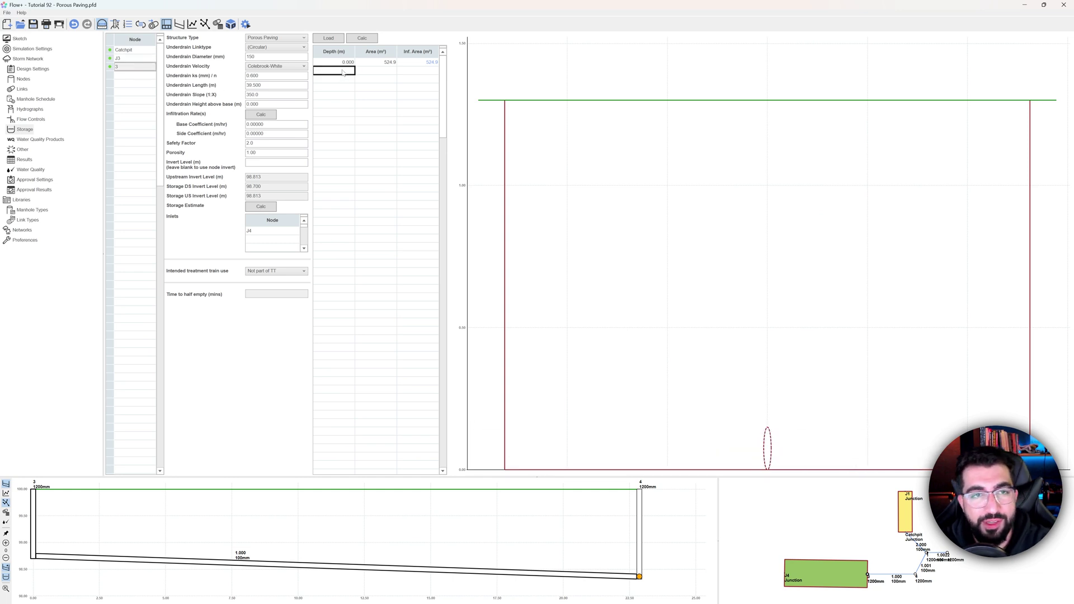
pyautogui.write('0')
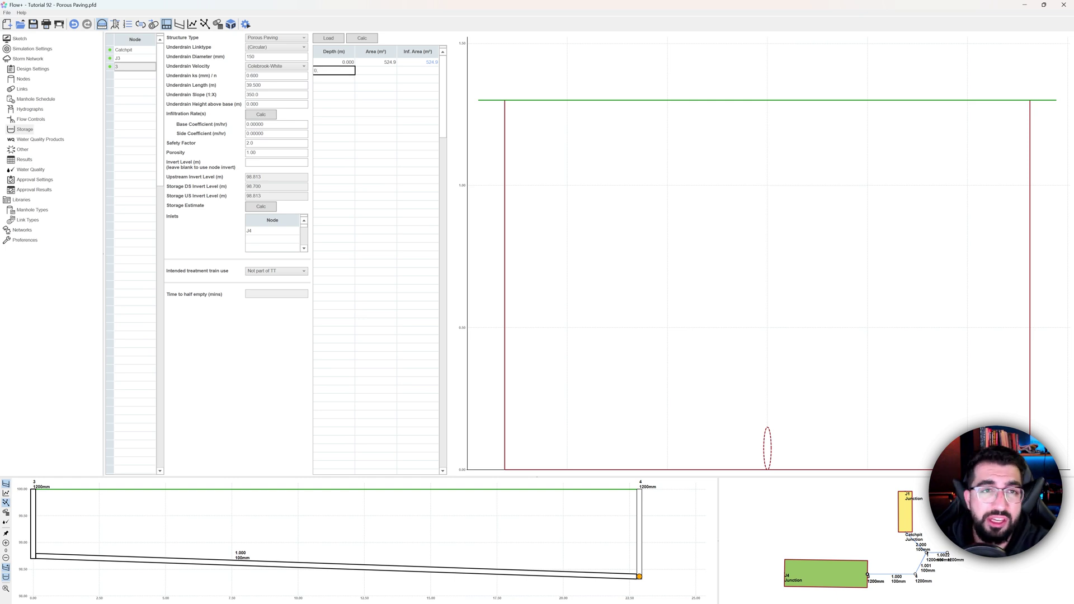
pyautogui.write('.45')
pyautogui.press('Tab')
pyautogui.write('524.9')
# - Set the infiltration area to 0 for both depth rows of the porous paving
pyautogui.press('Tab')
pyautogui.write('0')
pyautogui.press('Up')
pyautogui.write('0')
pyautogui.press('Down')
pyautogui.press('Down')
pyautogui.press('Left')
pyautogui.press('Left')
pyautogui.click(372, 82)
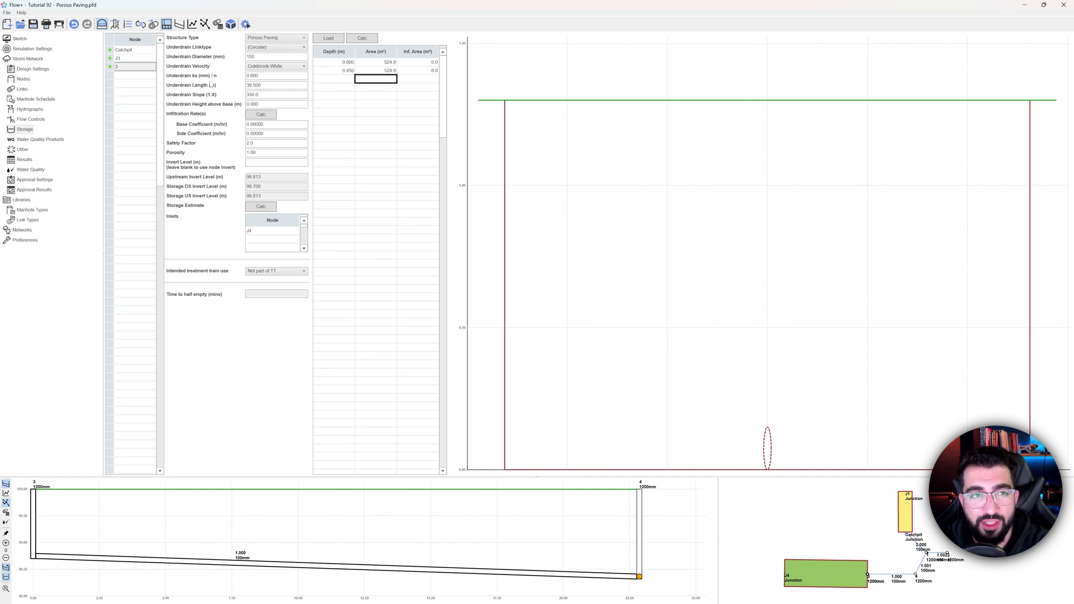
# - Examine the porous paving's depth and its underdrain connection to manhole 3 in the 3D view, and close the view
pyautogui.click(231, 24)
pyautogui.moveTo(508, 208); pyautogui.dragTo(425, 207)
pyautogui.scroll(5, 600, 318)
pyautogui.moveTo(185, 311); pyautogui.dragTo(748, 307)
pyautogui.scroll(2, 105, 259)
pyautogui.moveTo(105, 259); pyautogui.dragTo(339, 214)
pyautogui.scroll(2, 384, 226)
pyautogui.scroll(-2, 319, 245)
pyautogui.scroll(-2, 384, 262)
pyautogui.moveTo(693, 259); pyautogui.dragTo(428, 275)
pyautogui.scroll(3, 755, 265)
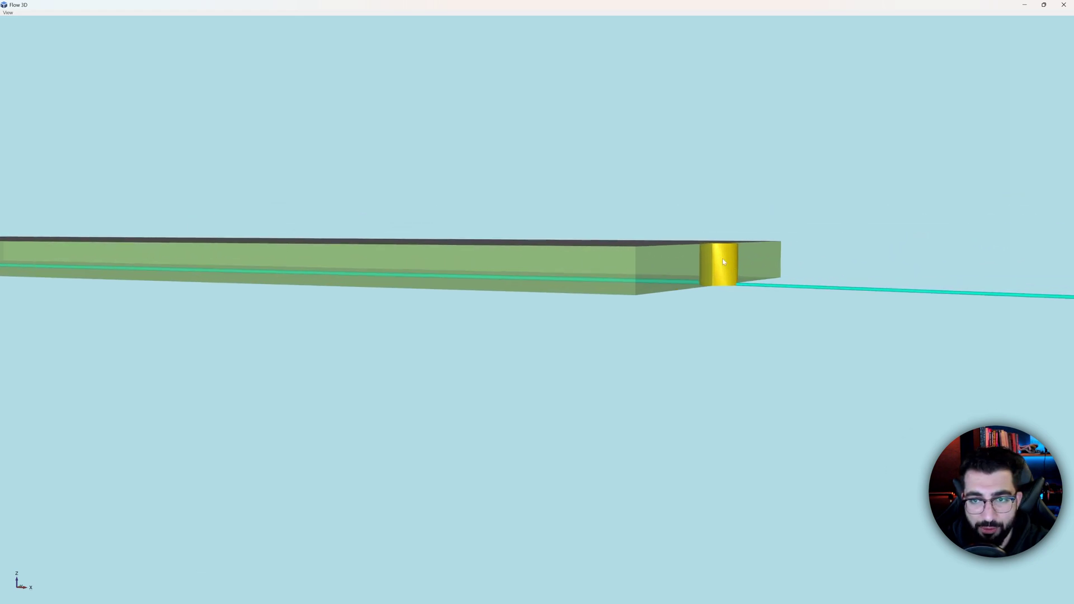
pyautogui.moveTo(711, 256); pyautogui.dragTo(570, 230)
pyautogui.scroll(-1, 570, 230)
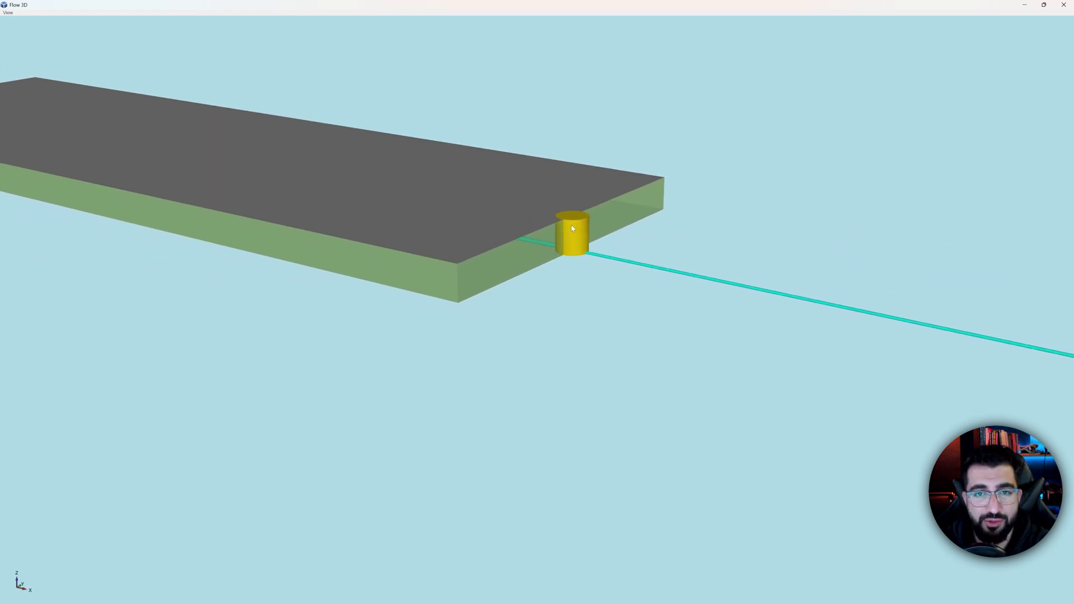
pyautogui.scroll(-3, 737, 302)
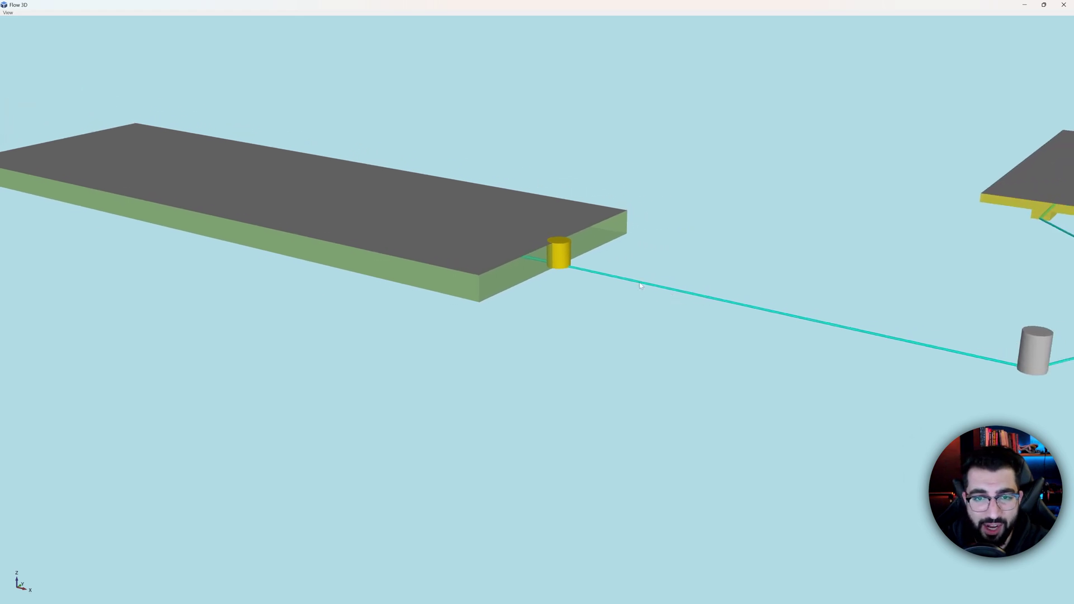
pyautogui.scroll(3, 818, 340)
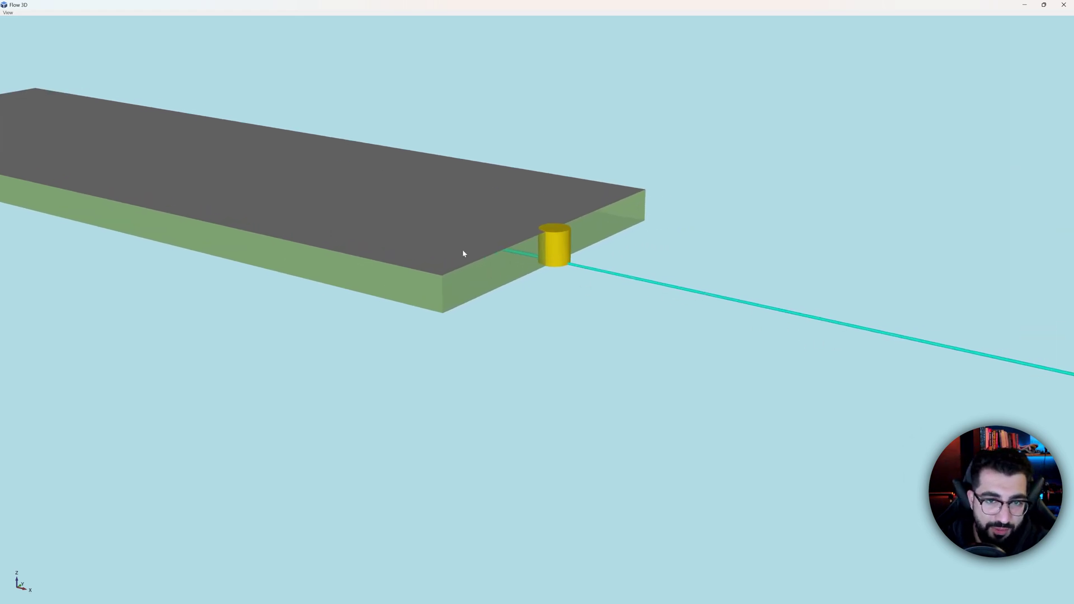
pyautogui.scroll(-3, 459, 228)
pyautogui.scroll(4, 446, 234)
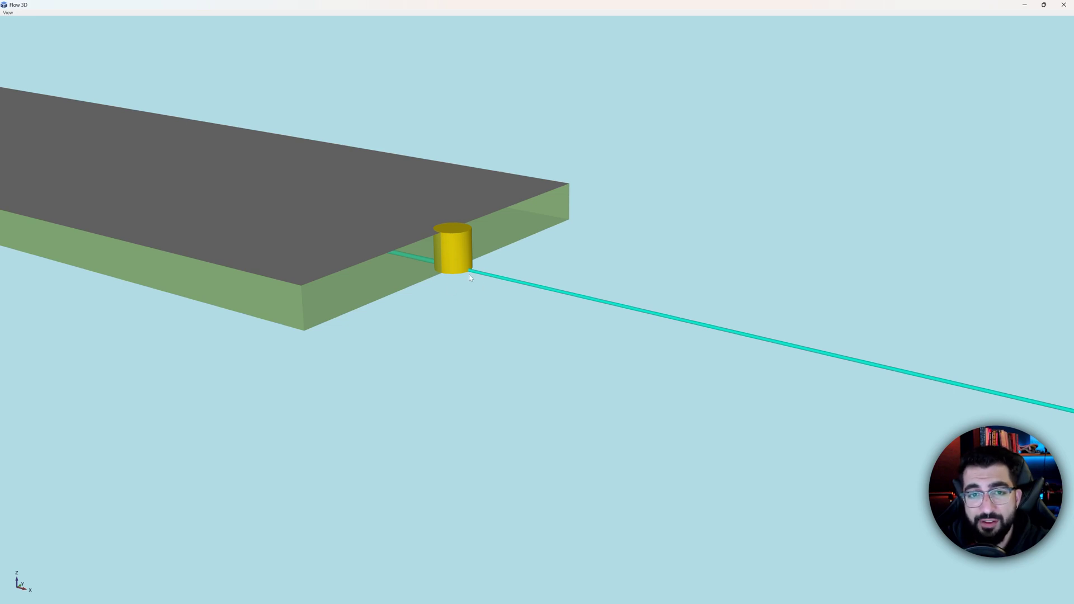
pyautogui.click(1063, 5)
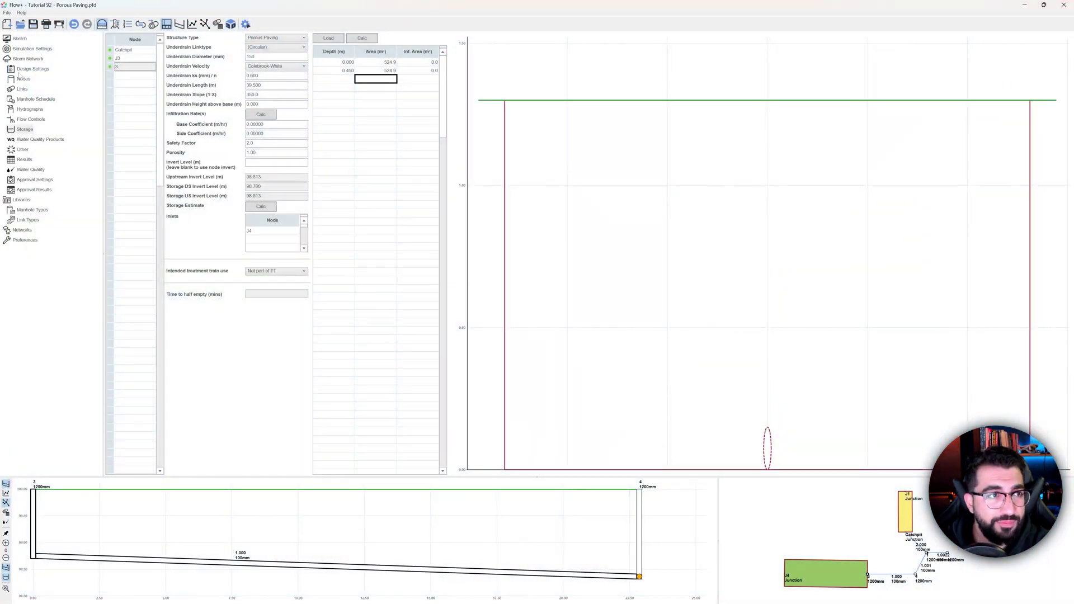
# - Set the upstream invert level of link 1.000 between manholes 3 and 4 to 97 m in the sketch
pyautogui.click(21, 41)
pyautogui.click(509, 315)
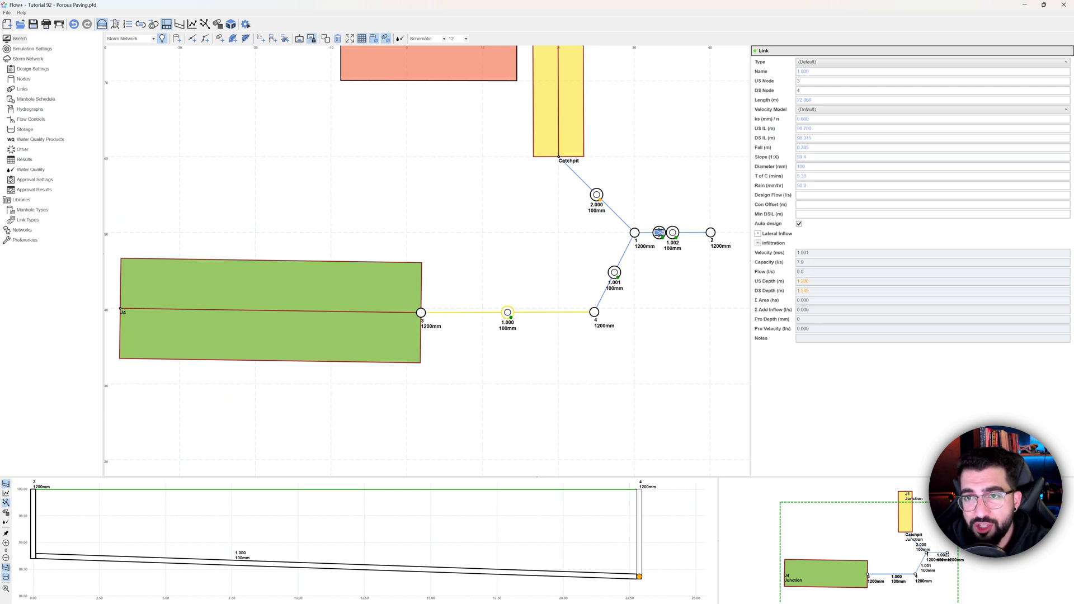
pyautogui.click(770, 131)
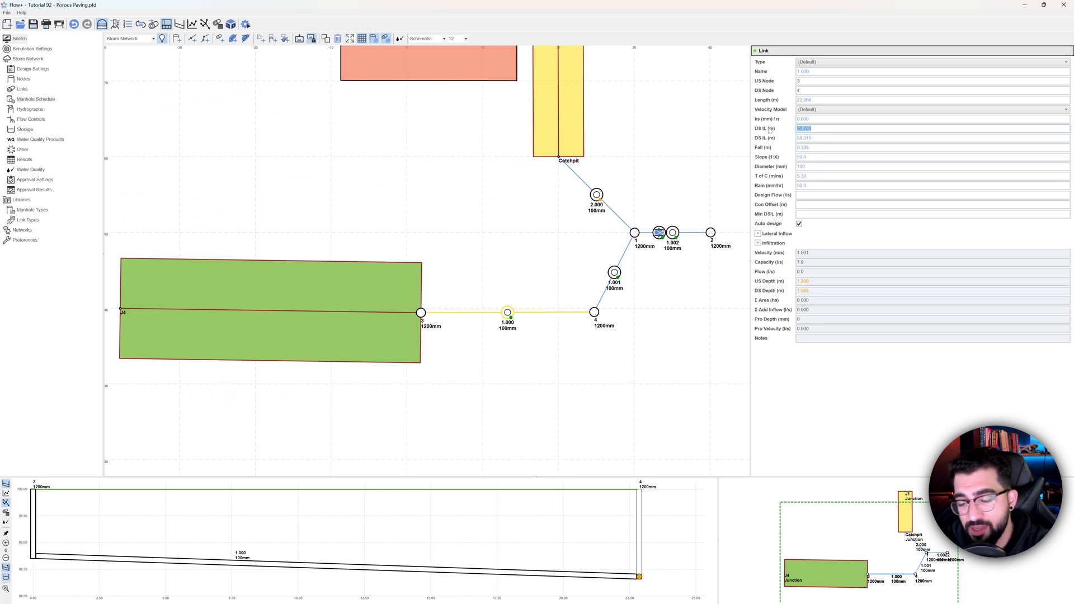
pyautogui.write('9')
pyautogui.write('97')
pyautogui.press('Return')
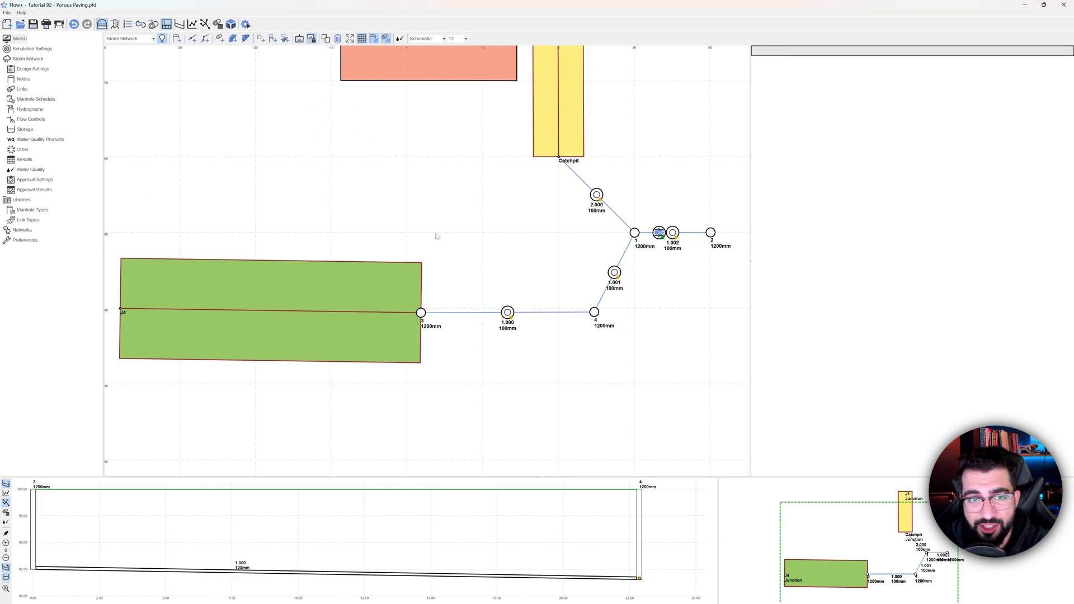
# - Examine in the 3D view how the paving follows manhole 3's lowered invert, and close the view
pyautogui.click(231, 24)
pyautogui.scroll(6, 447, 343)
pyautogui.moveTo(395, 324); pyautogui.dragTo(524, 348)
pyautogui.scroll(2, 536, 353)
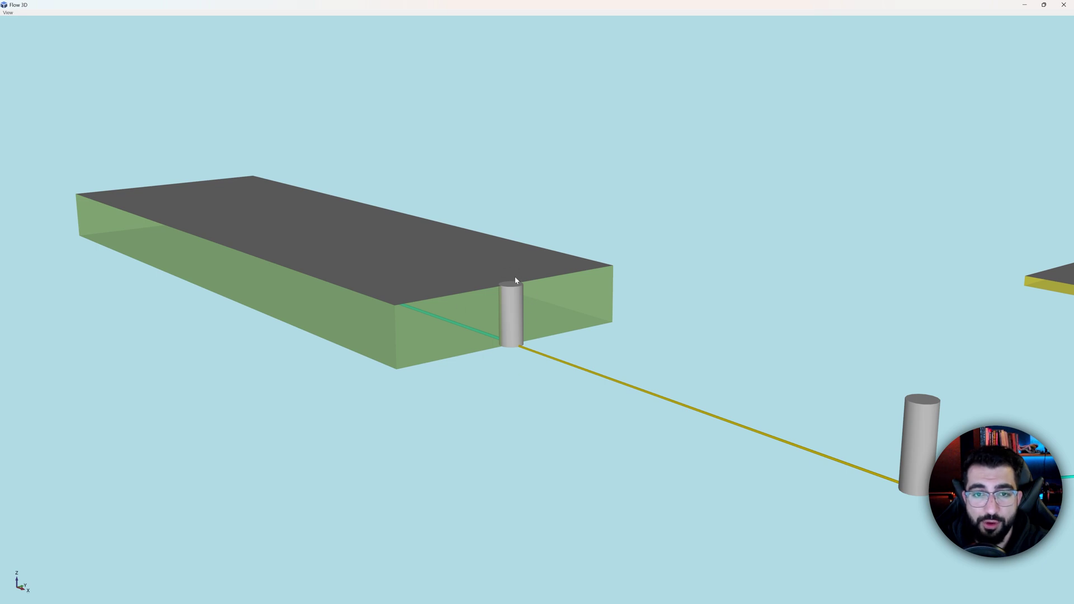
pyautogui.click(1064, 4)
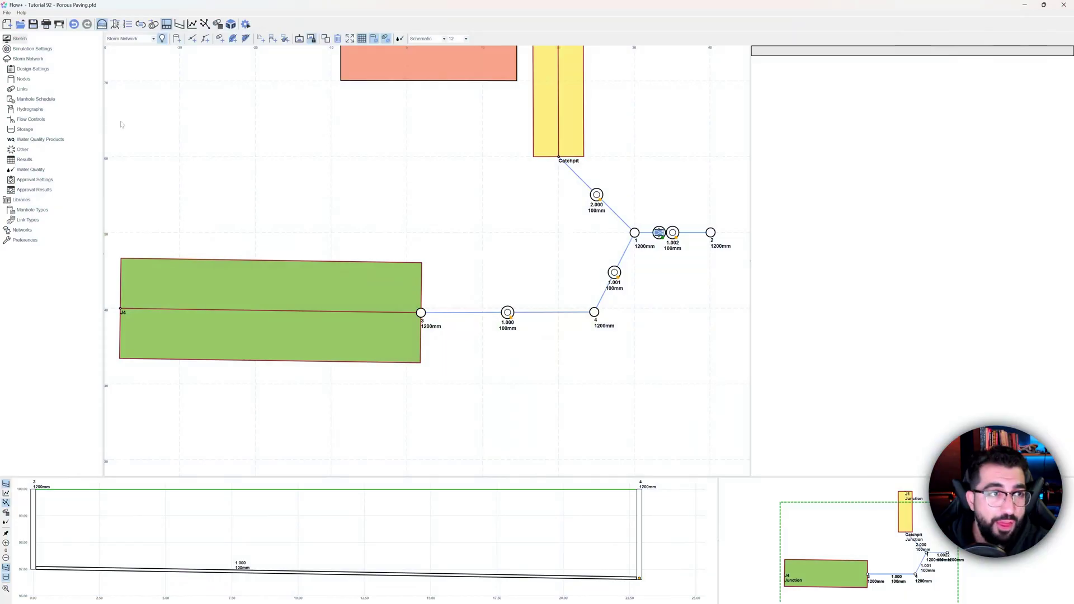
# - Set the invert level of the porous paving at manhole 3 to 99.55 m in its storage settings
pyautogui.click(26, 132)
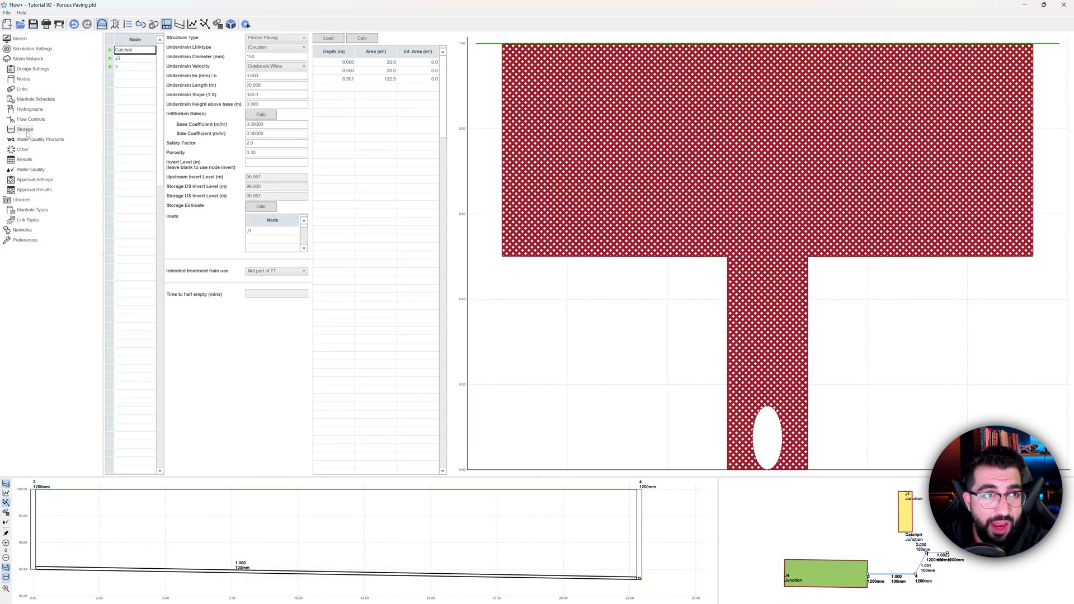
pyautogui.click(125, 67)
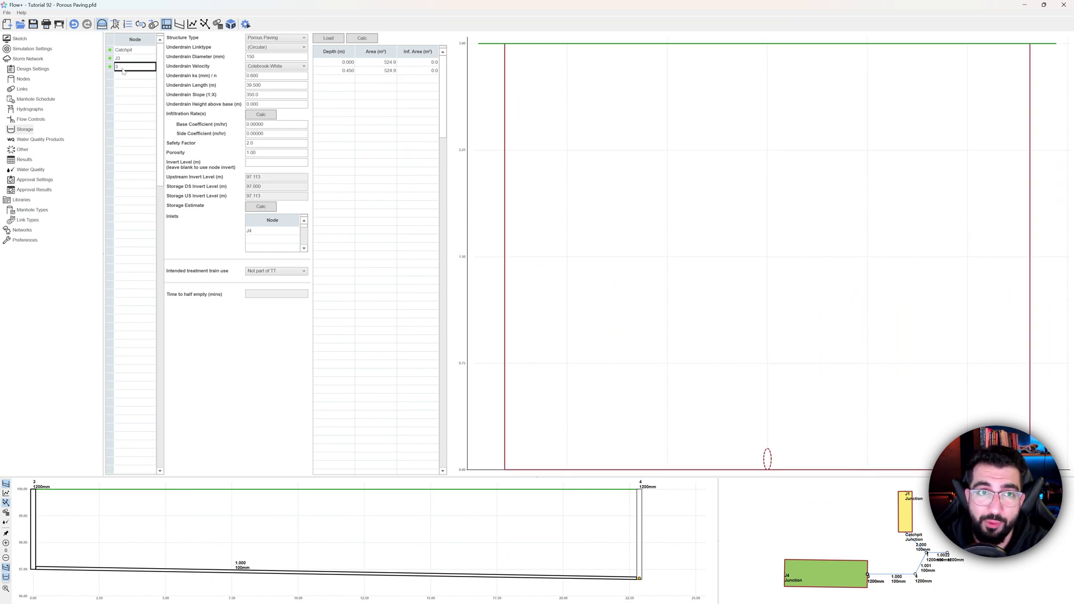
pyautogui.moveTo(601, 48)
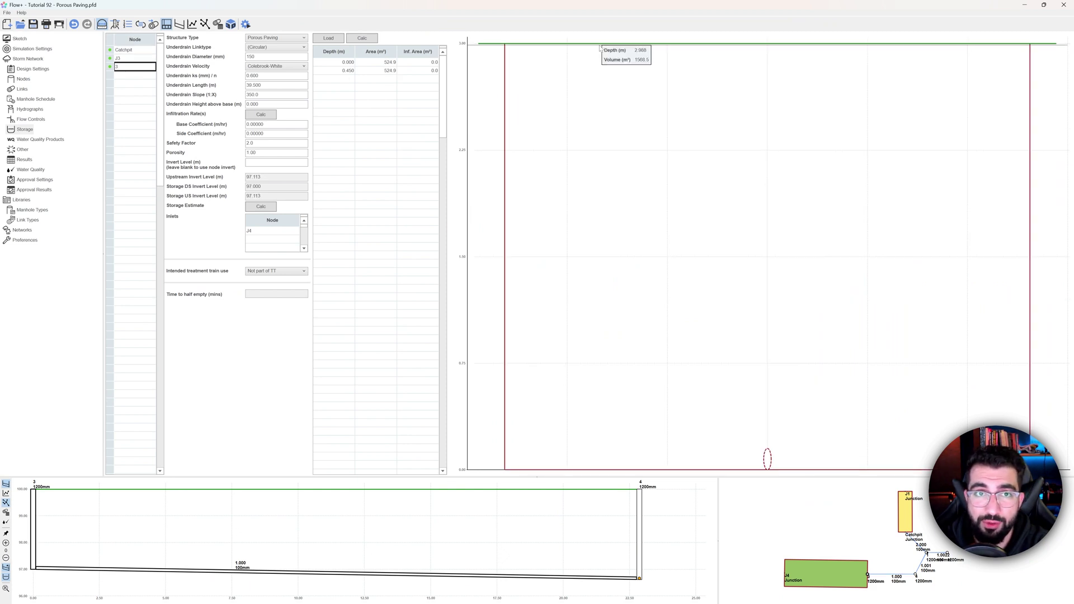
pyautogui.click(276, 162)
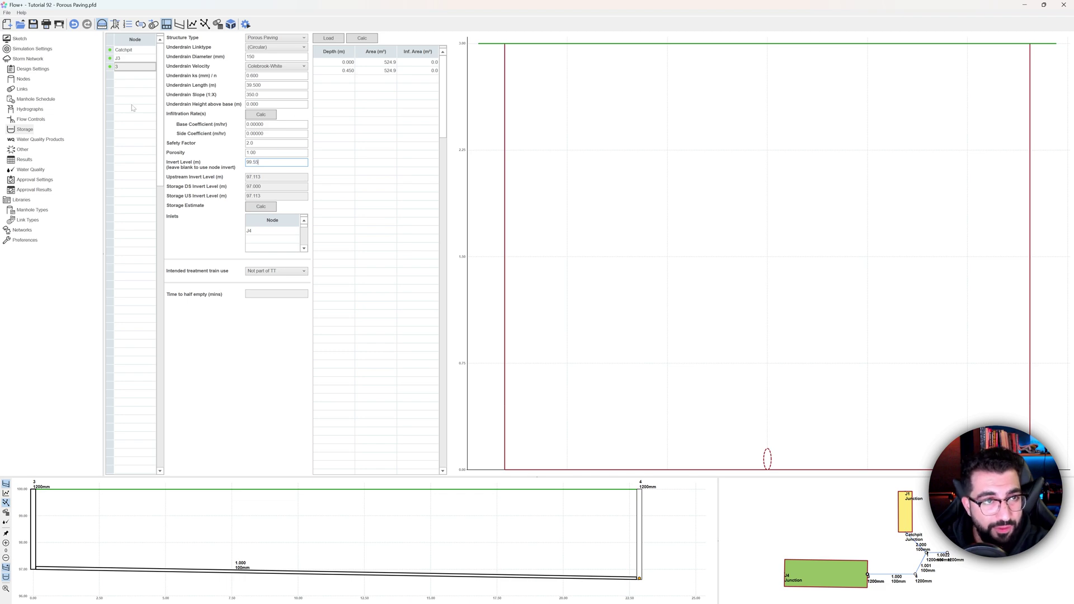
pyautogui.click(124, 67)
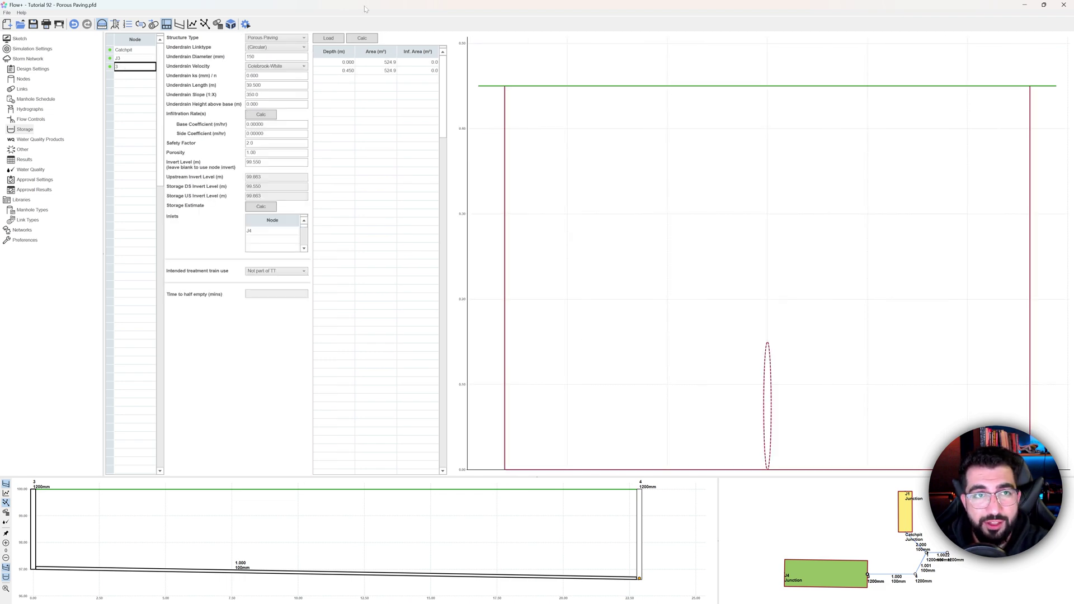
# - Examine the porous paving and underdrain level relative to manhole 3 in the 3D view, and select the 0.45 m depth entry
pyautogui.click(231, 24)
pyautogui.scroll(5, 425, 307)
pyautogui.scroll(6, 408, 297)
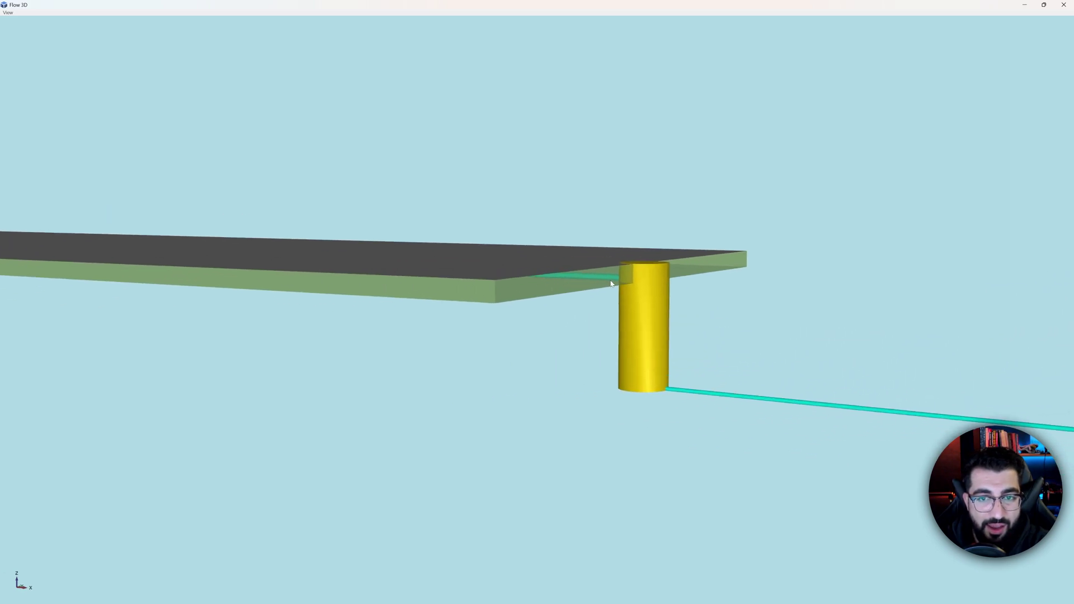
pyautogui.scroll(-3, 559, 308)
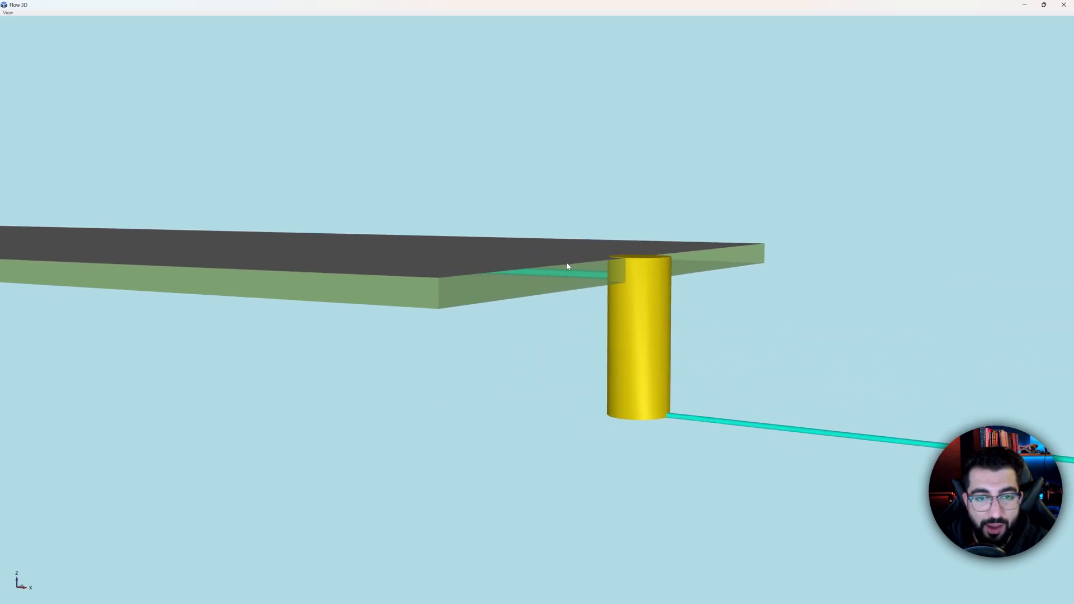
pyautogui.moveTo(659, 339); pyautogui.dragTo(506, 246)
pyautogui.moveTo(588, 325); pyautogui.dragTo(537, 288)
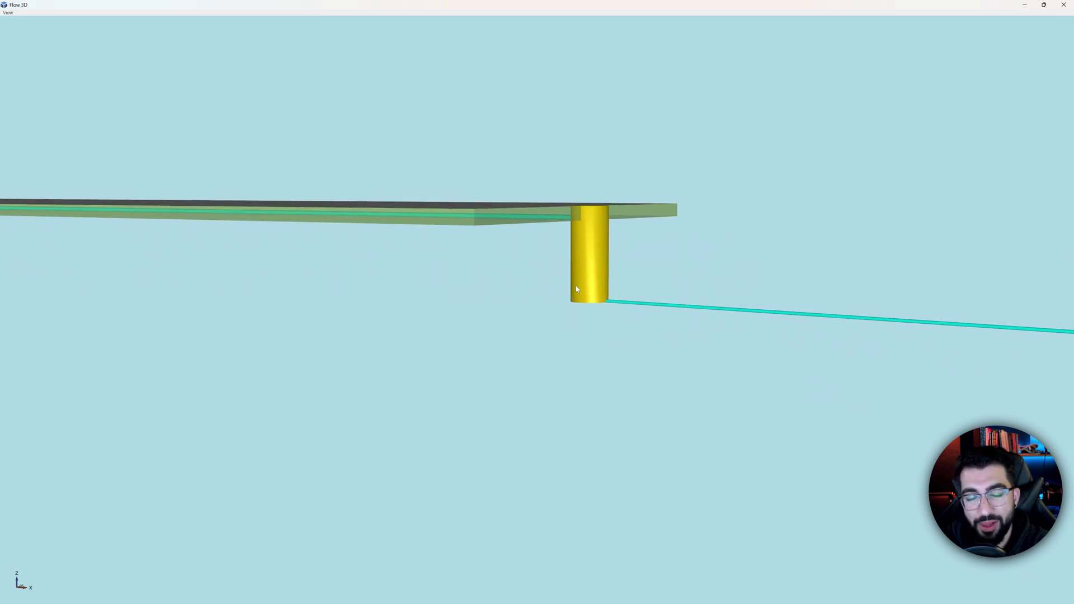
pyautogui.click(1062, 6)
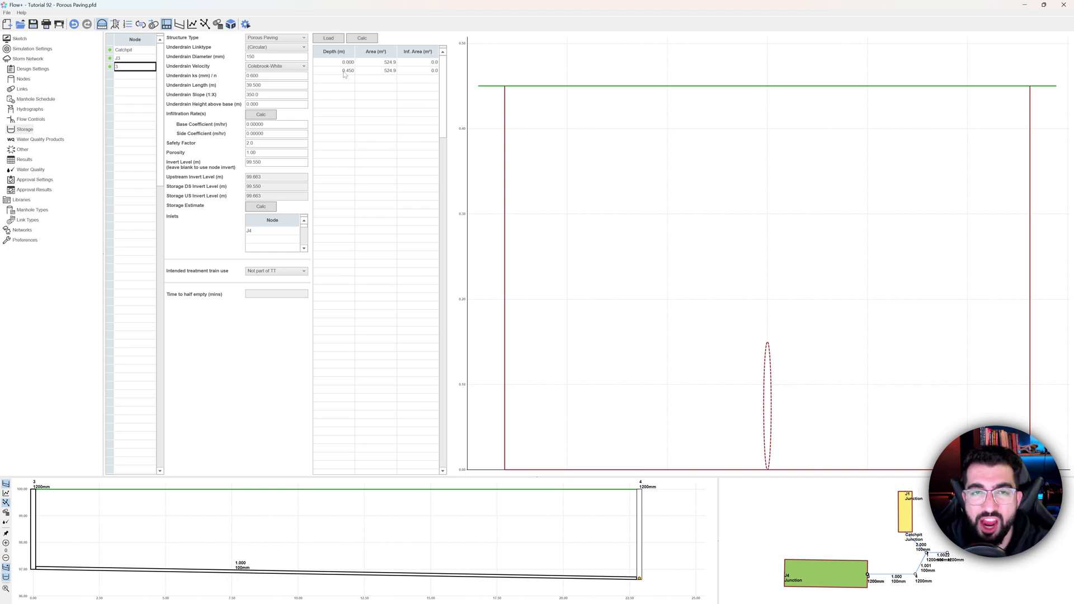
pyautogui.click(345, 71)
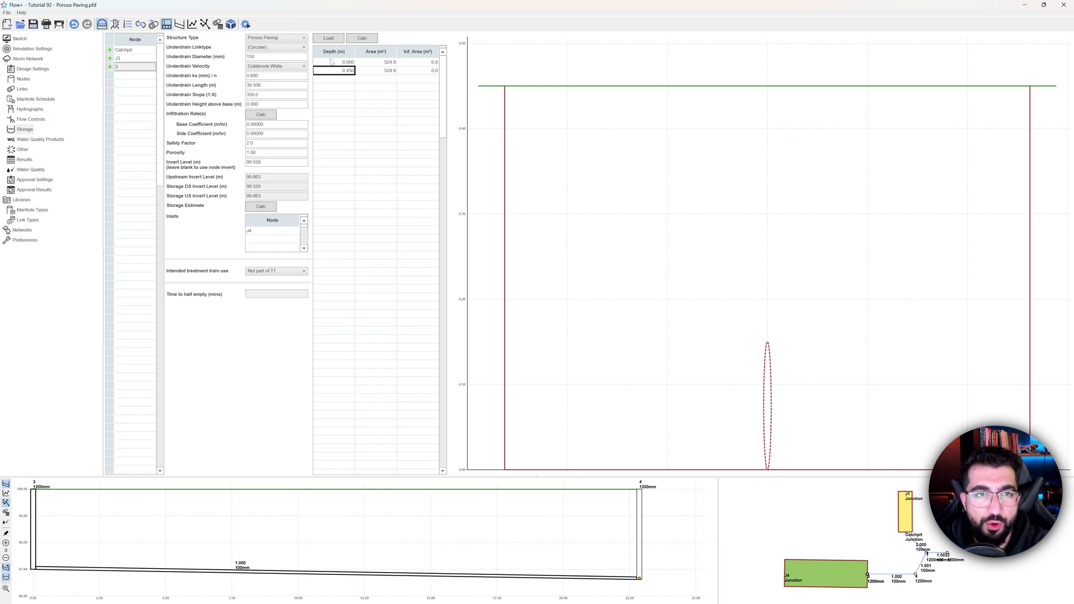
# - Switch to Paint and draw a wide black rectangle about 1052 by 192 px on the blank canvas
pyautogui.click(333, 62)
pyautogui.click(395, 66)
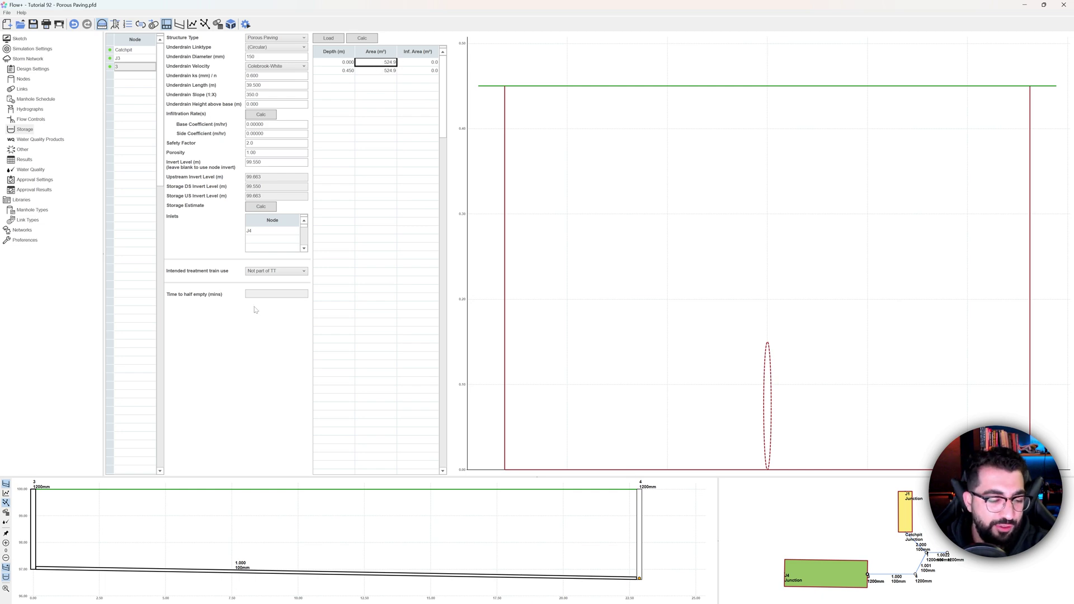
pyautogui.press('super')
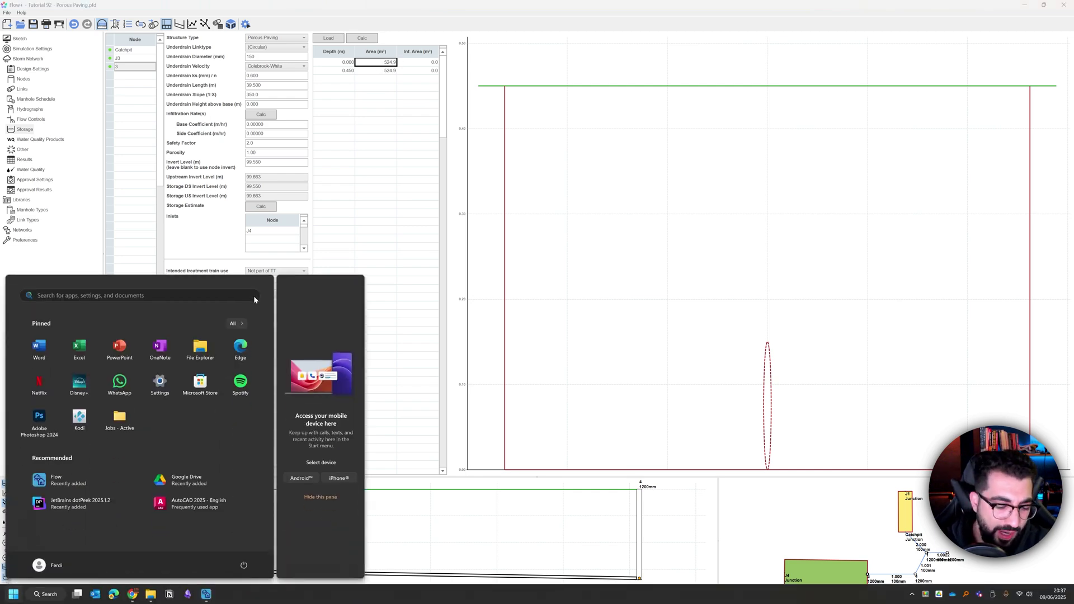
pyautogui.write('paint')
pyautogui.press('Return')
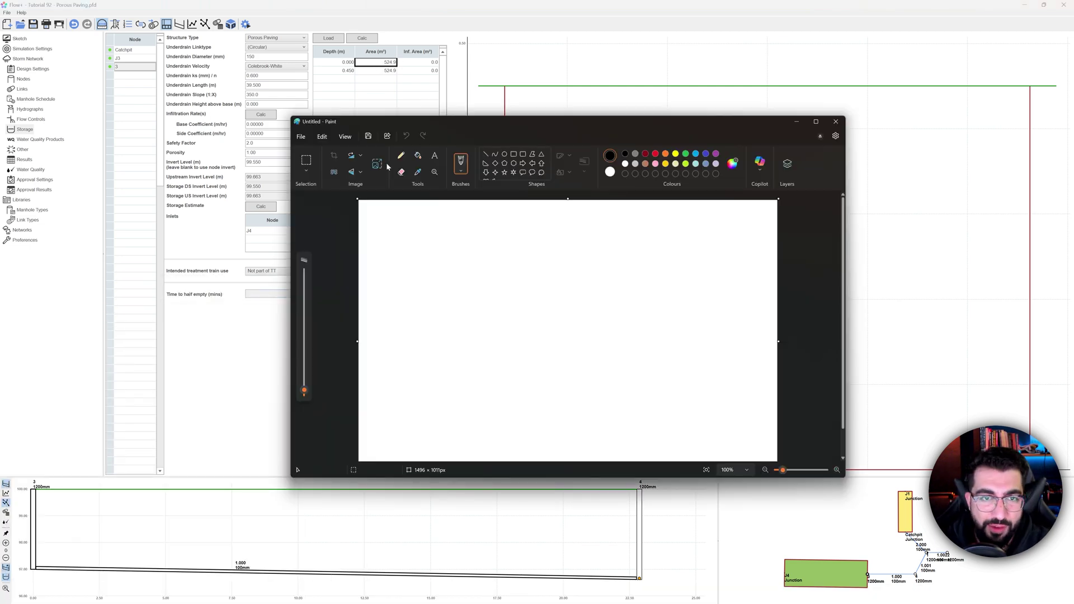
pyautogui.click(513, 154)
pyautogui.moveTo(427, 267); pyautogui.dragTo(721, 320)
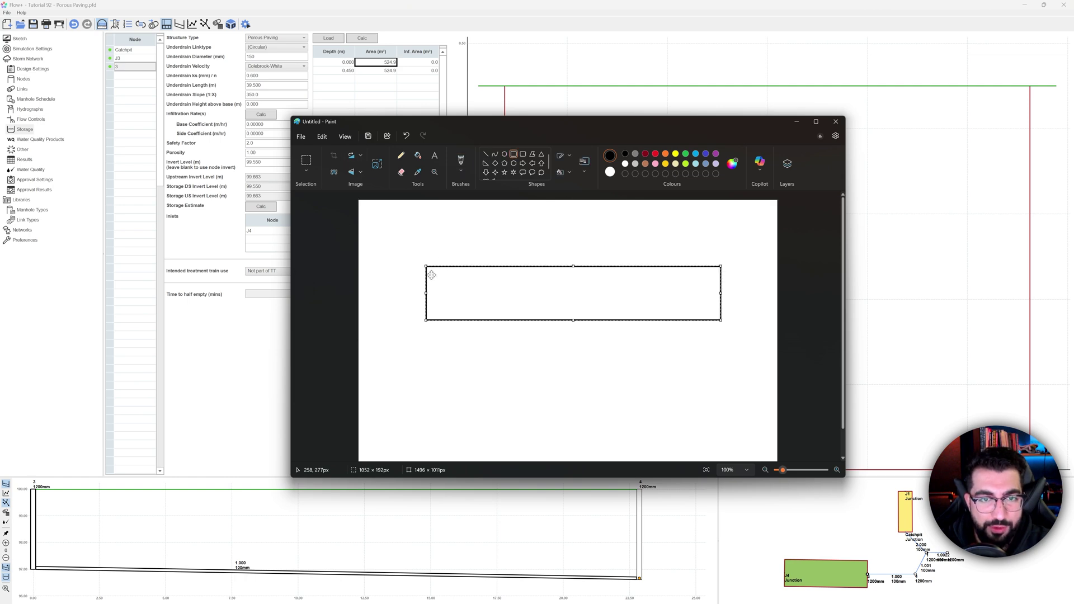
# - Divide the wide rectangle into a row of adjacent bays with narrow black rectangles of the same height
pyautogui.moveTo(426, 267); pyautogui.dragTo(456, 320)
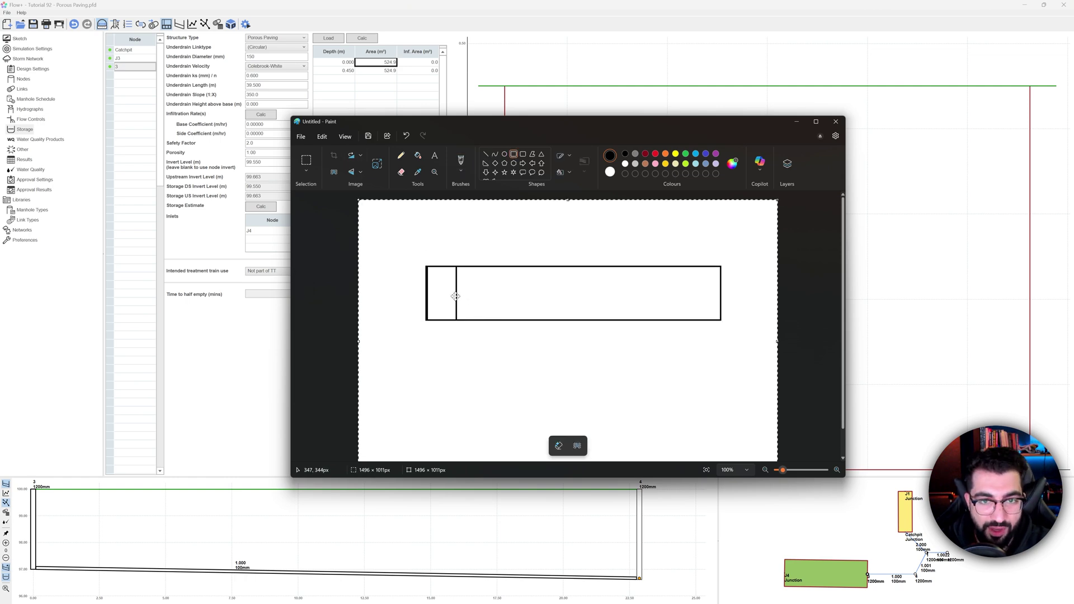
pyautogui.moveTo(456, 267); pyautogui.dragTo(487, 320)
pyautogui.moveTo(521, 266); pyautogui.dragTo(488, 321)
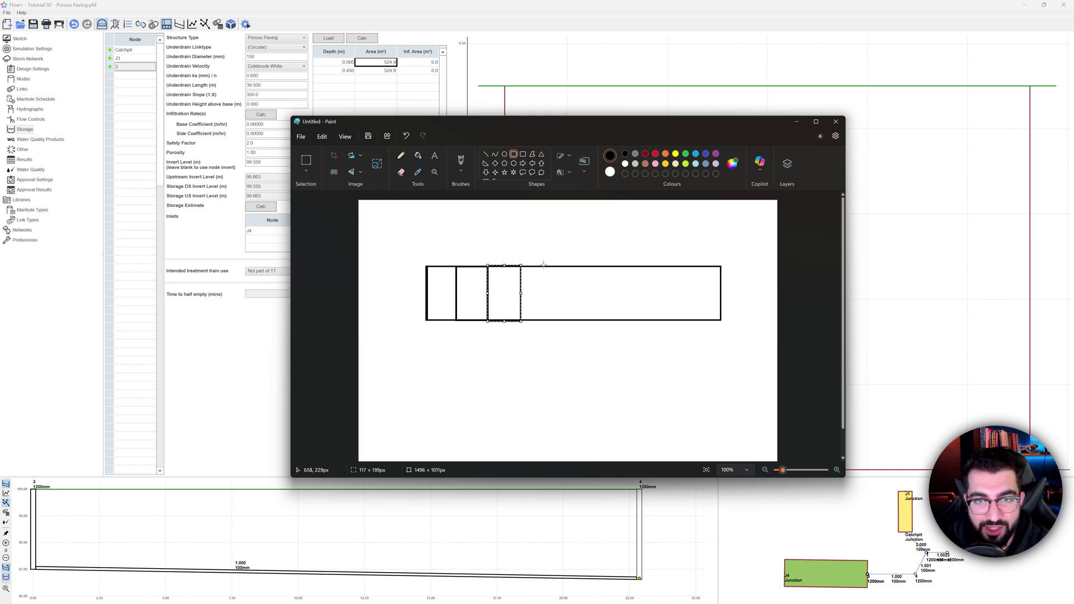
pyautogui.moveTo(551, 266); pyautogui.dragTo(529, 297)
pyautogui.moveTo(608, 265); pyautogui.dragTo(581, 322)
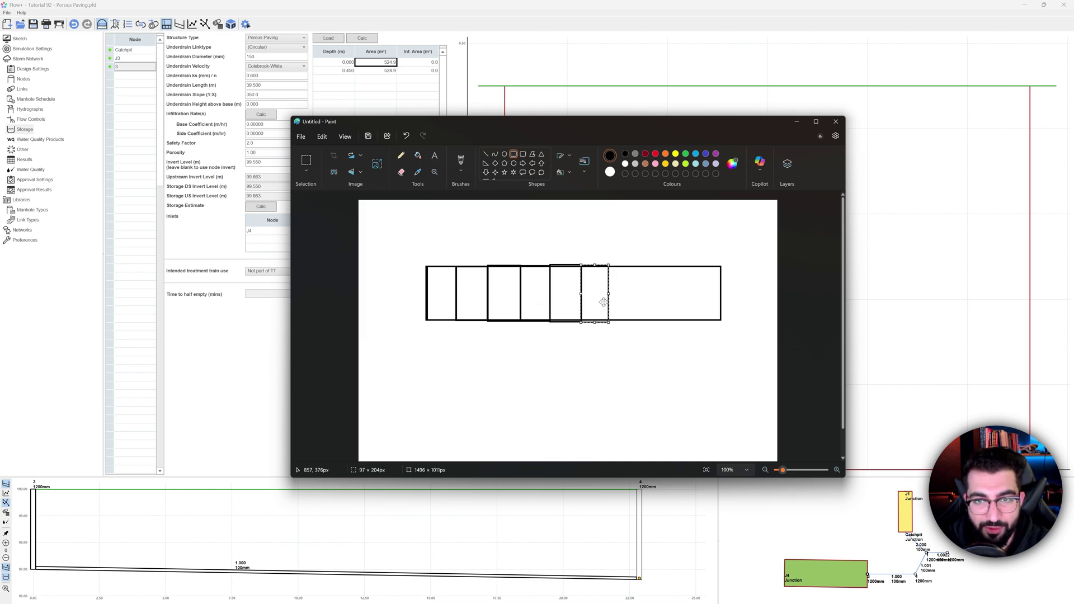
pyautogui.moveTo(643, 266); pyautogui.dragTo(607, 323)
pyautogui.moveTo(643, 265)
pyautogui.mouseDown()
pyautogui.moveTo(669, 320)
pyautogui.moveTo(697, 321)
pyautogui.mouseUp()
pyautogui.click(695, 154)
pyautogui.click(485, 154)
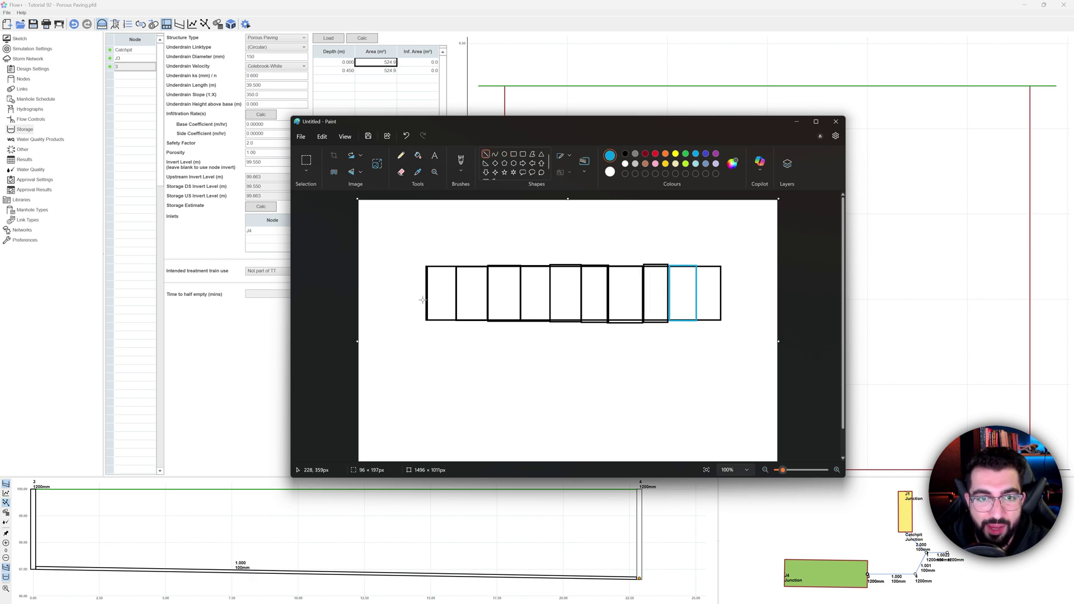
pyautogui.moveTo(418, 290); pyautogui.dragTo(731, 290)
pyautogui.hotkey('ctrl', 'z')
pyautogui.hotkey('ctrl', 'z')
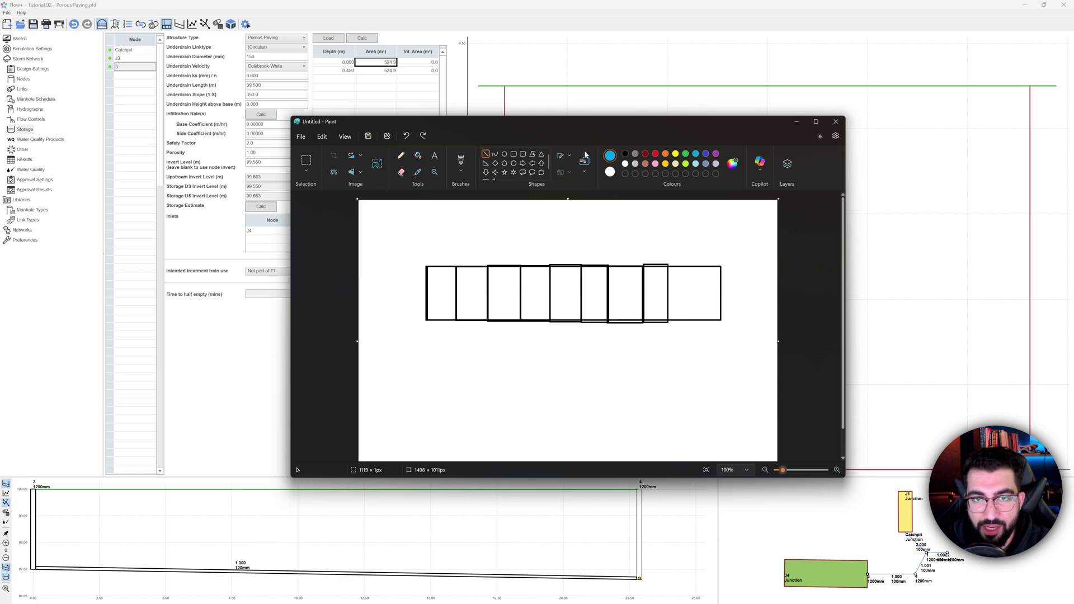
# - Redraw the last narrow bay near the strip's right end as a black rectangle about 112 by 202 px
pyautogui.click(513, 153)
pyautogui.click(625, 154)
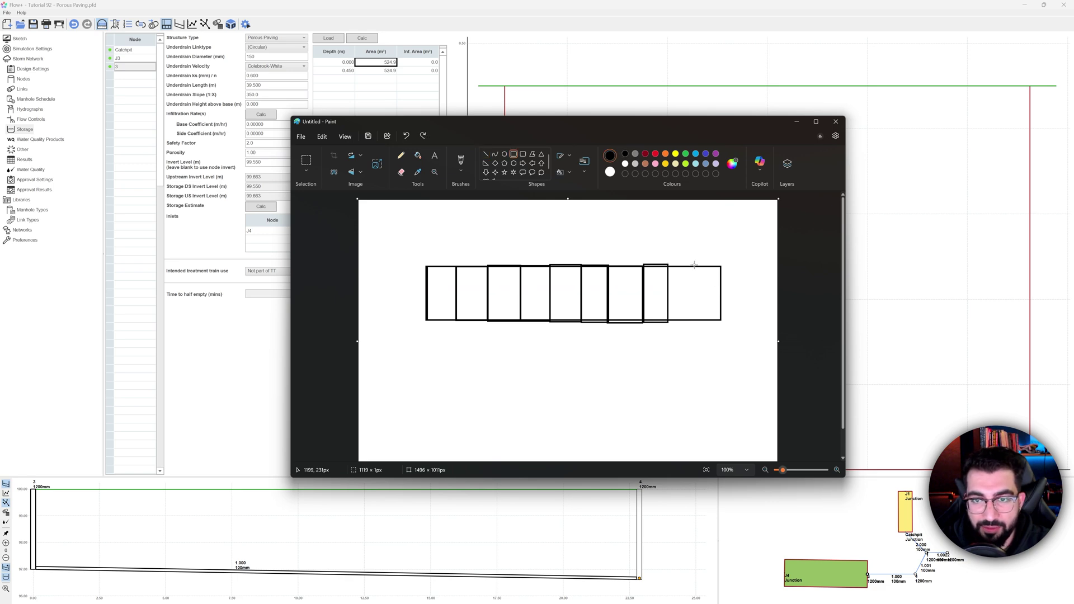
pyautogui.moveTo(700, 264); pyautogui.dragTo(668, 322)
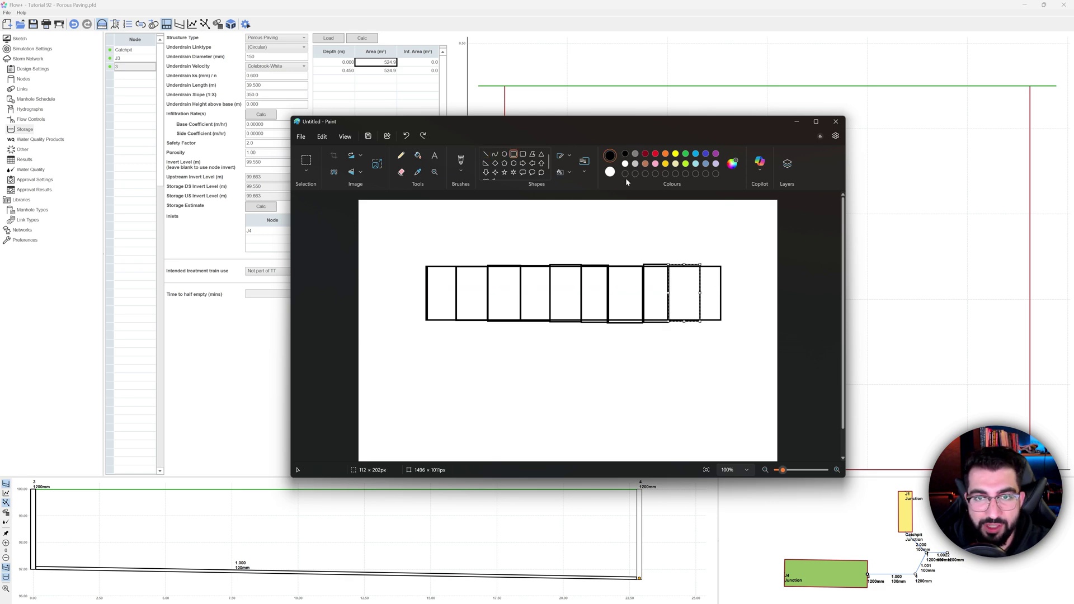
# - Draw a blue horizontal line about 1058 px long through the middle of all bays, ending at the strip's outer edges
pyautogui.click(486, 154)
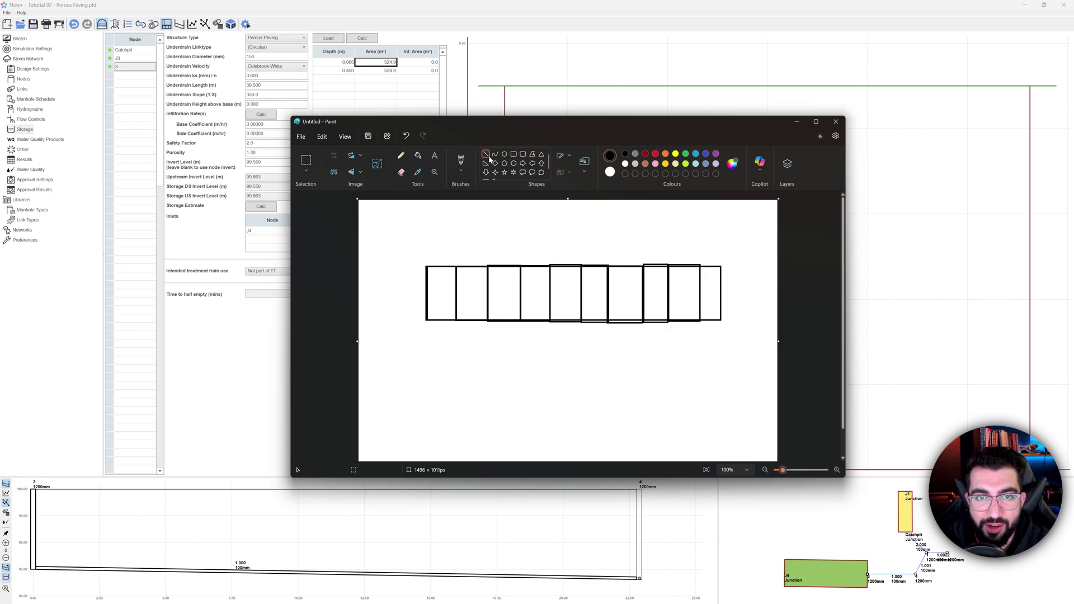
pyautogui.click(696, 153)
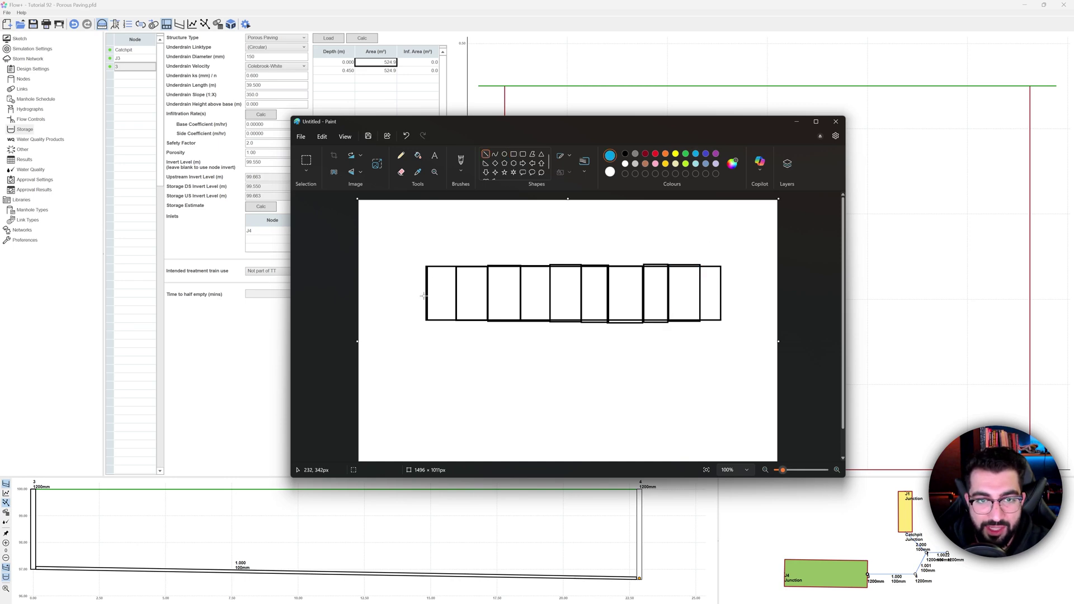
pyautogui.moveTo(423, 292)
pyautogui.mouseDown()
pyautogui.moveTo(733, 292)
pyautogui.moveTo(715, 275)
pyautogui.moveTo(715, 296)
pyautogui.moveTo(717, 270)
pyautogui.moveTo(710, 293)
pyautogui.mouseUp()
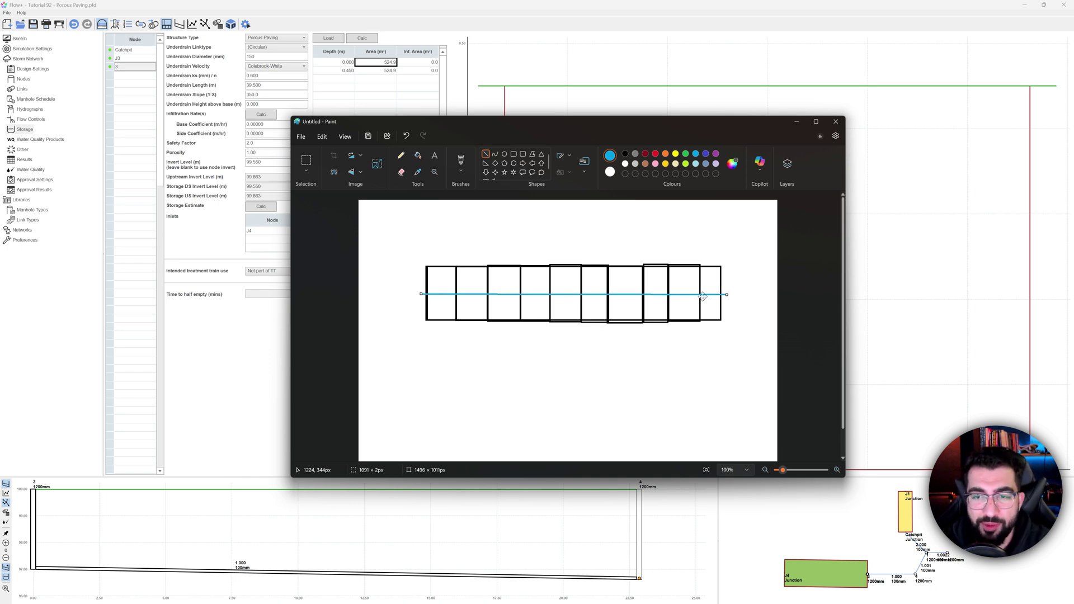
pyautogui.moveTo(727, 294); pyautogui.dragTo(722, 295)
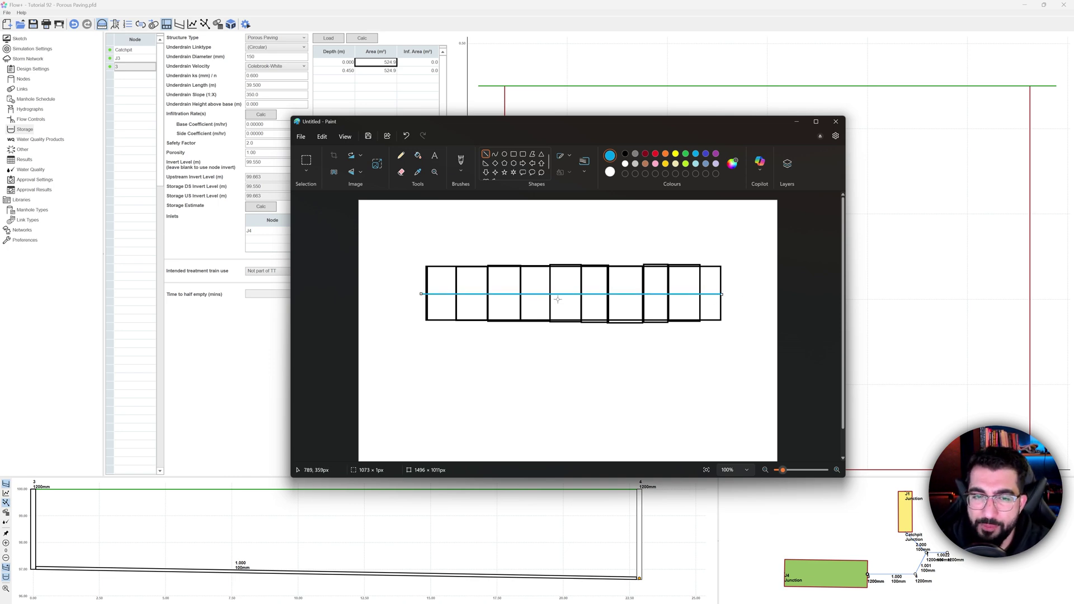
pyautogui.moveTo(421, 294); pyautogui.dragTo(426, 293)
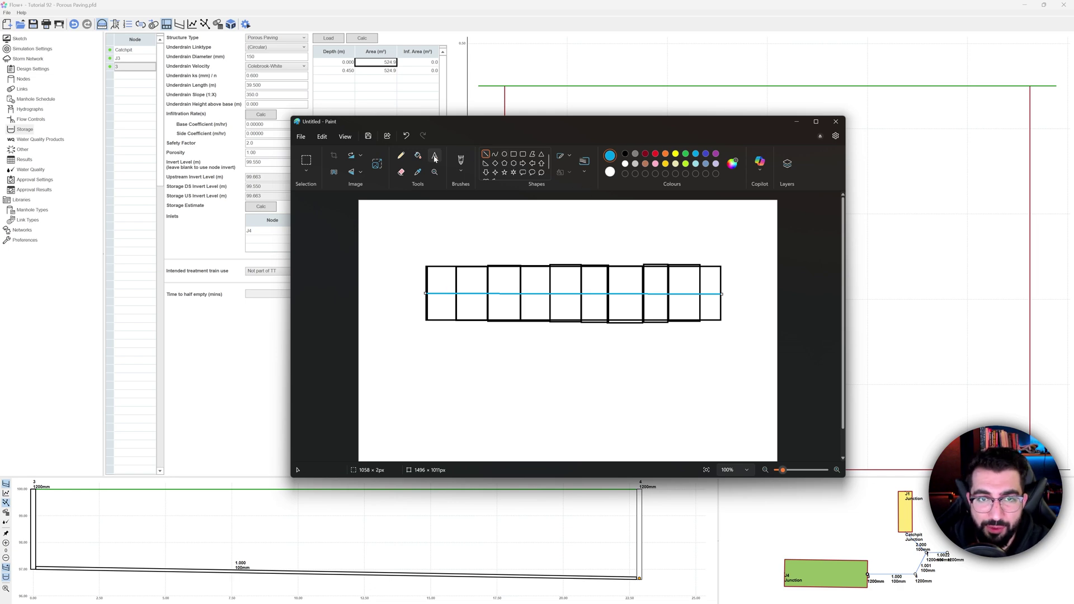
# - Sketch an orange L-shaped cross-section outline freehand with the pencil below the row of bays
pyautogui.click(401, 155)
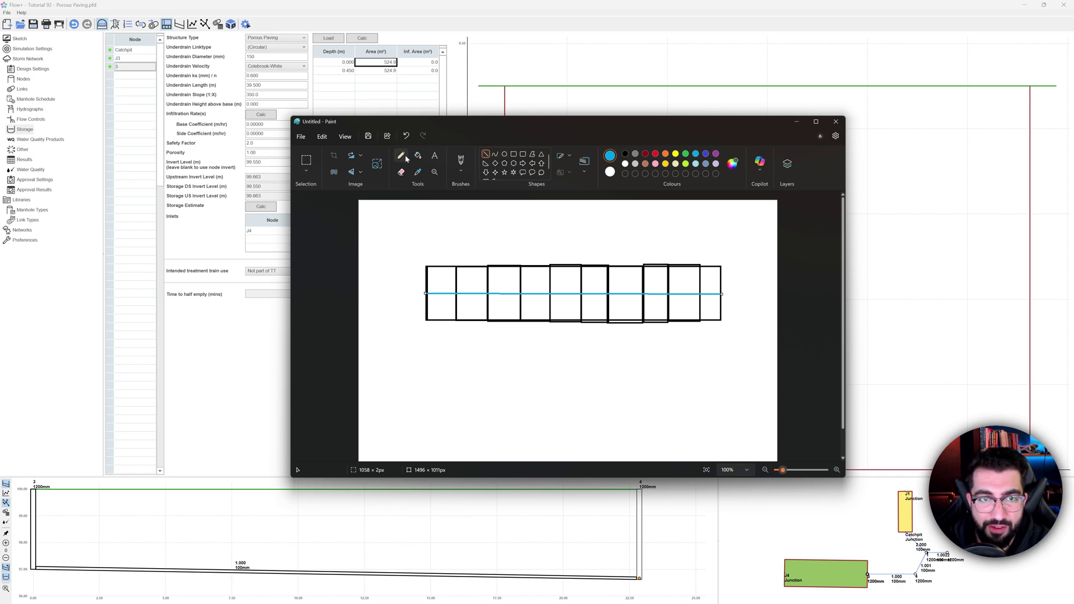
pyautogui.click(665, 153)
pyautogui.moveTo(494, 361)
pyautogui.mouseDown()
pyautogui.moveTo(500, 381)
pyautogui.moveTo(543, 382)
pyautogui.moveTo(543, 411)
pyautogui.moveTo(576, 412)
pyautogui.moveTo(574, 362)
pyautogui.moveTo(493, 362)
pyautogui.mouseUp()
# - Draw a blue circle inside the lower leg of the orange outline and a blue width line with end ticks beneath it
pyautogui.click(504, 154)
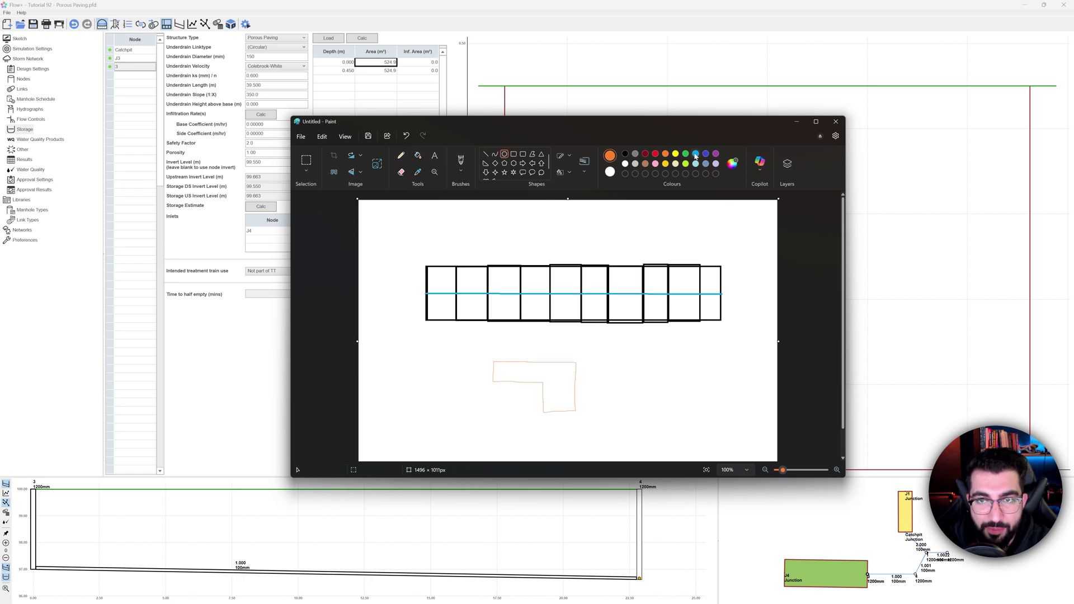
pyautogui.click(695, 154)
pyautogui.moveTo(551, 387); pyautogui.dragTo(569, 407)
pyautogui.click(541, 404)
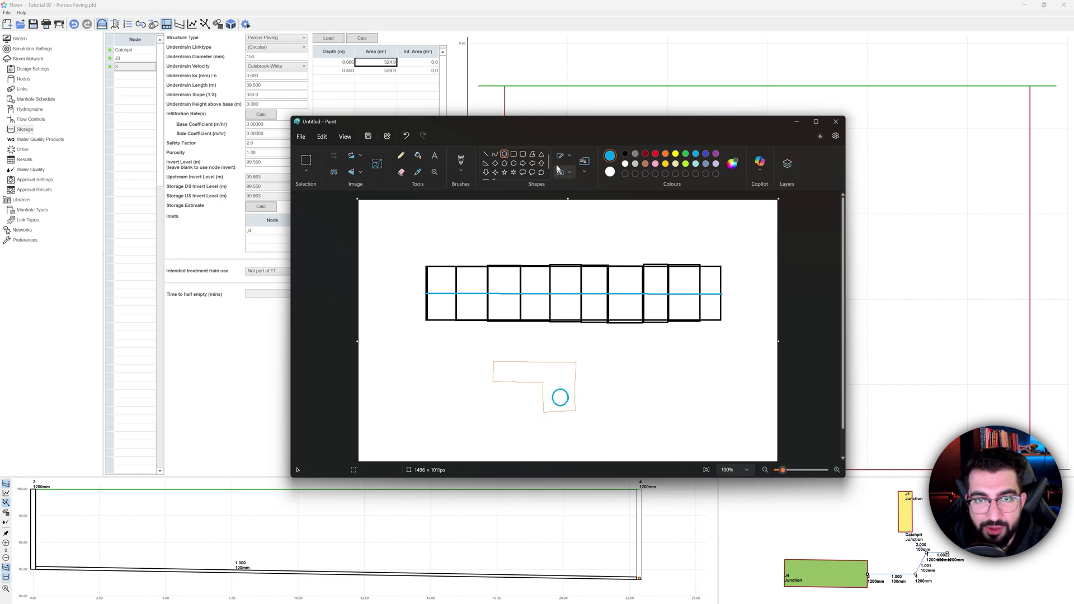
pyautogui.click(485, 154)
pyautogui.moveTo(544, 418); pyautogui.dragTo(576, 421)
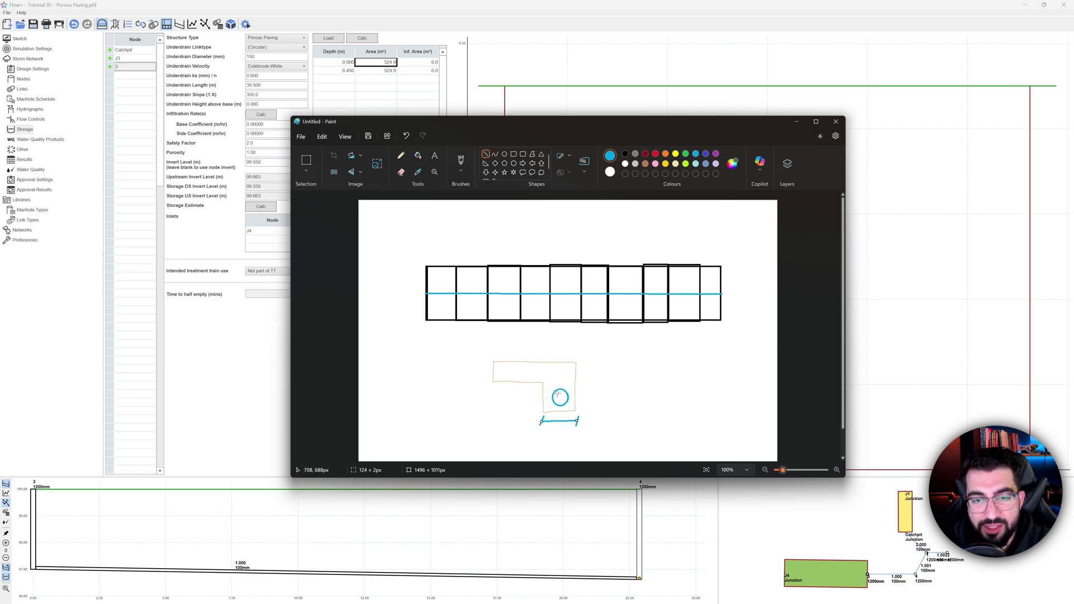
# - Switch to Calculator and add 0.15 and 0.2
pyautogui.press('super')
pyautogui.write('ca')
pyautogui.press('Return')
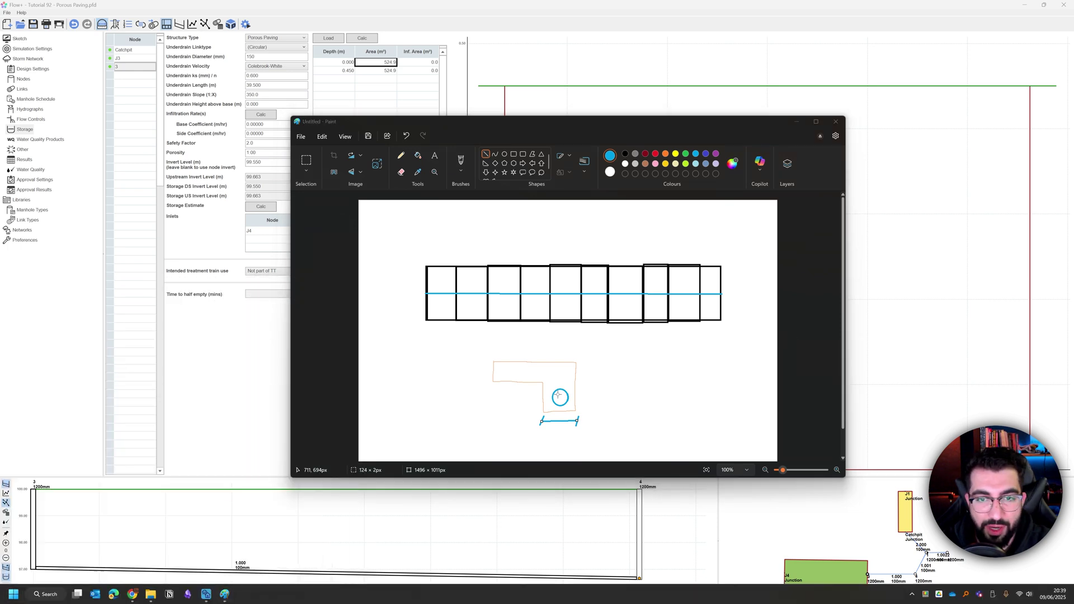
pyautogui.moveTo(803, 171); pyautogui.dragTo(792, 154)
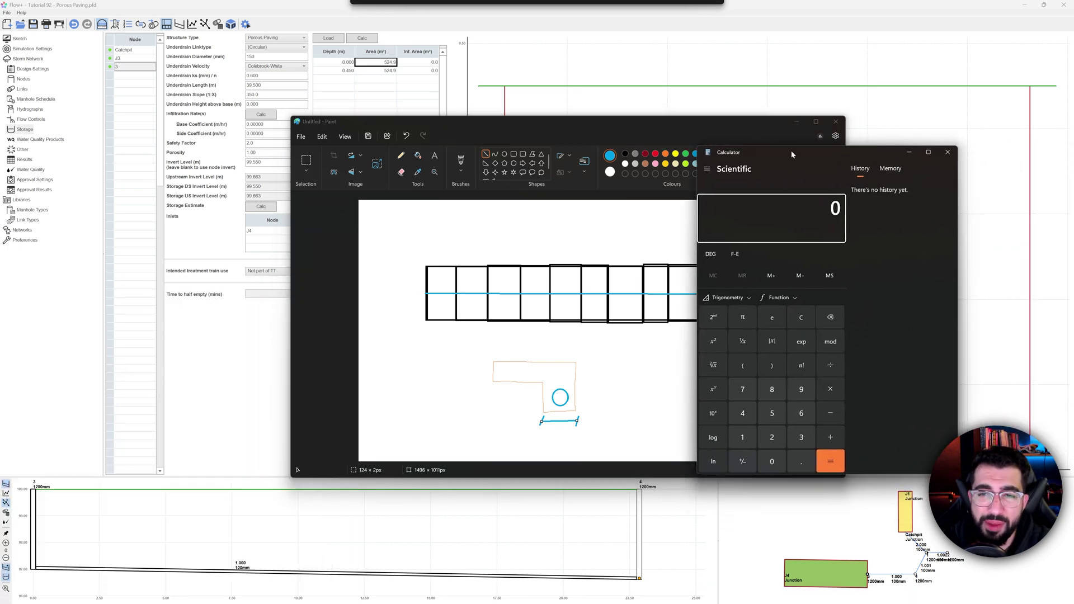
pyautogui.write('.15')
pyautogui.press('+')
pyautogui.write('0.1')
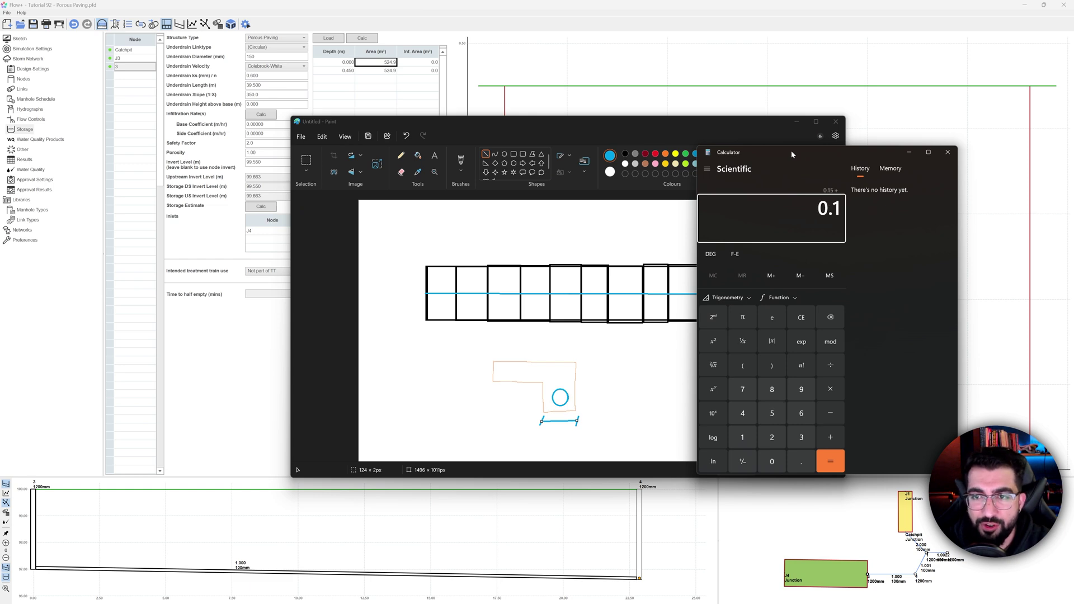
pyautogui.press('BackSpace')
pyautogui.write('2')
pyautogui.press('Return')
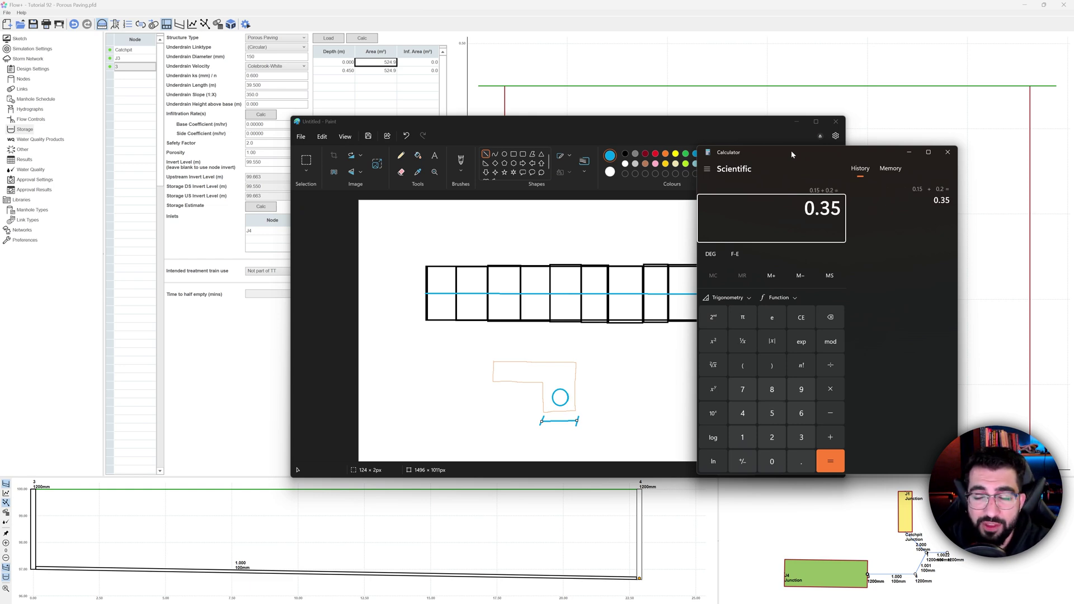
# - Multiply the calculated sum by 39.5
pyautogui.press('*')
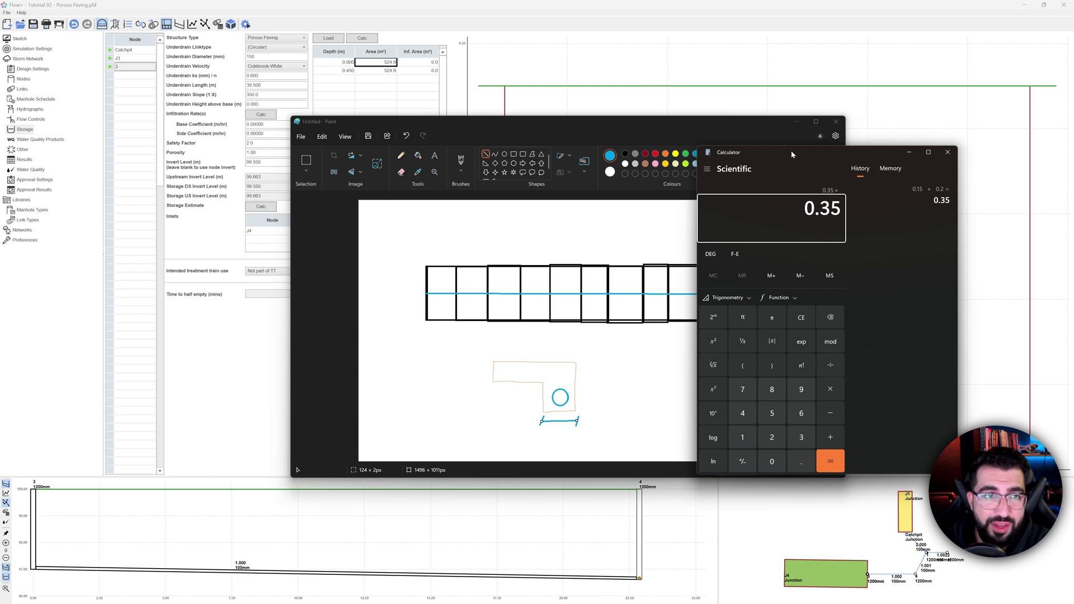
pyautogui.write('39.5')
pyautogui.press('Return')
# - Return to Flow+ and set the storage area to 13.82 m² at zero depth and 13.8 m² at 0.450 m depth
pyautogui.click(368, 64)
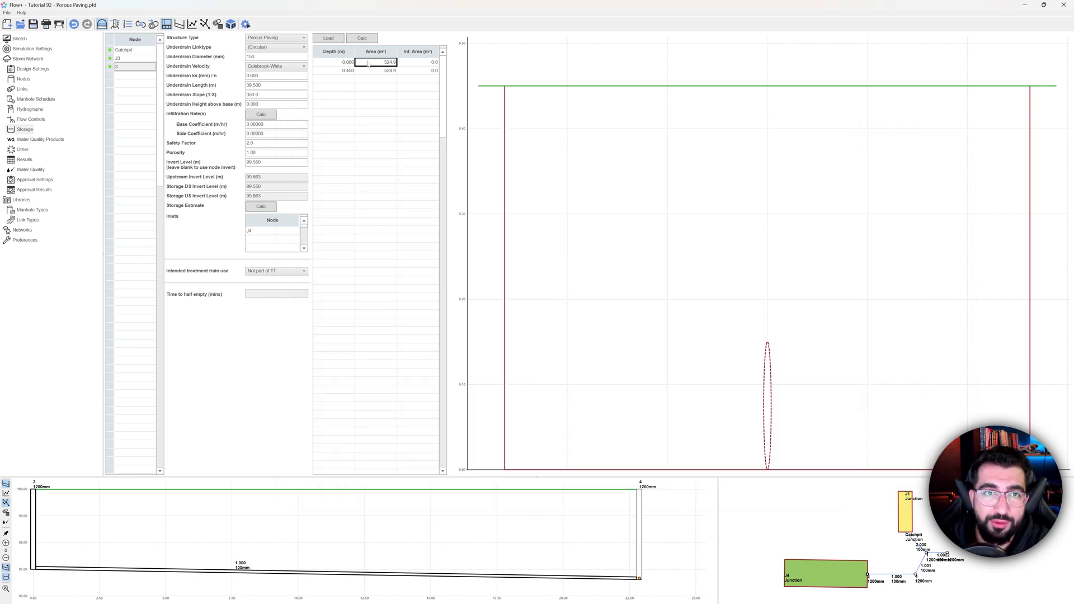
pyautogui.write('13')
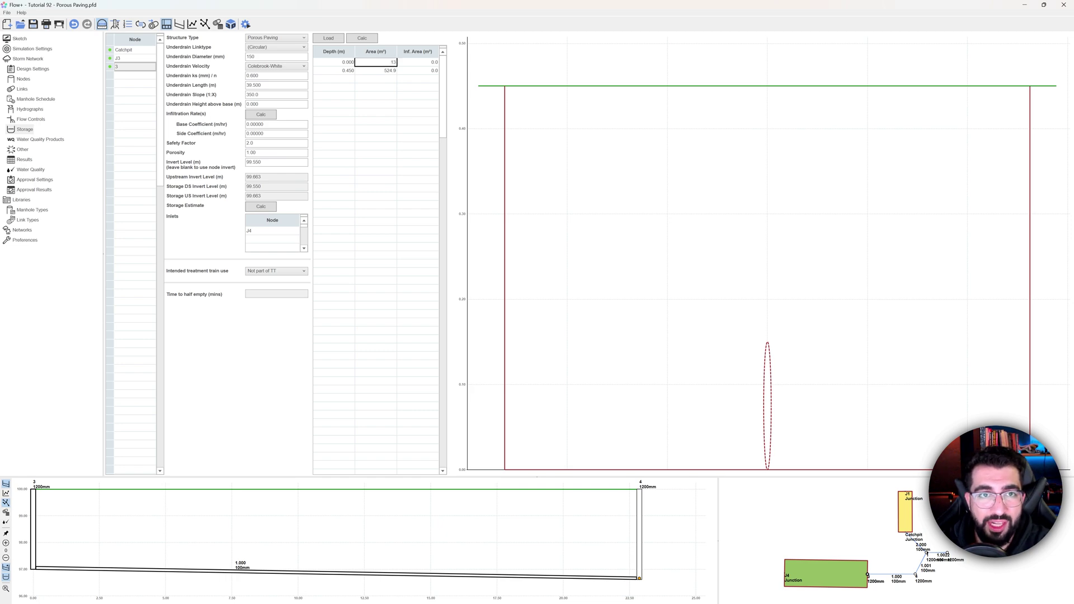
pyautogui.write('.82')
pyautogui.press('Return')
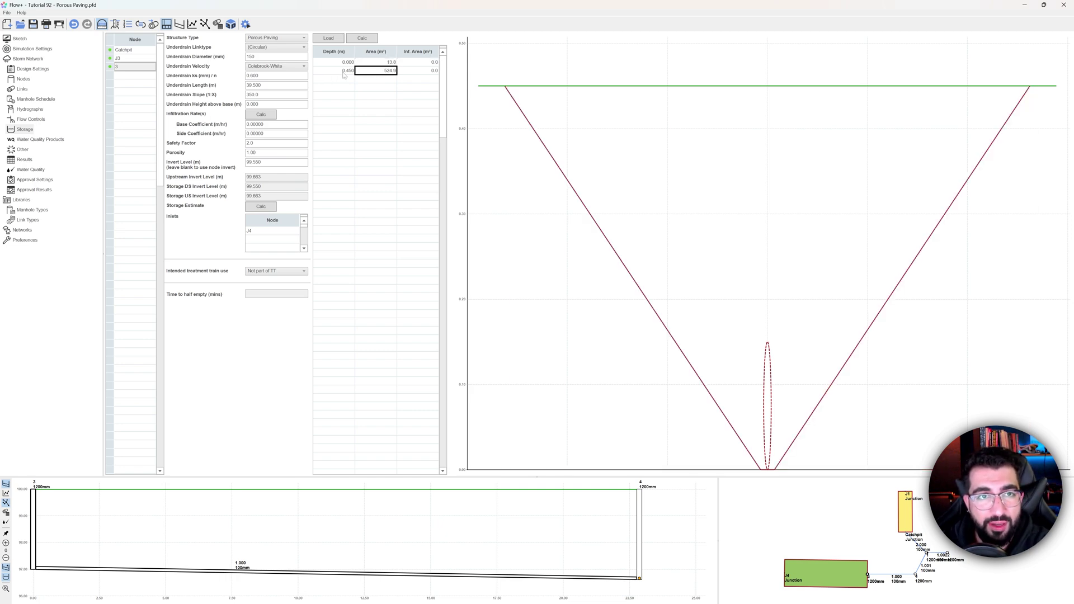
pyautogui.write('13')
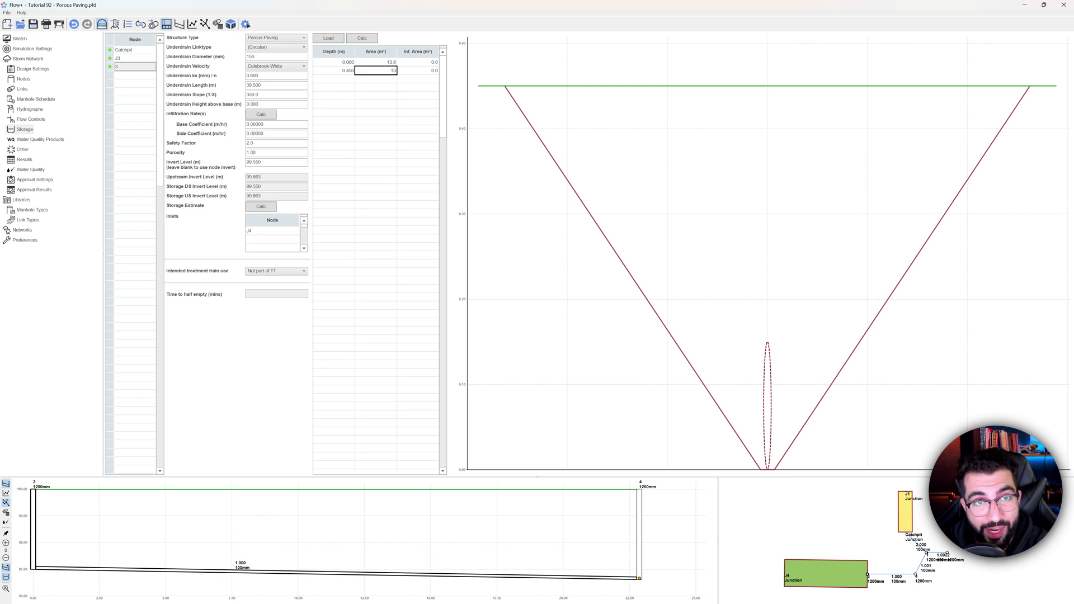
pyautogui.write('.8')
# - Add a third row with a depth of 0.9 m to the storage table and select its area cell
pyautogui.click(349, 81)
pyautogui.write('0.9')
pyautogui.click(383, 83)
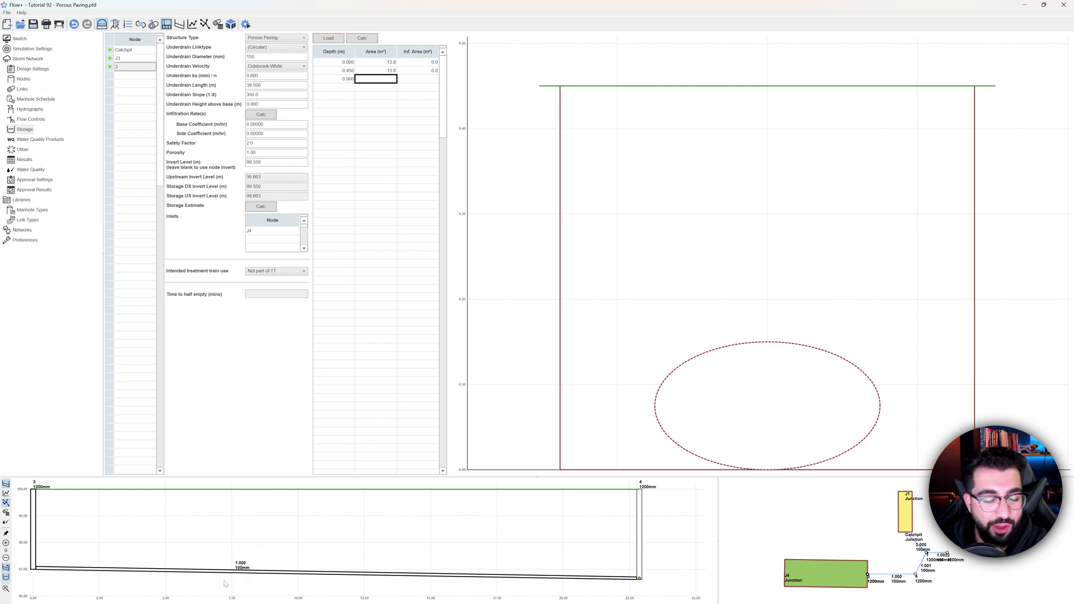
# - Switch back to Calculator and multiply 39.5 by 4.8
pyautogui.press('super')
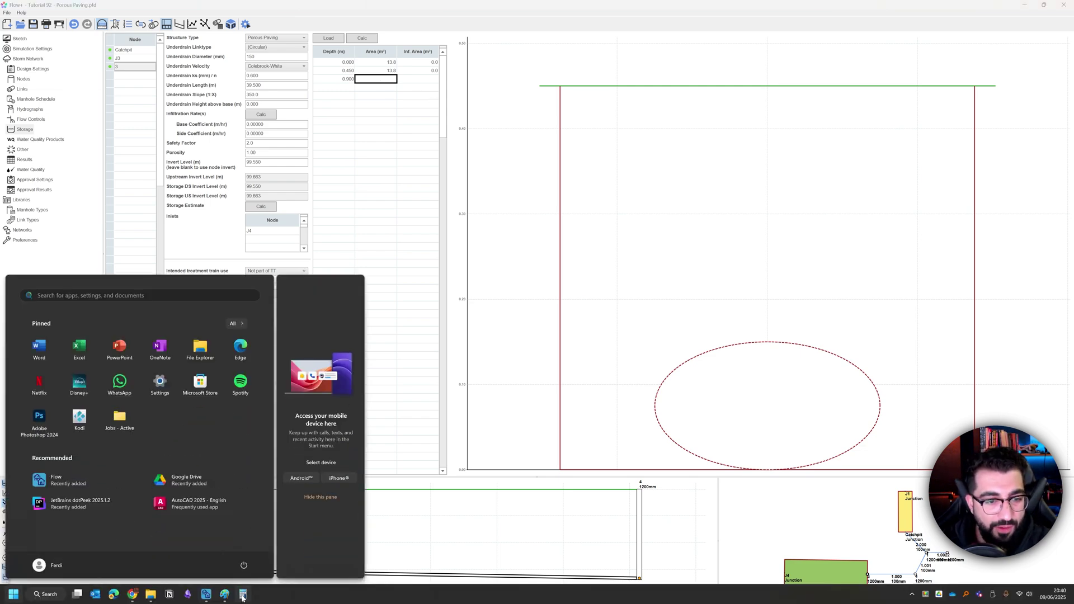
pyautogui.click(243, 545)
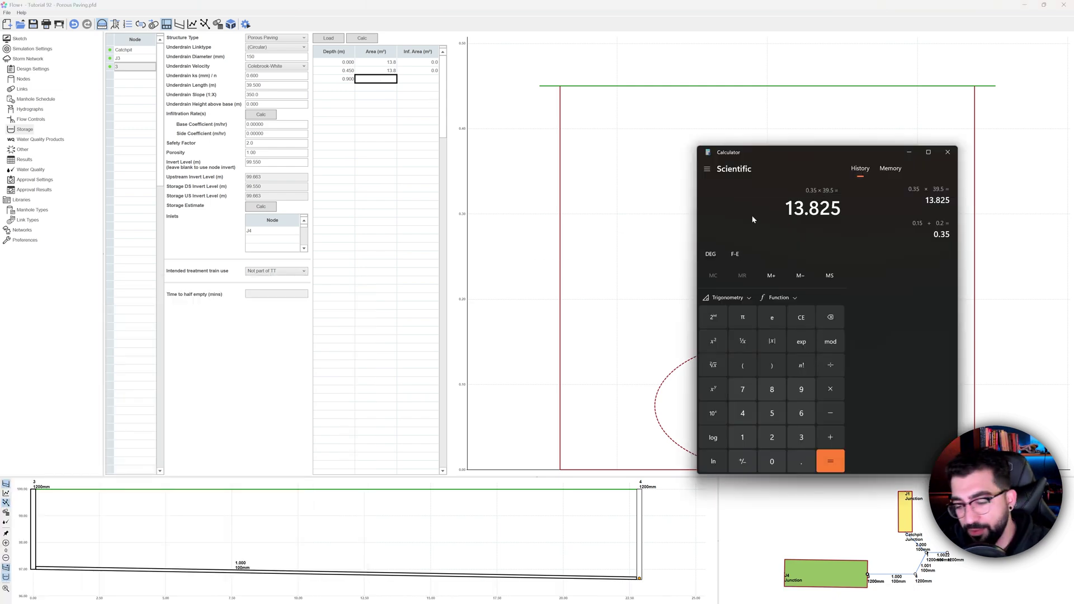
pyautogui.write('39')
pyautogui.press('.')
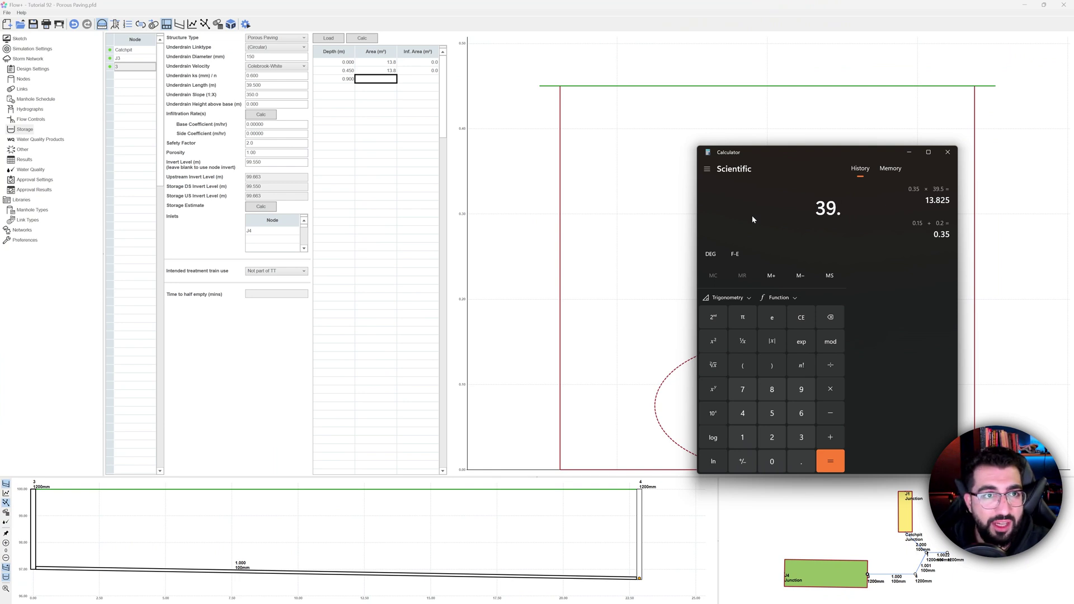
pyautogui.write('5')
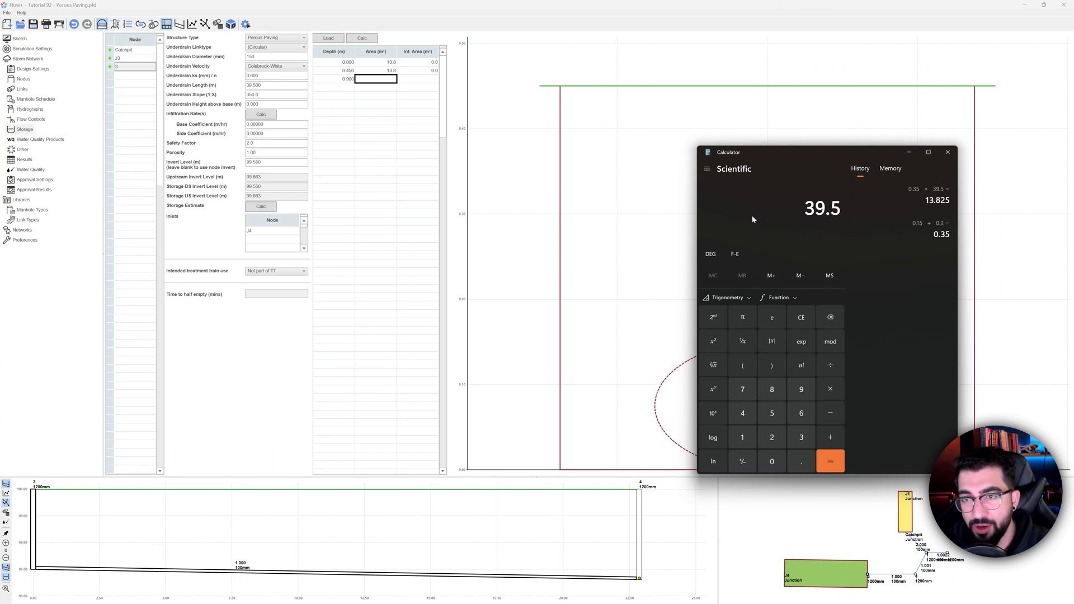
pyautogui.write('*4.8')
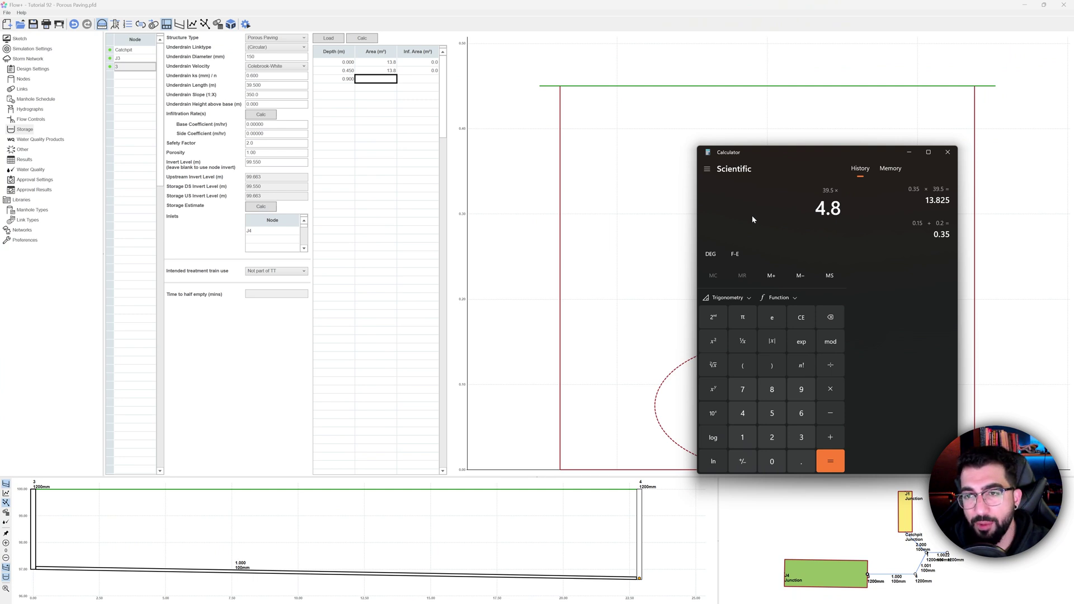
pyautogui.press('Return')
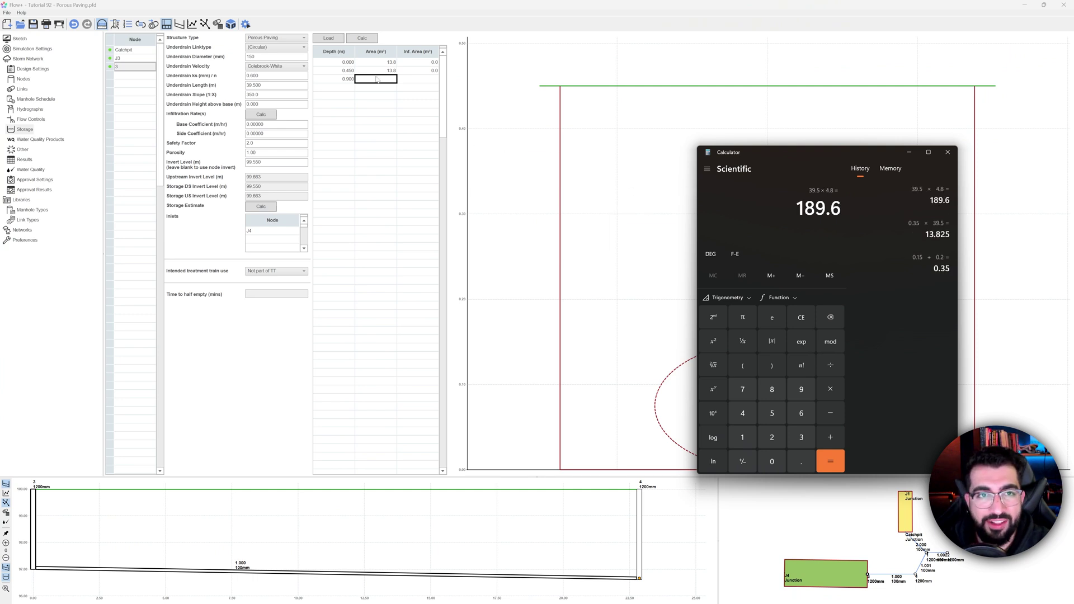
# - Return to Flow+ and set the storage area at 0.9 m depth to 189.6 m²
pyautogui.click(377, 79)
pyautogui.click(377, 79)
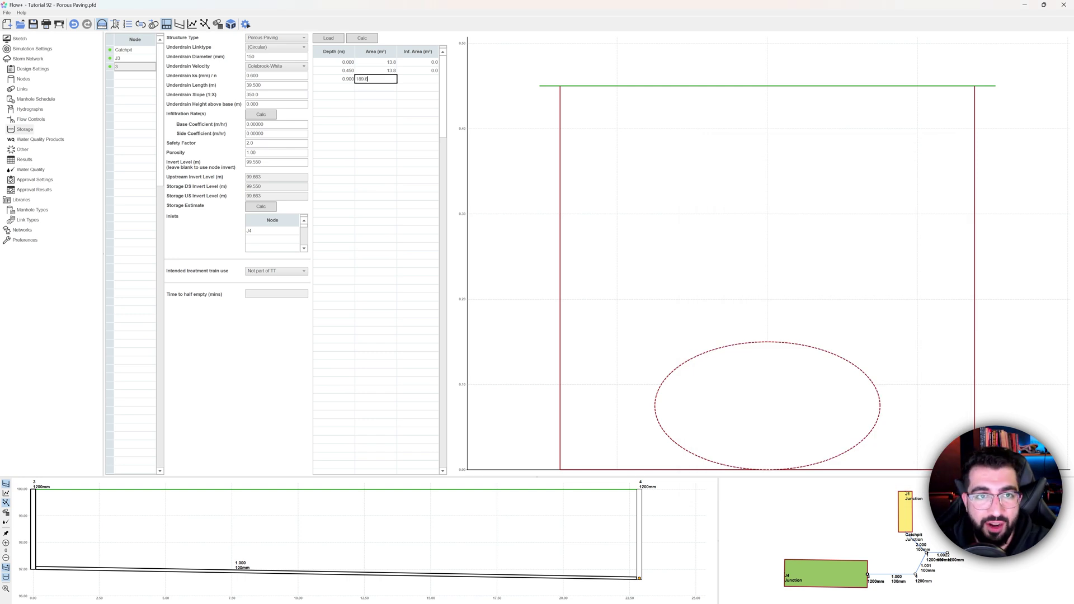
pyautogui.write('189.6')
pyautogui.press('Return')
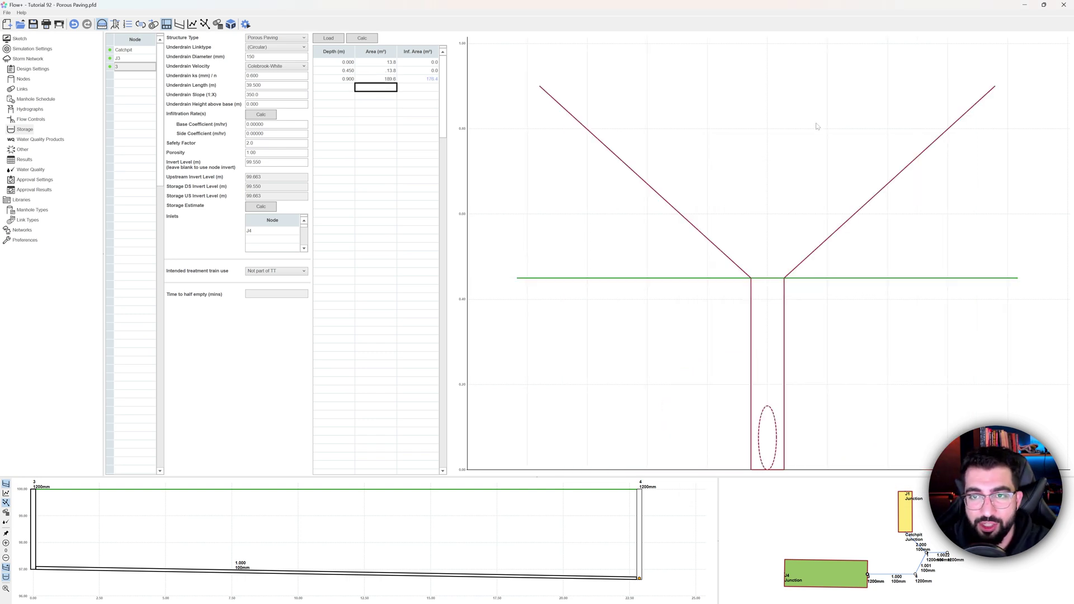
# - Clear the porous paving's invert level and change the depth of the third storage row to 0.451 m
pyautogui.click(269, 163)
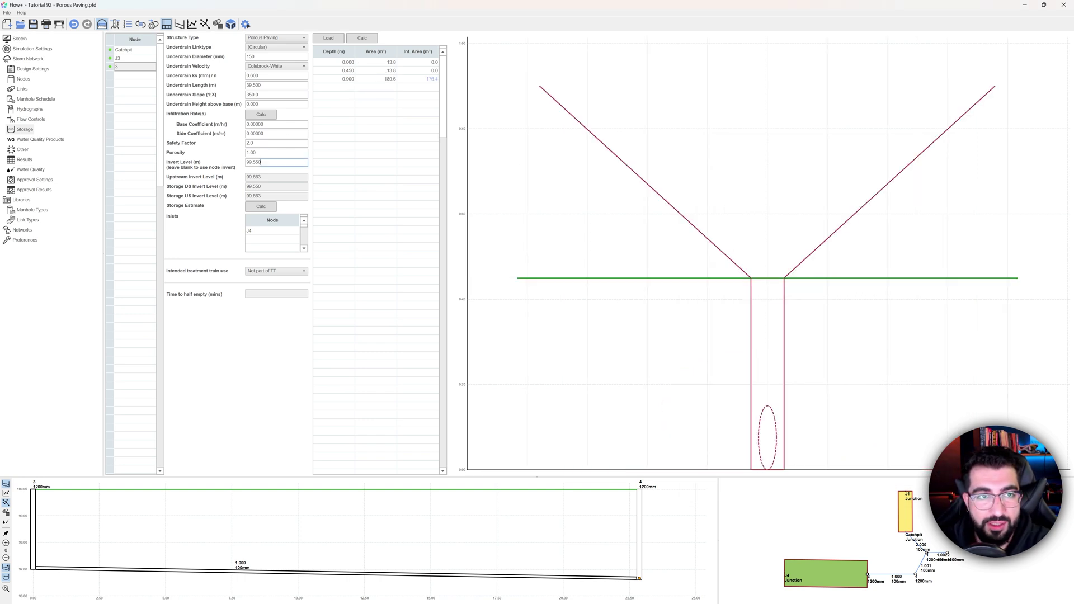
pyautogui.press('BackSpace')
pyautogui.click(375, 79)
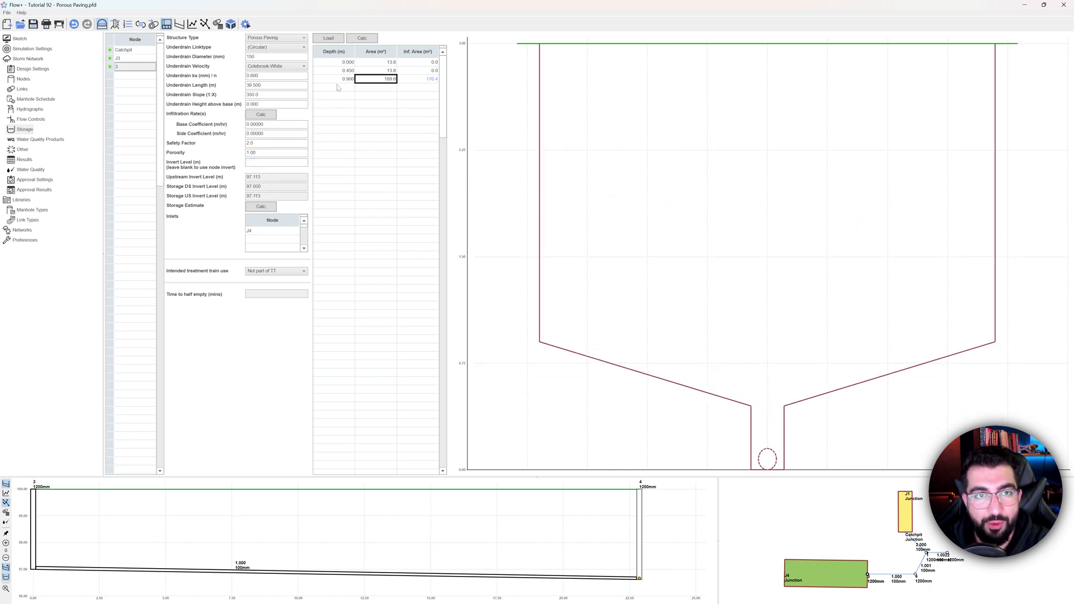
pyautogui.click(344, 82)
pyautogui.write('0.451')
pyautogui.press('Return')
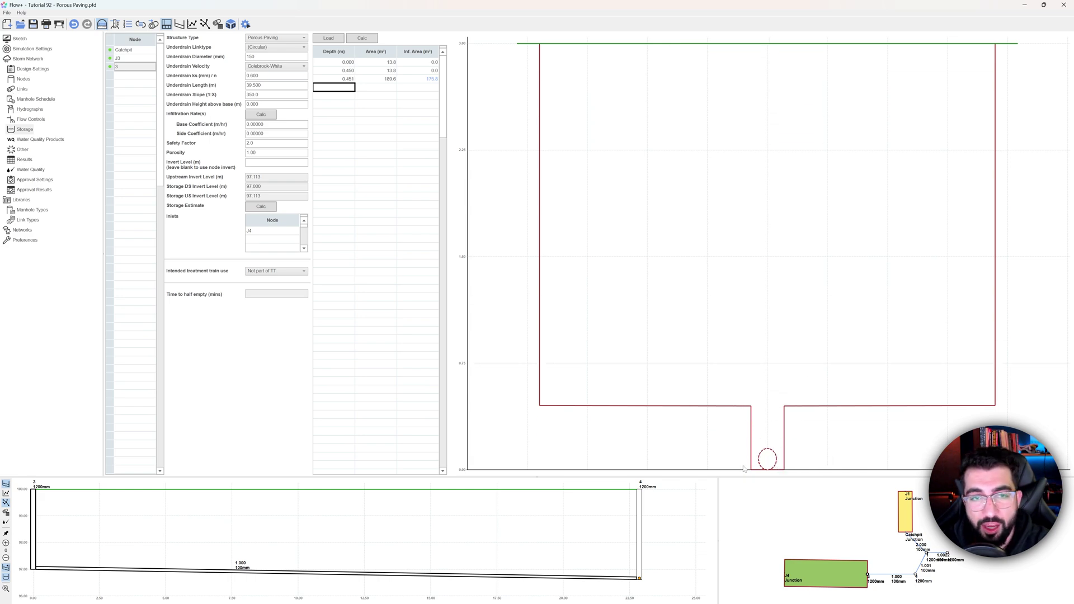
# - Show the network sketch around manhole 3, then switch to Calculator and compute 100 − 0.9 − 0.15
pyautogui.click(19, 39)
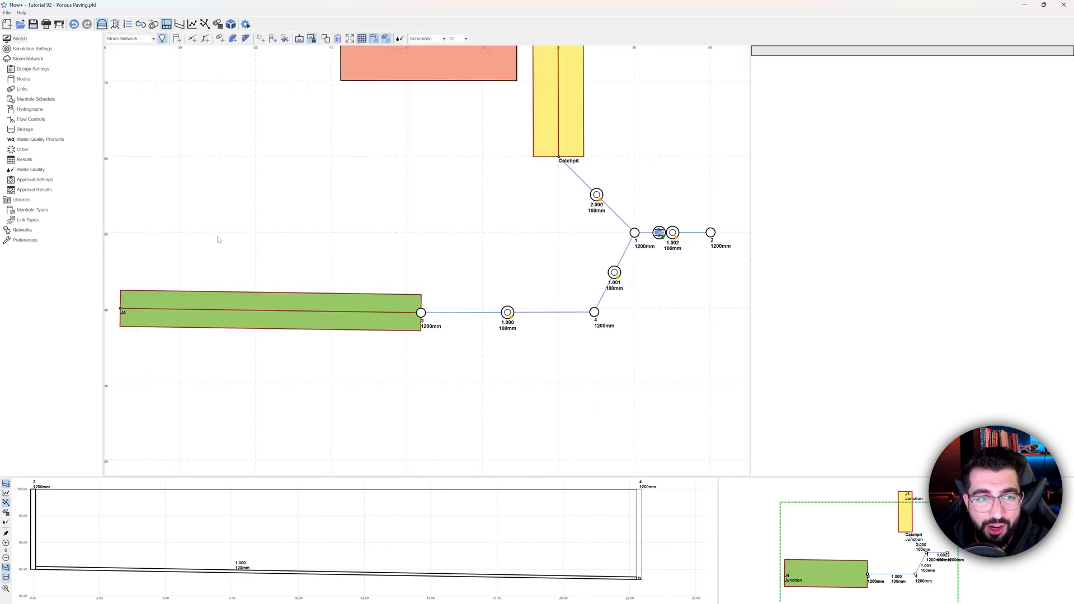
pyautogui.moveTo(216, 237); pyautogui.dragTo(312, 250)
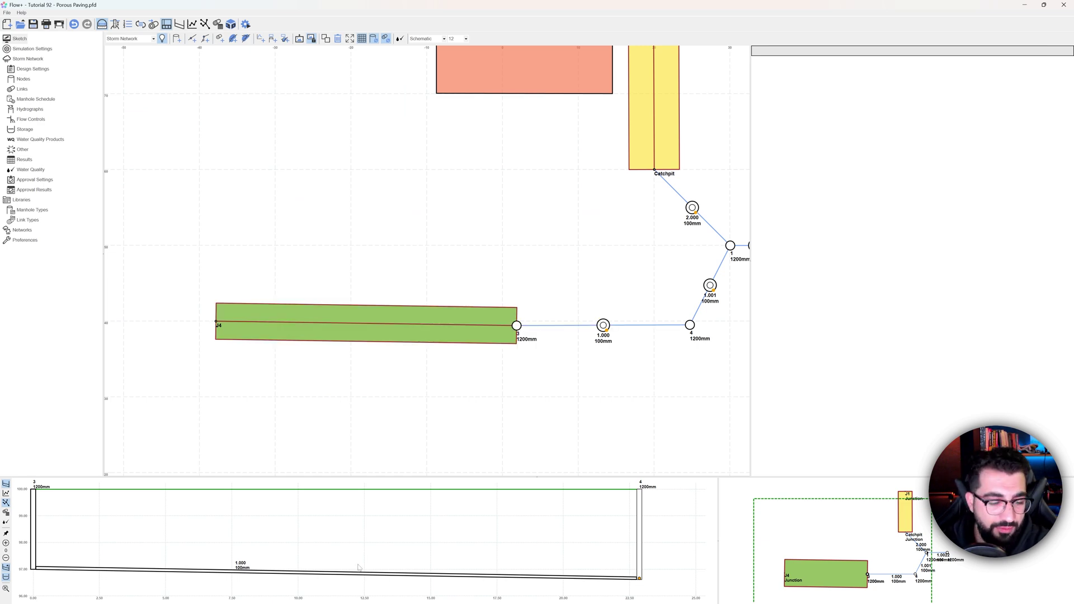
pyautogui.press('super')
pyautogui.click(243, 594)
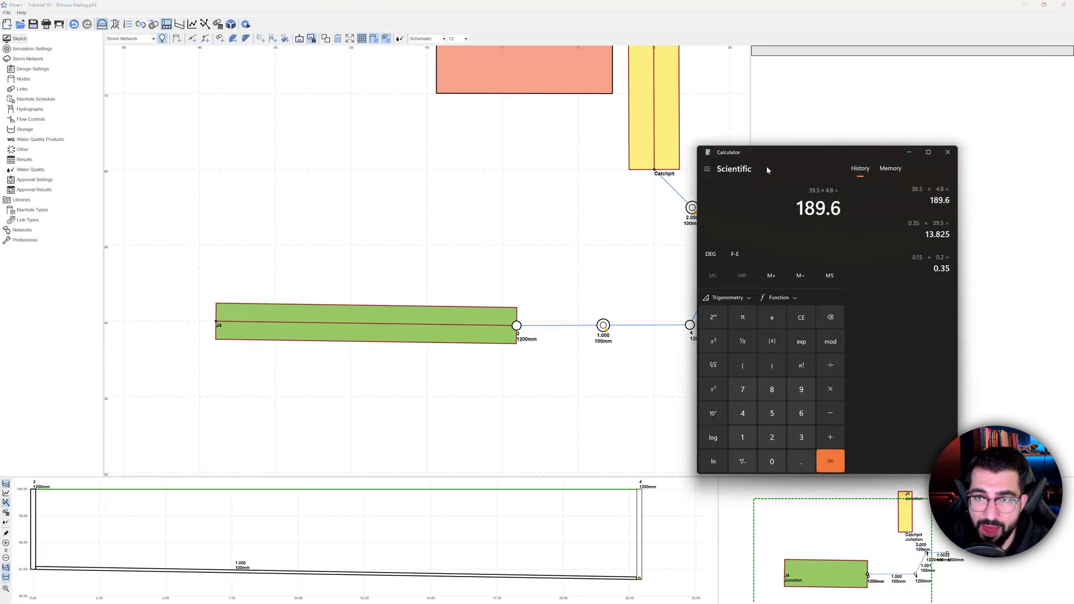
pyautogui.write('100 - 0')
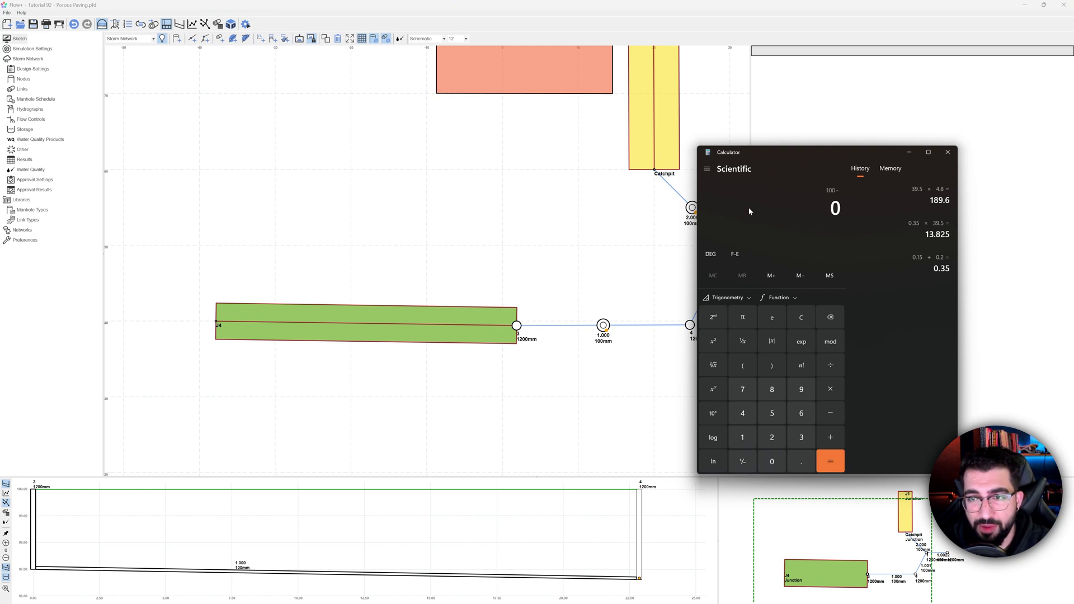
pyautogui.write('.9 - 0.')
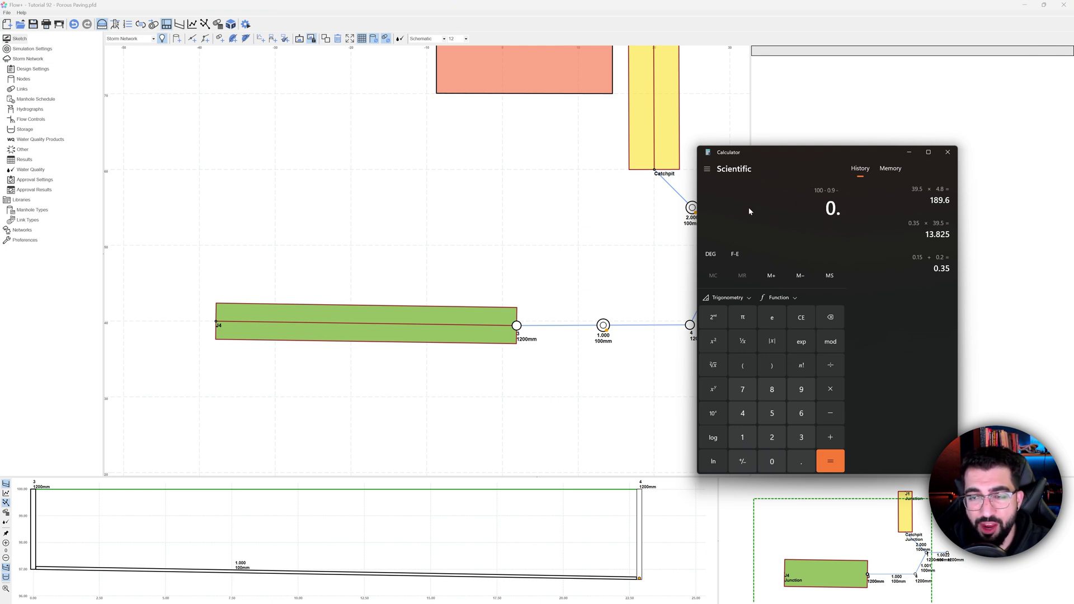
pyautogui.write('15')
pyautogui.press('Return')
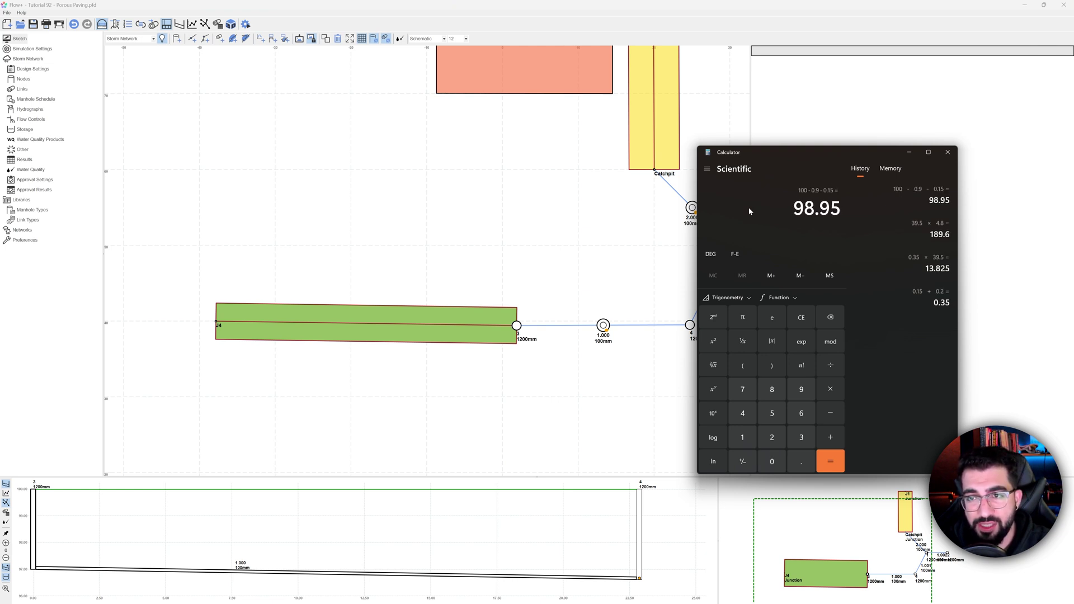
# - Subtract 39.5 ÷ 350 from the calculated level
pyautogui.write('-')
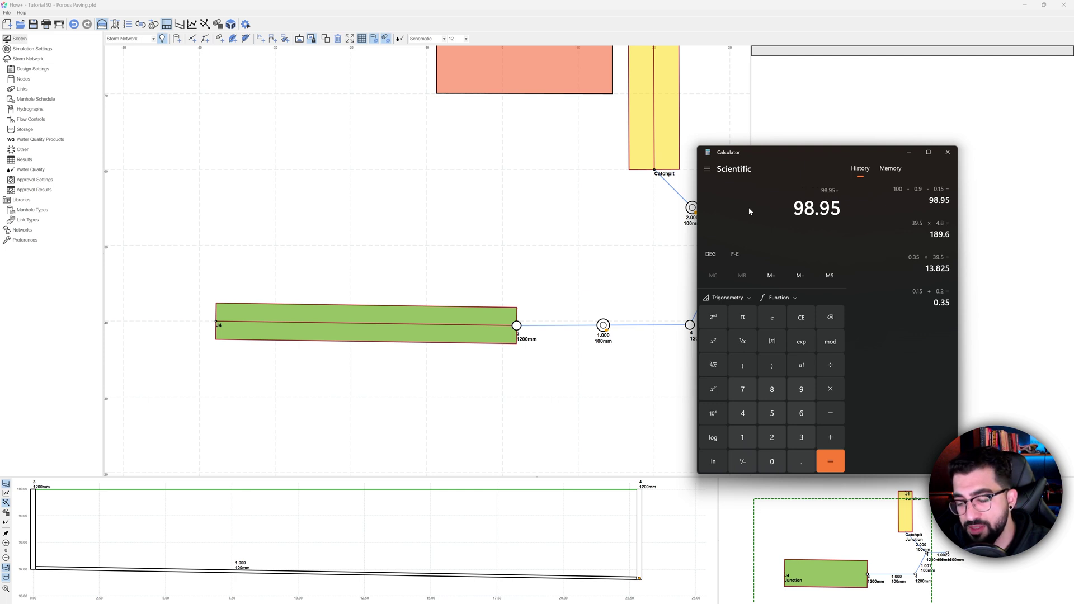
pyautogui.write(' 39.5 + 350')
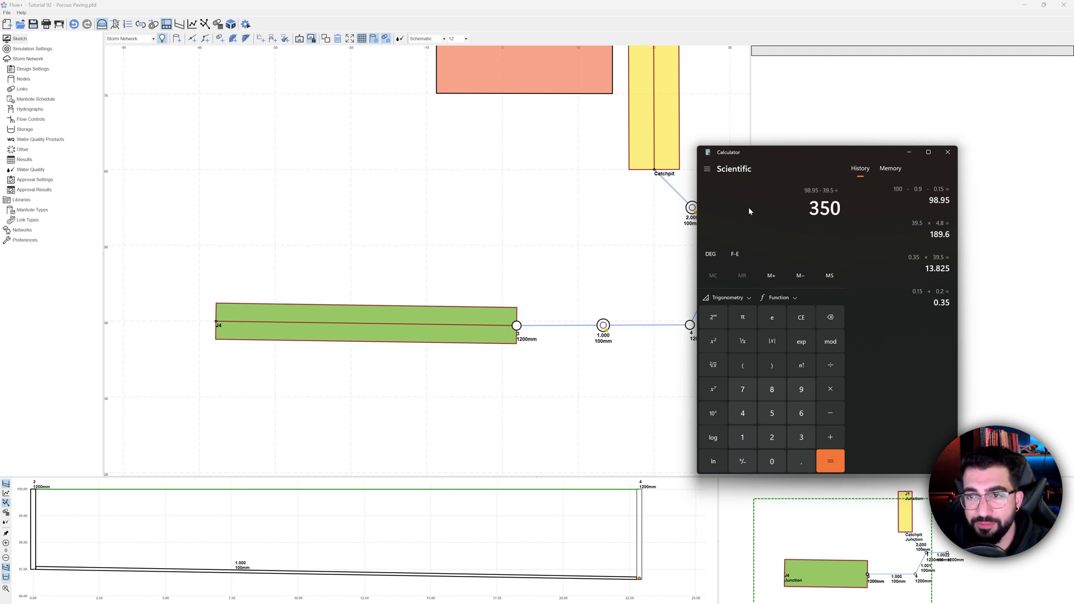
pyautogui.press('Return')
# - Return to Flow+ and set the upstream invert level of link 1.000 to 98.83 m
pyautogui.click(475, 327)
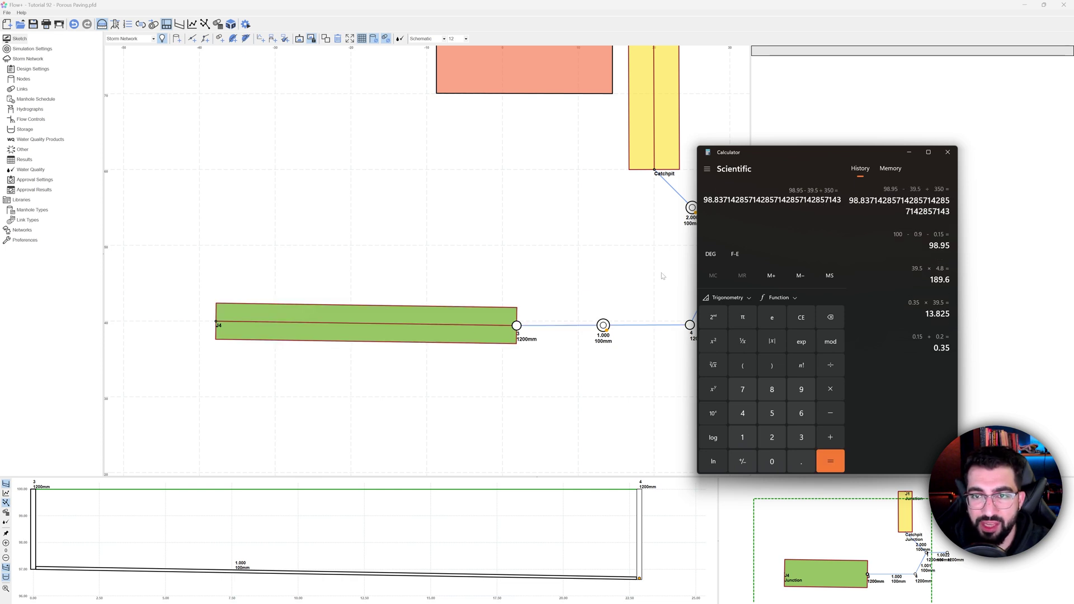
pyautogui.click(605, 326)
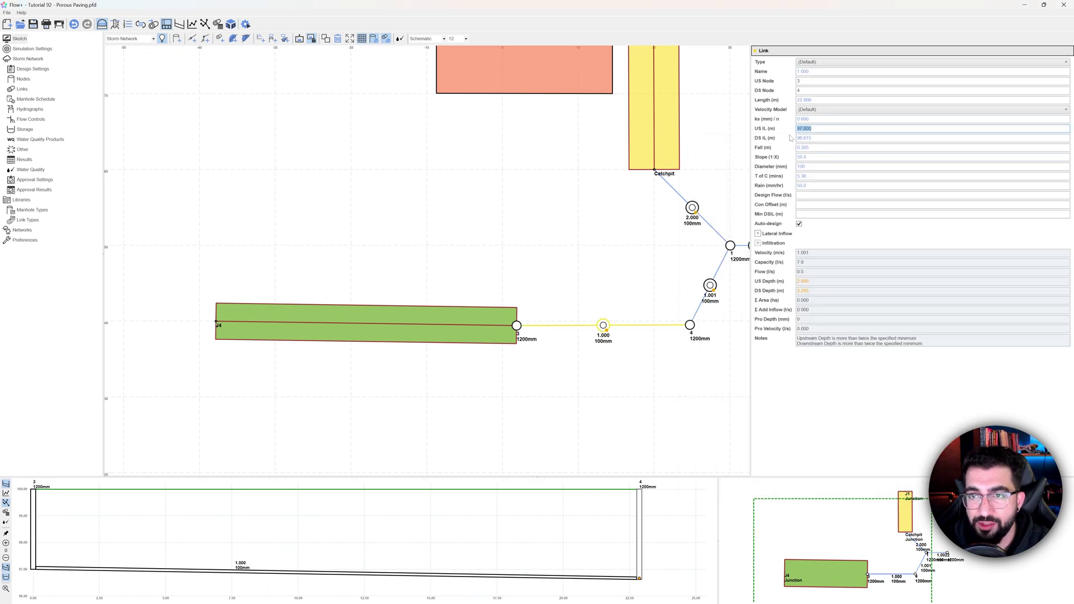
pyautogui.write('98.83')
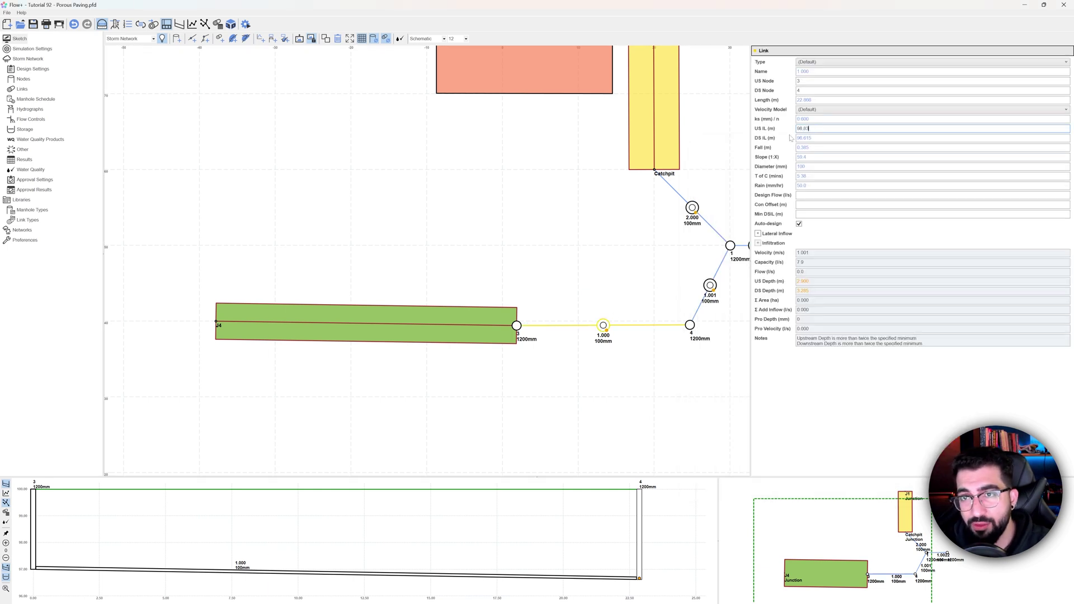
pyautogui.click(544, 228)
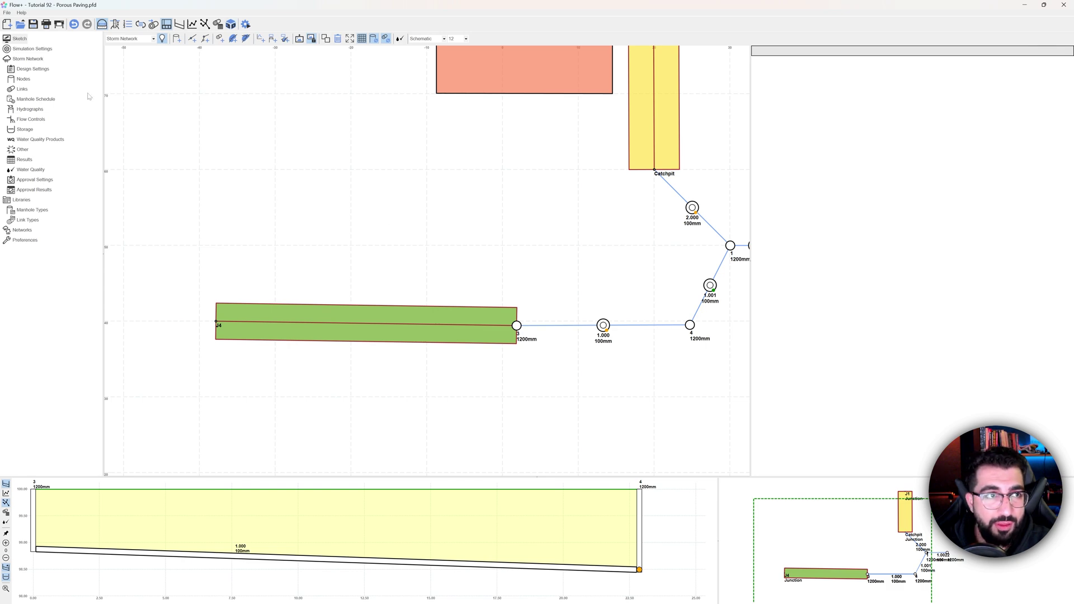
# - Open the storage data and the 3D model, and examine the paving's profile and underdrain trench at the end away from manhole 3
pyautogui.click(28, 129)
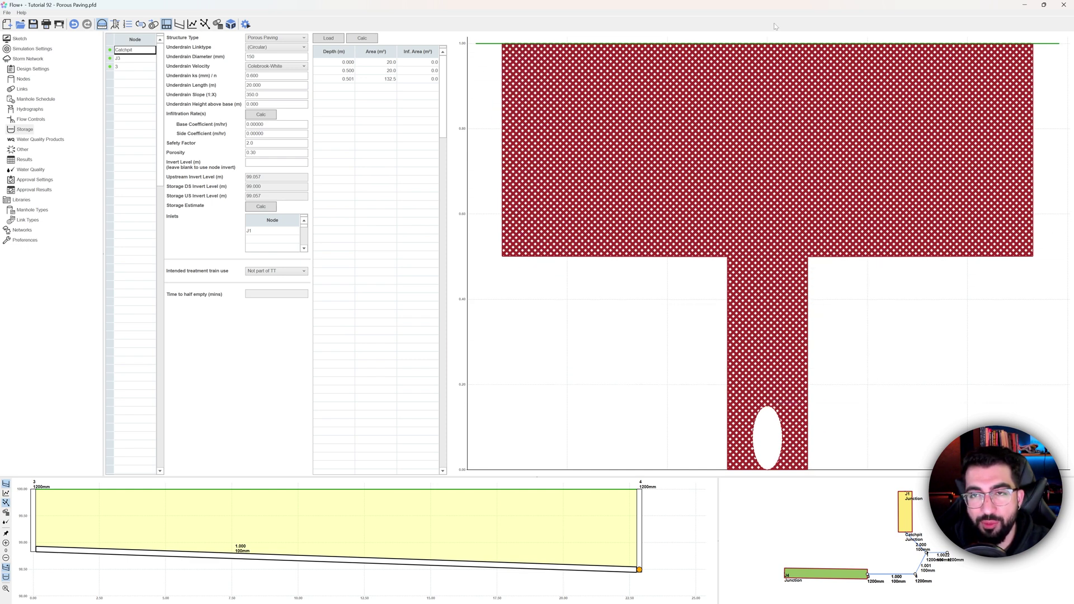
pyautogui.click(230, 23)
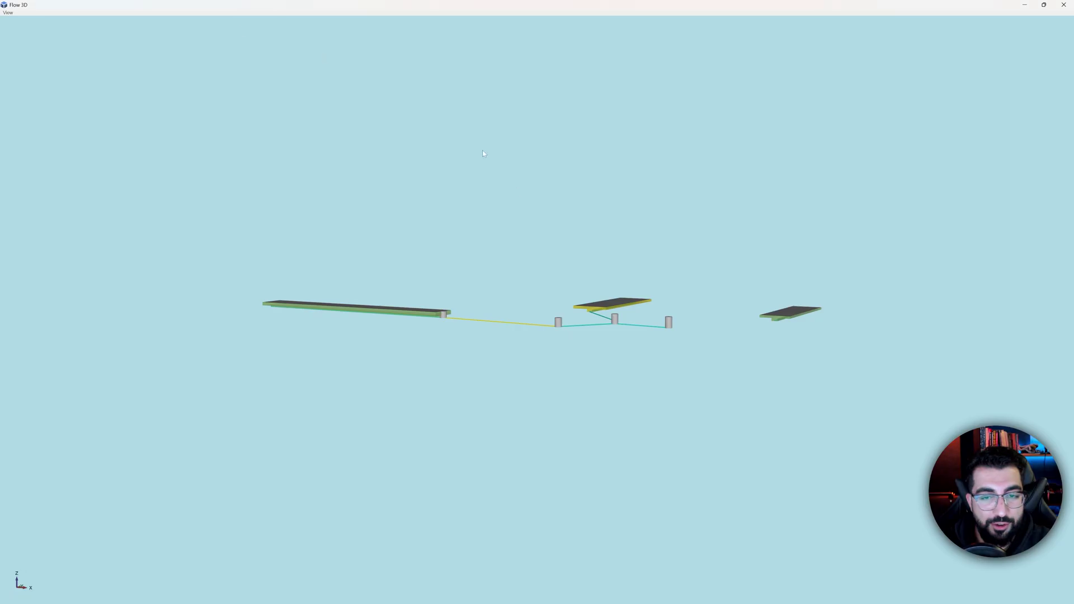
pyautogui.scroll(8, 444, 311)
pyautogui.moveTo(444, 311); pyautogui.dragTo(521, 335)
pyautogui.scroll(-3, 552, 361)
pyautogui.scroll(2, 533, 400)
pyautogui.scroll(1, 521, 336)
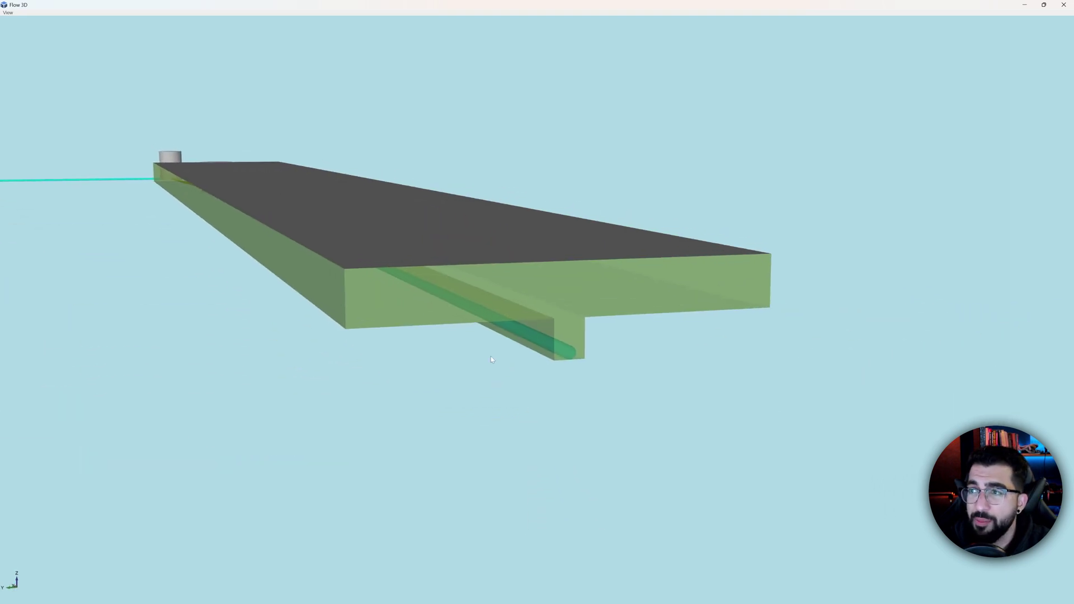
pyautogui.scroll(-3, 459, 357)
pyautogui.scroll(3, 437, 339)
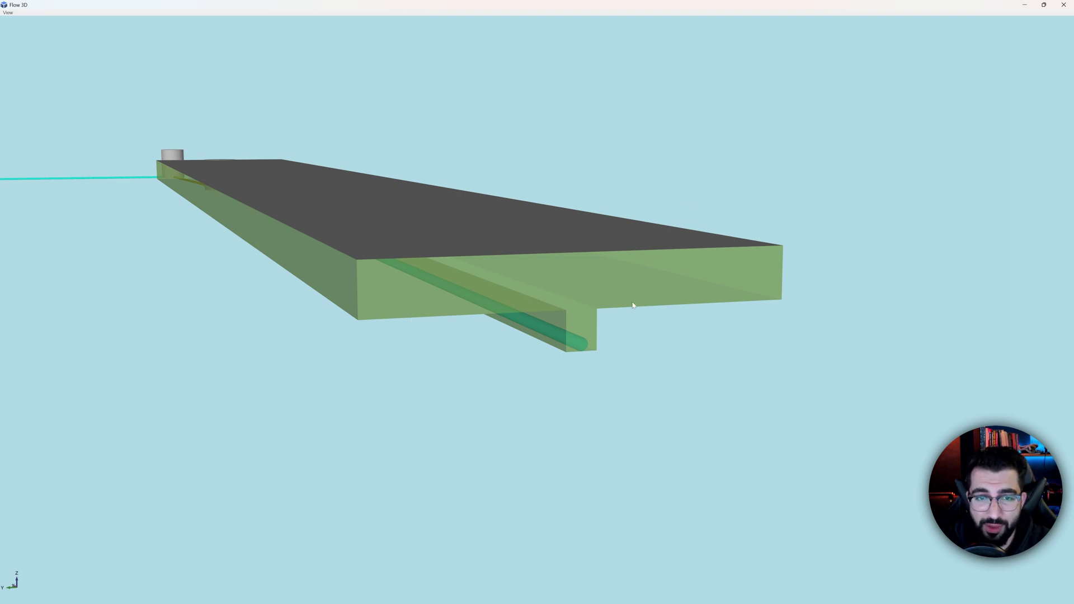
pyautogui.click(419, 281)
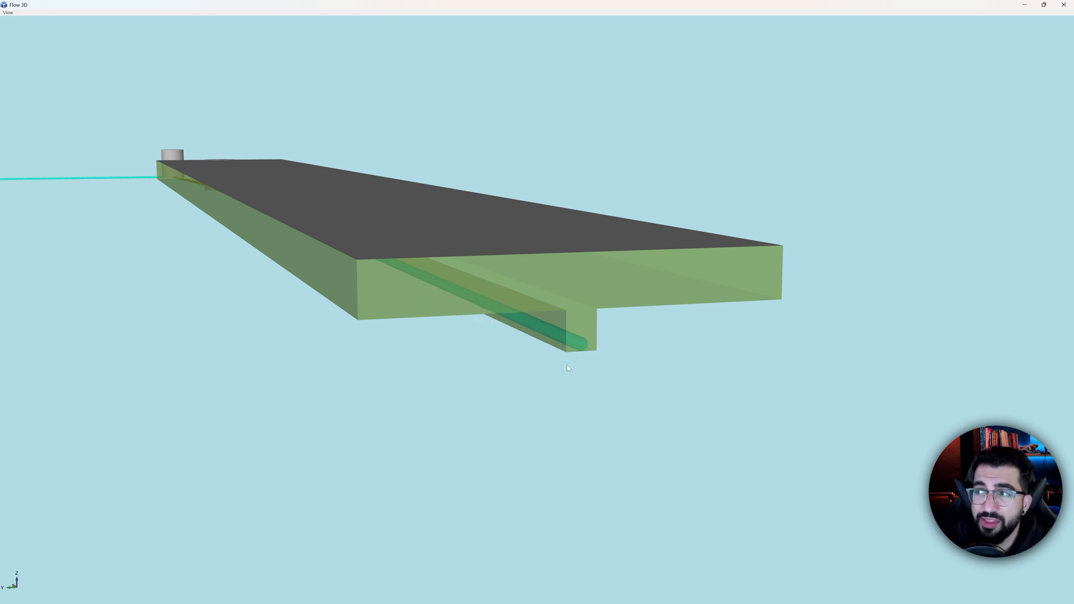
pyautogui.scroll(5, 569, 372)
pyautogui.scroll(-6, 583, 316)
pyautogui.scroll(2, 593, 285)
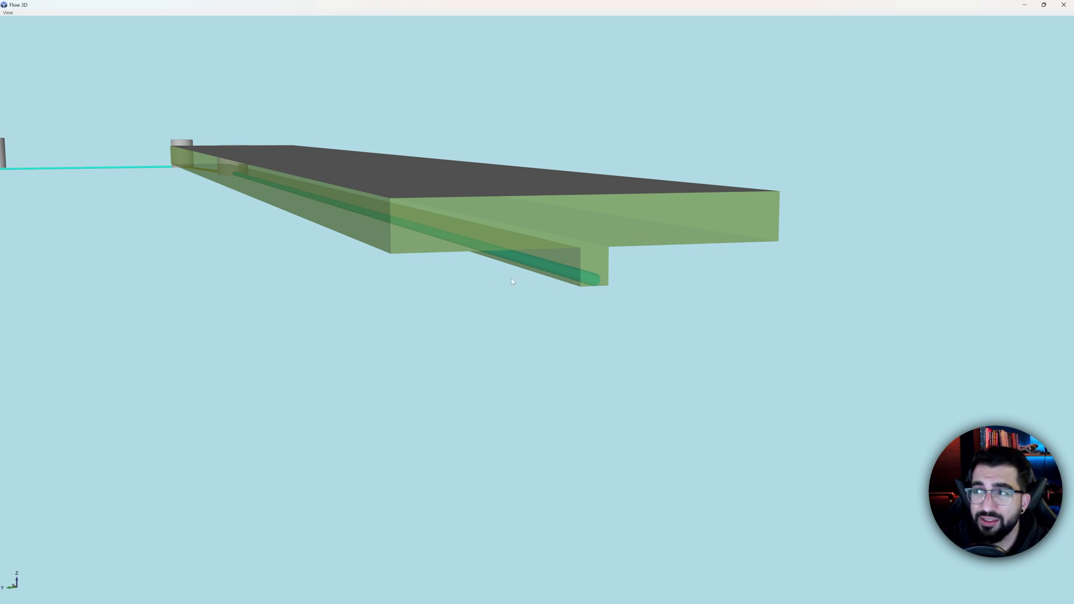
pyautogui.moveTo(585, 288); pyautogui.dragTo(600, 277)
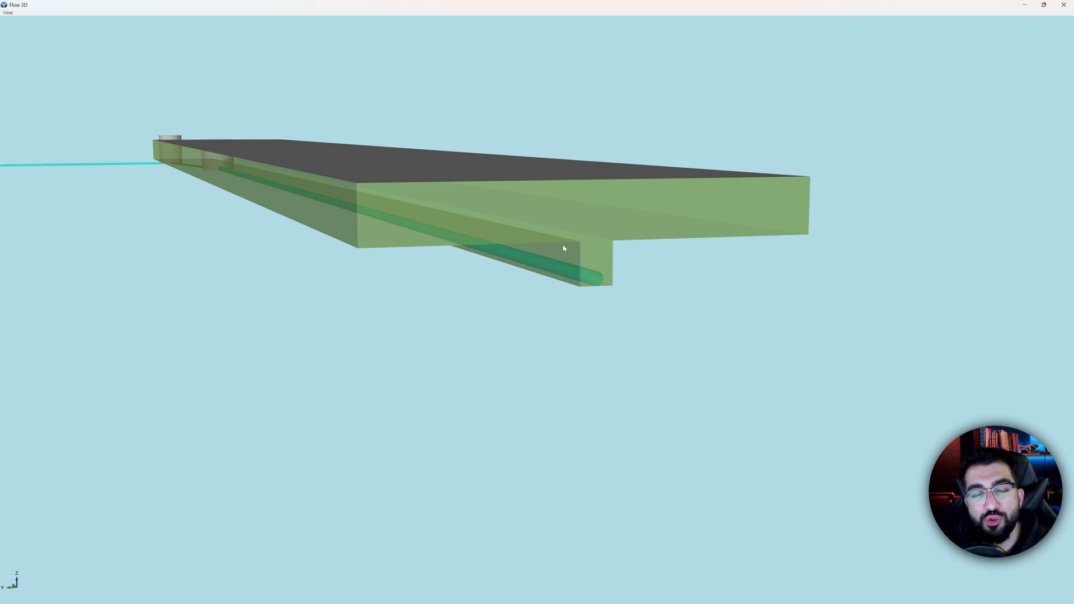
pyautogui.scroll(-6, 563, 242)
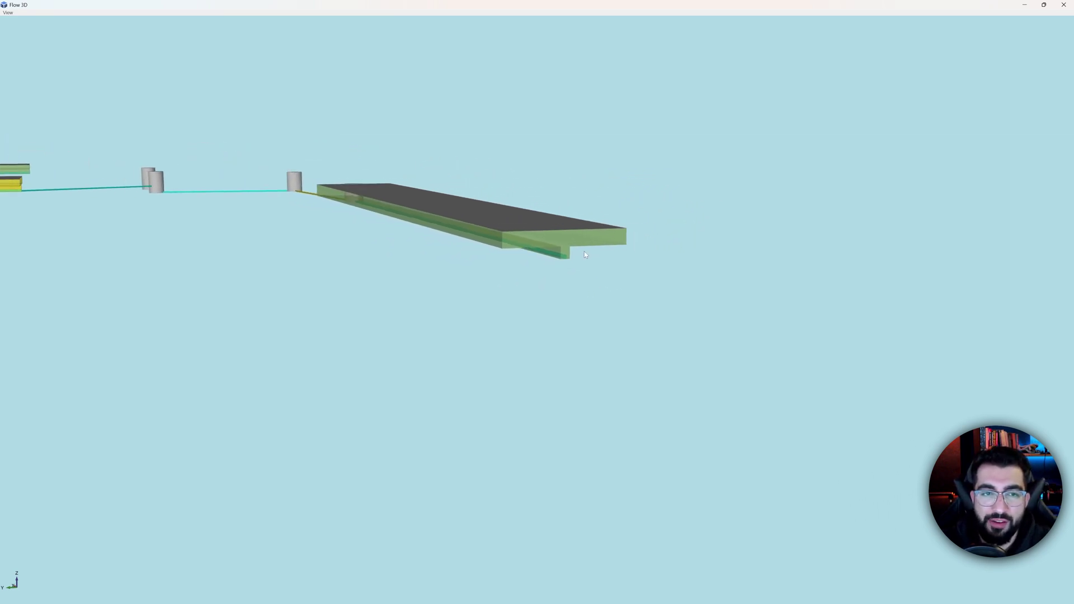
pyautogui.moveTo(584, 251); pyautogui.dragTo(763, 76)
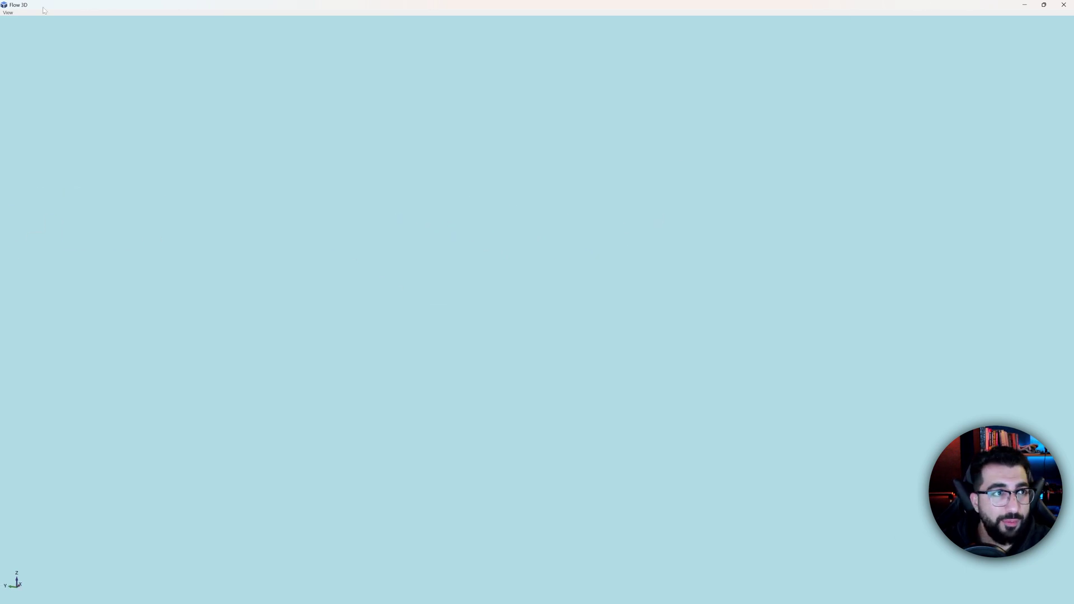
# - Bring the network back into the 3D view and inspect the paving structure from the manhole 3 side and end-on
pyautogui.click(8, 12)
pyautogui.scroll(5, 590, 317)
pyautogui.moveTo(590, 317); pyautogui.dragTo(541, 320)
pyautogui.scroll(5, 540, 255)
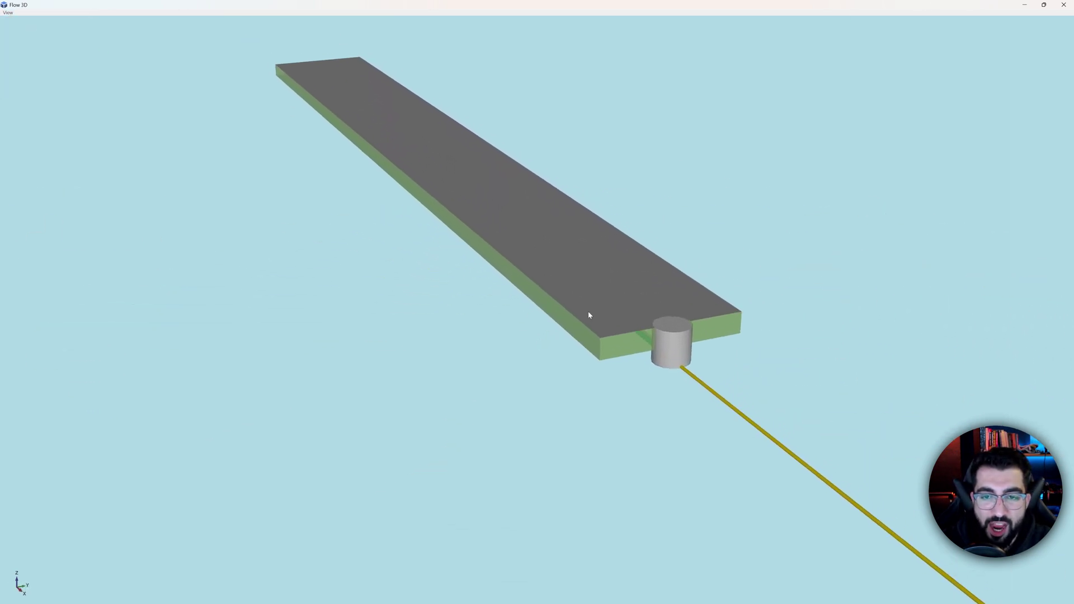
pyautogui.moveTo(588, 316); pyautogui.dragTo(650, 296)
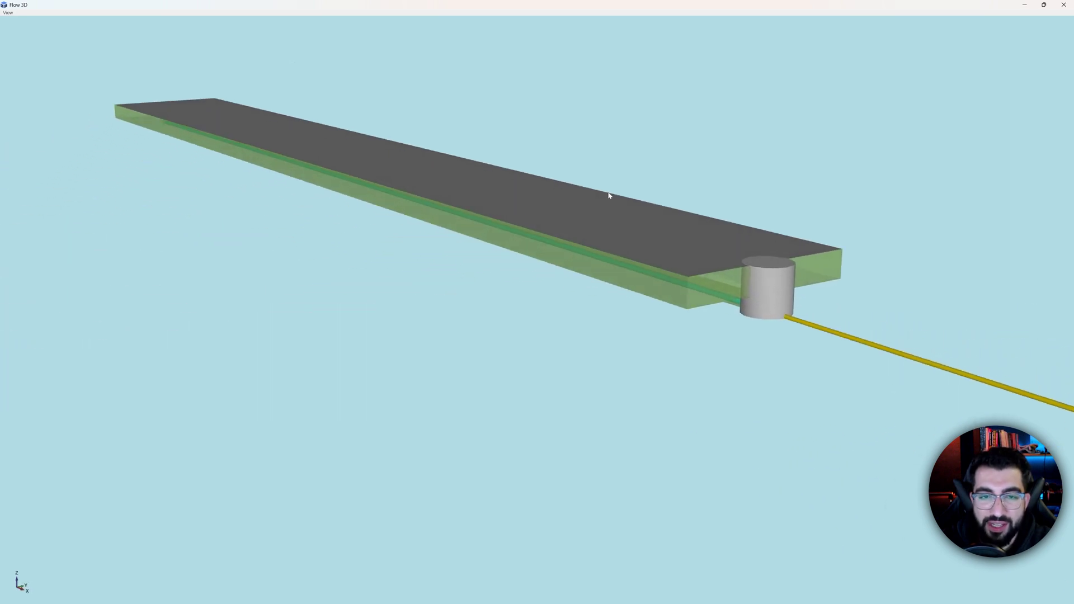
pyautogui.moveTo(720, 289); pyautogui.dragTo(621, 267)
pyautogui.scroll(5, 585, 302)
pyautogui.moveTo(462, 265); pyautogui.dragTo(609, 297)
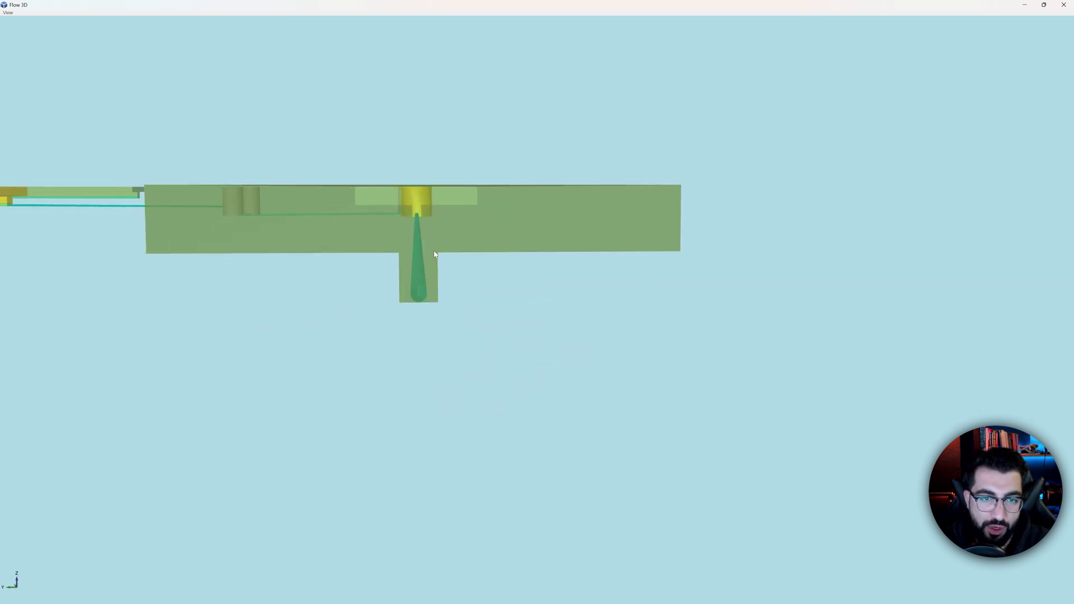
# - Examine how the underdrain and outgoing pipe connect at manhole 3, and check the manhole's node details in 3D
pyautogui.moveTo(417, 282); pyautogui.dragTo(453, 239)
pyautogui.scroll(-5, 475, 239)
pyautogui.moveTo(839, 190); pyautogui.dragTo(442, 298)
pyautogui.scroll(1, 548, 297)
pyautogui.moveTo(700, 206); pyautogui.dragTo(677, 343)
pyautogui.scroll(5, 566, 248)
pyautogui.moveTo(542, 228); pyautogui.dragTo(577, 332)
pyautogui.moveTo(565, 263); pyautogui.dragTo(553, 360)
pyautogui.scroll(2, 552, 359)
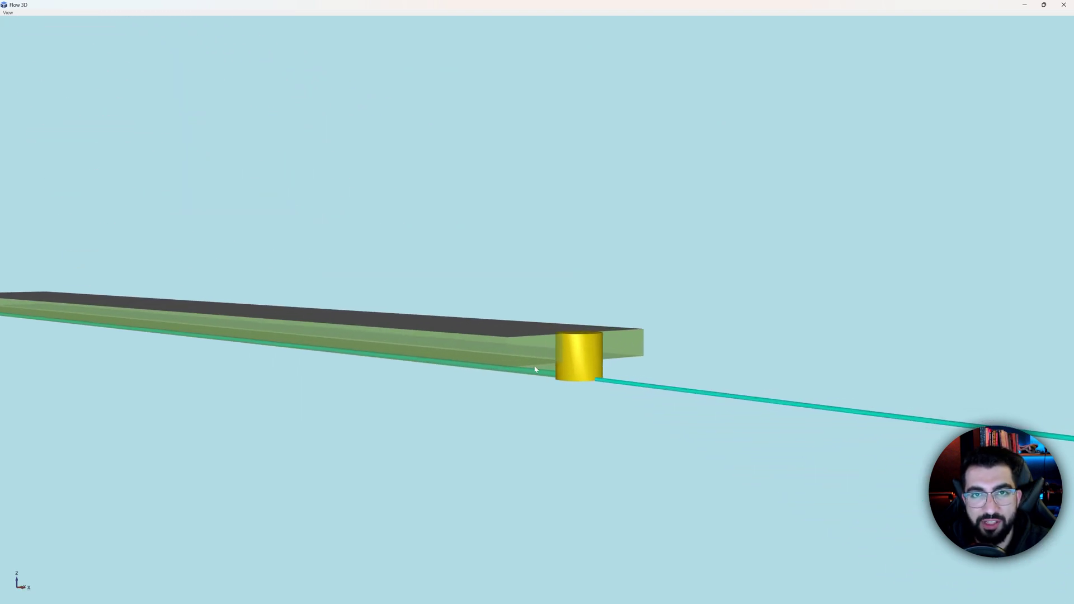
pyautogui.moveTo(442, 364); pyautogui.dragTo(620, 319)
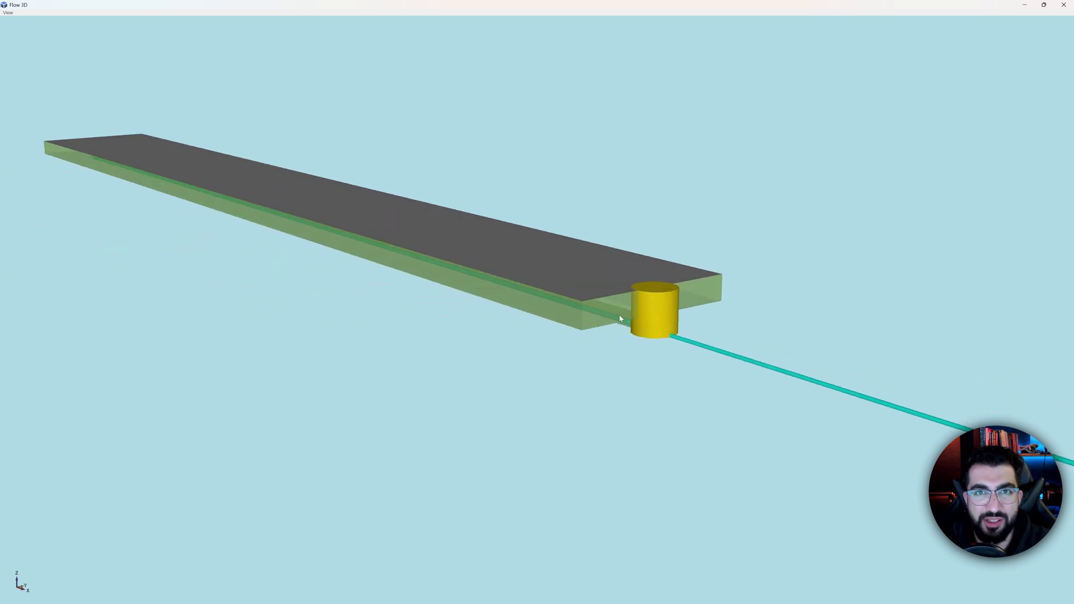
pyautogui.click(620, 315)
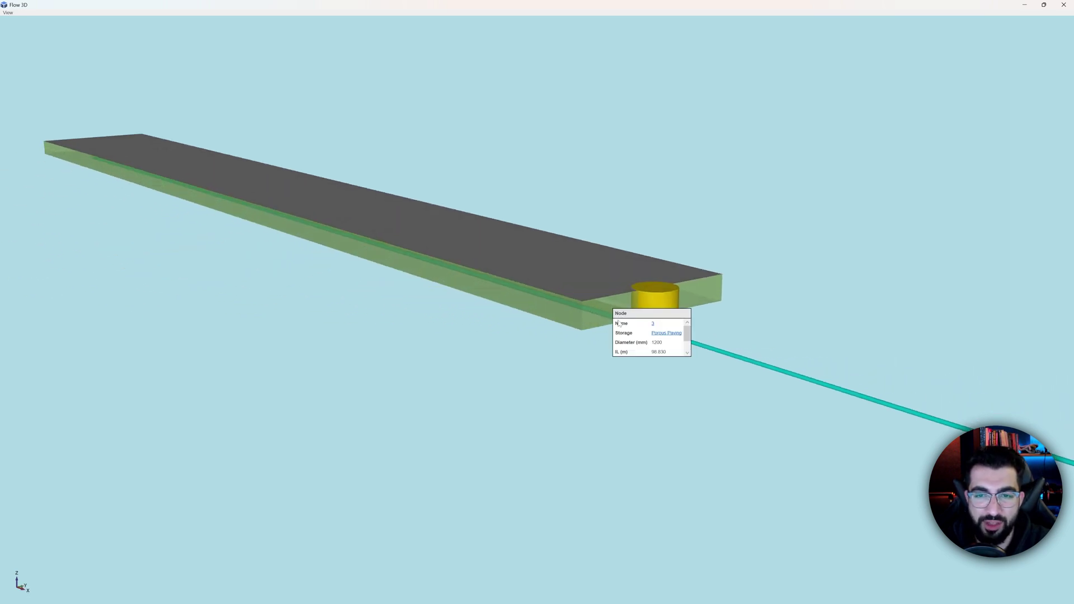
pyautogui.scroll(1, 602, 308)
pyautogui.scroll(4, 603, 311)
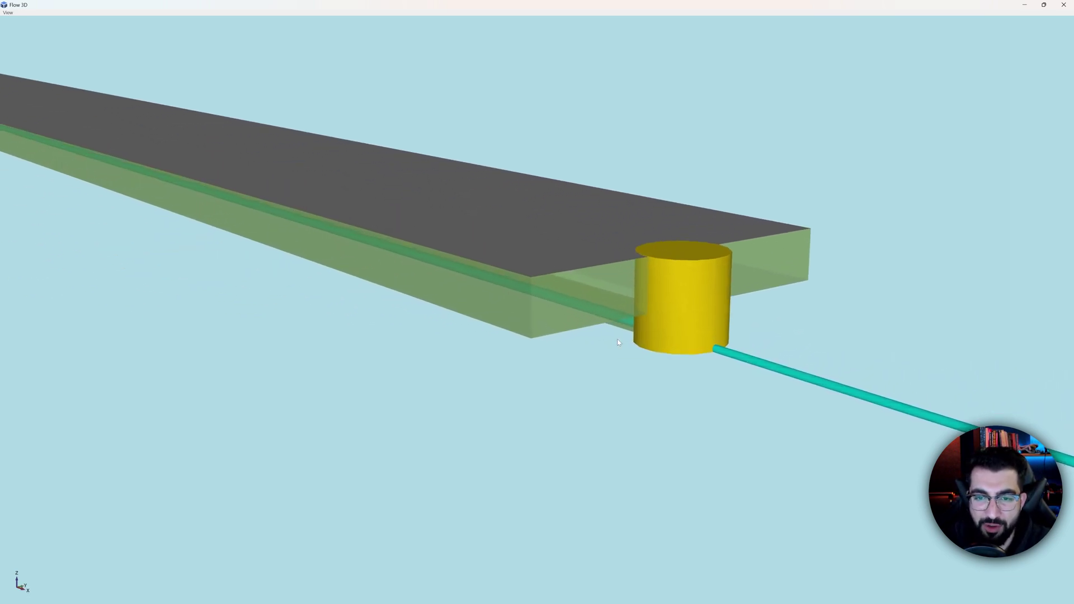
pyautogui.scroll(-5, 587, 360)
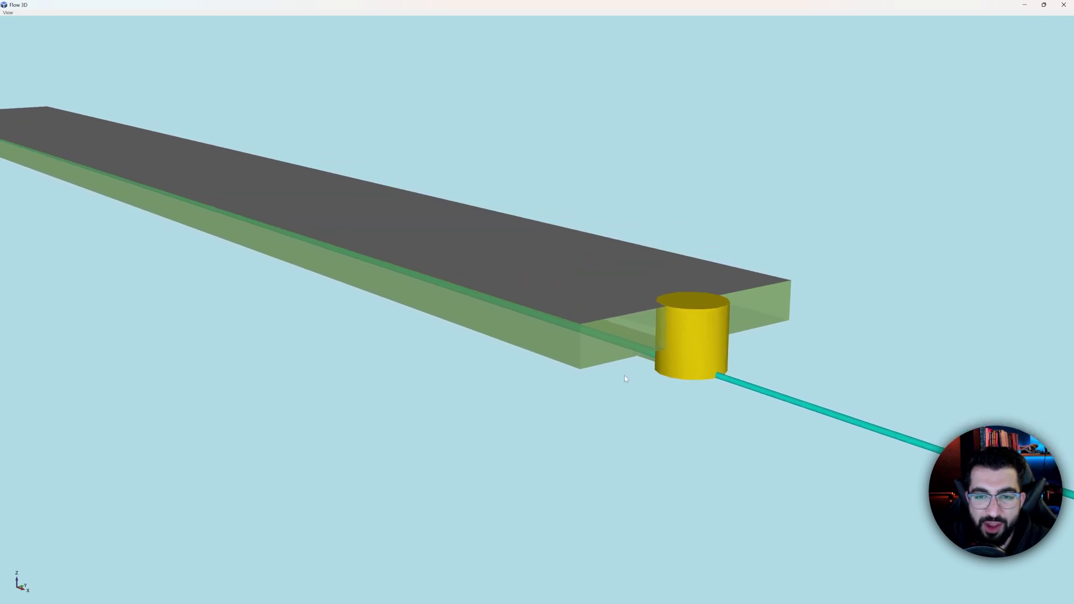
pyautogui.moveTo(572, 357); pyautogui.dragTo(639, 353)
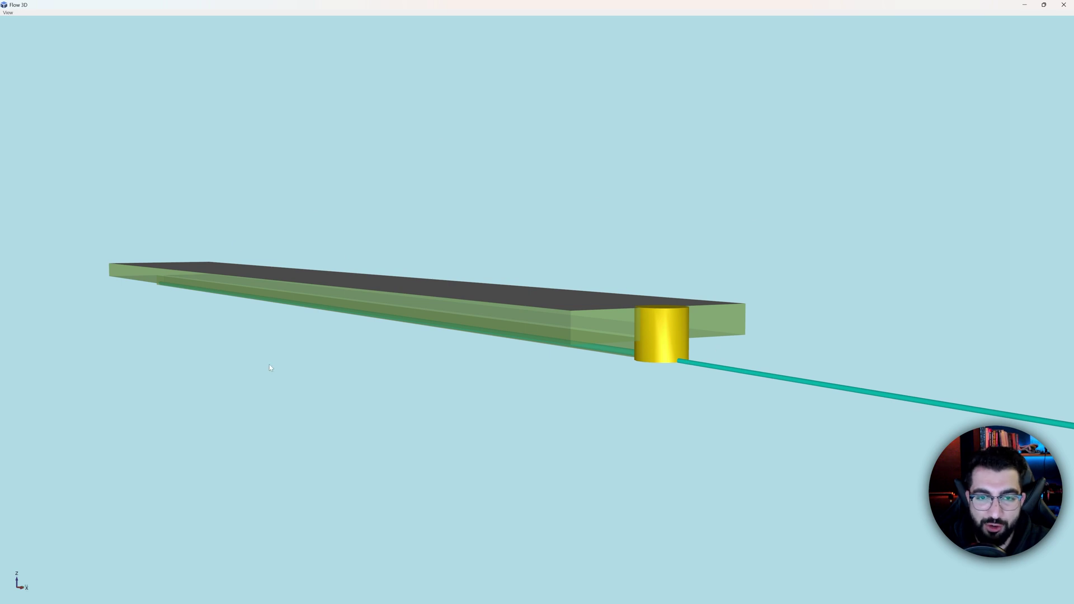
# - Close the 3D view and set manhole 3's porous paving porosity to 0.30 and its intended treatment train use to Permeable Surface
pyautogui.moveTo(383, 302)
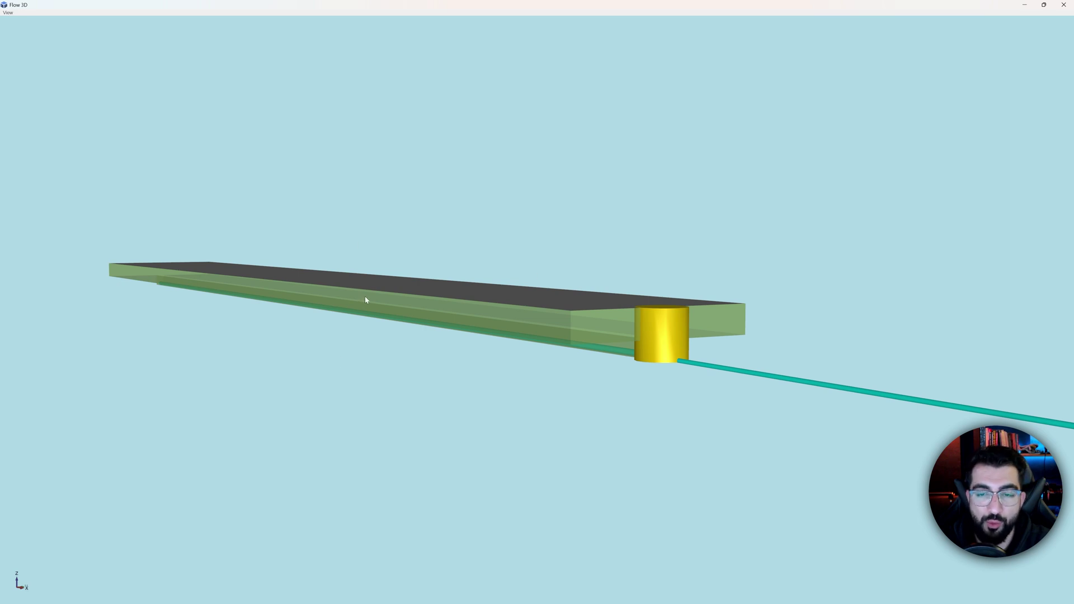
pyautogui.click(1060, 6)
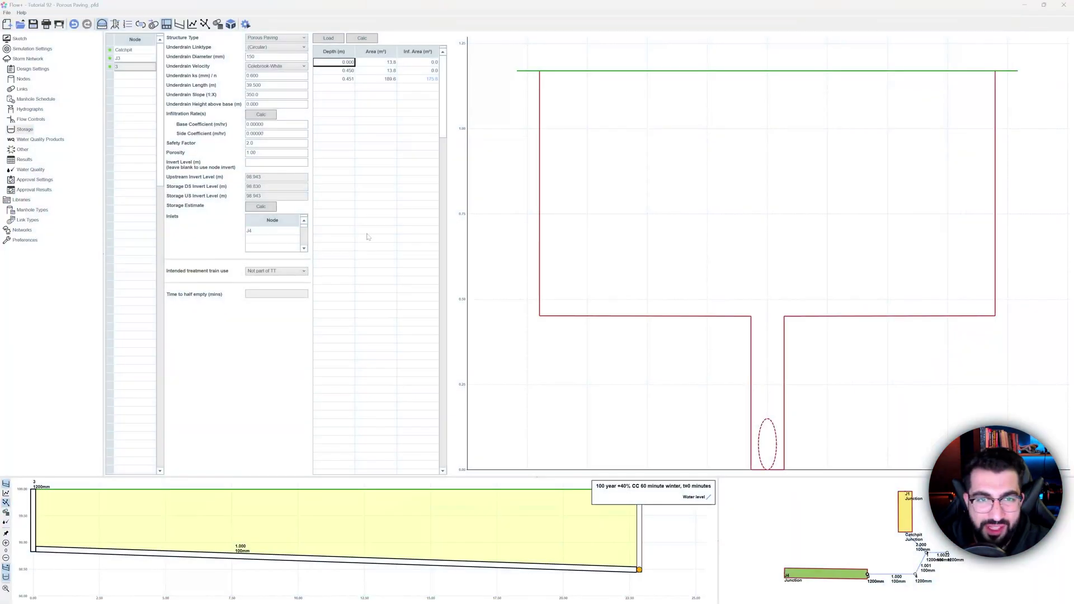
pyautogui.moveTo(268, 153); pyautogui.dragTo(206, 159)
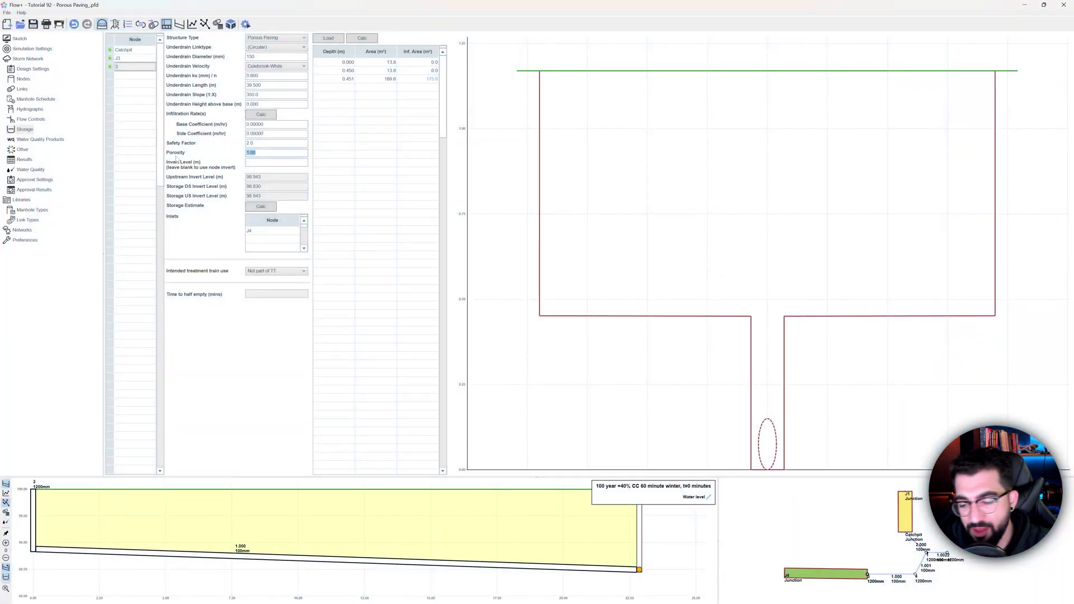
pyautogui.write('0.3')
pyautogui.press('Tab')
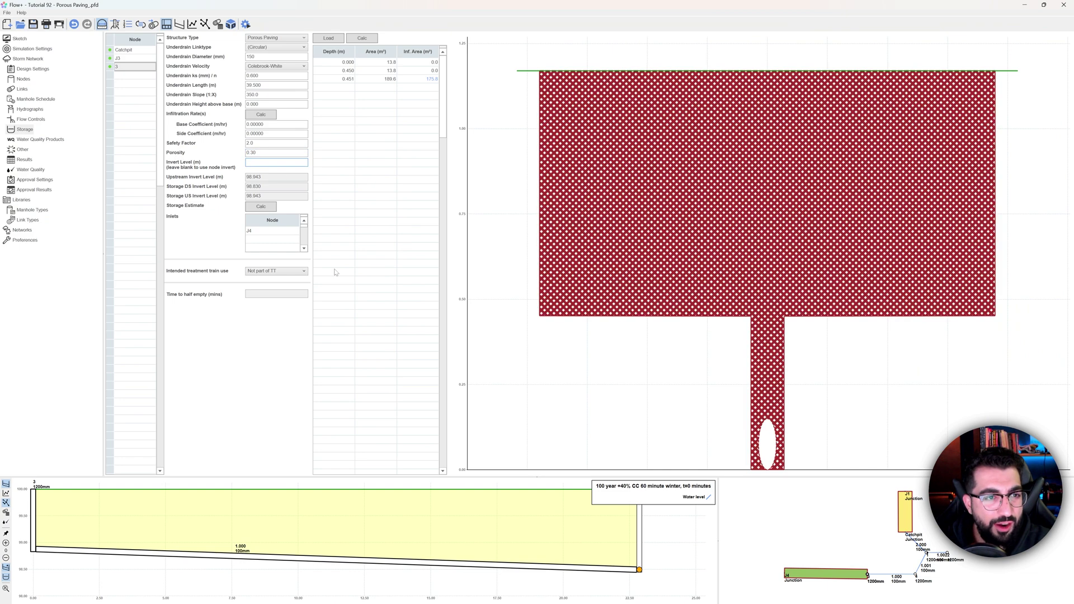
pyautogui.click(273, 273)
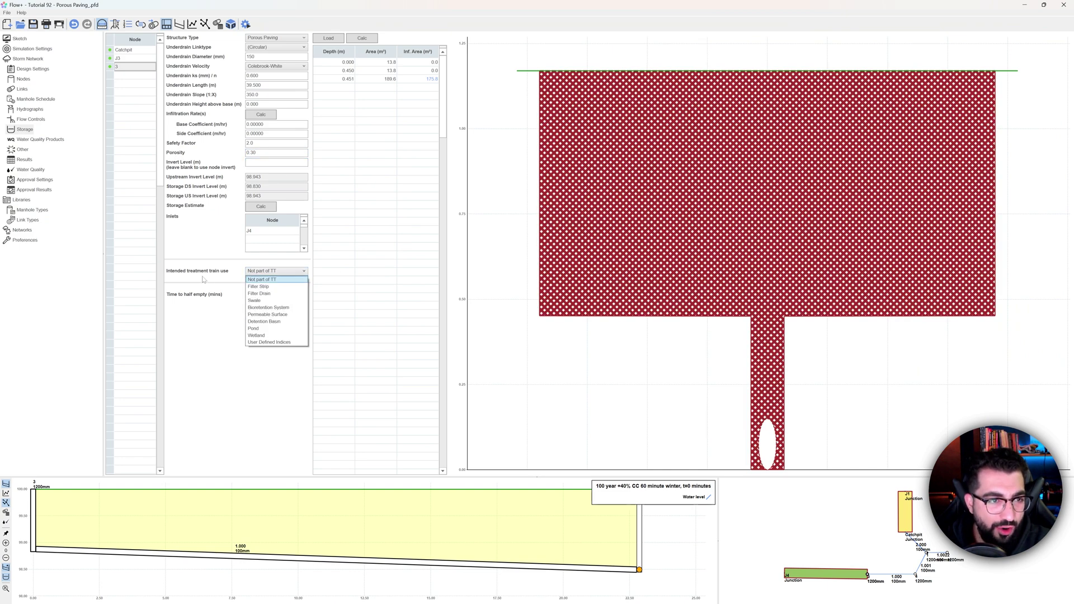
pyautogui.click(276, 316)
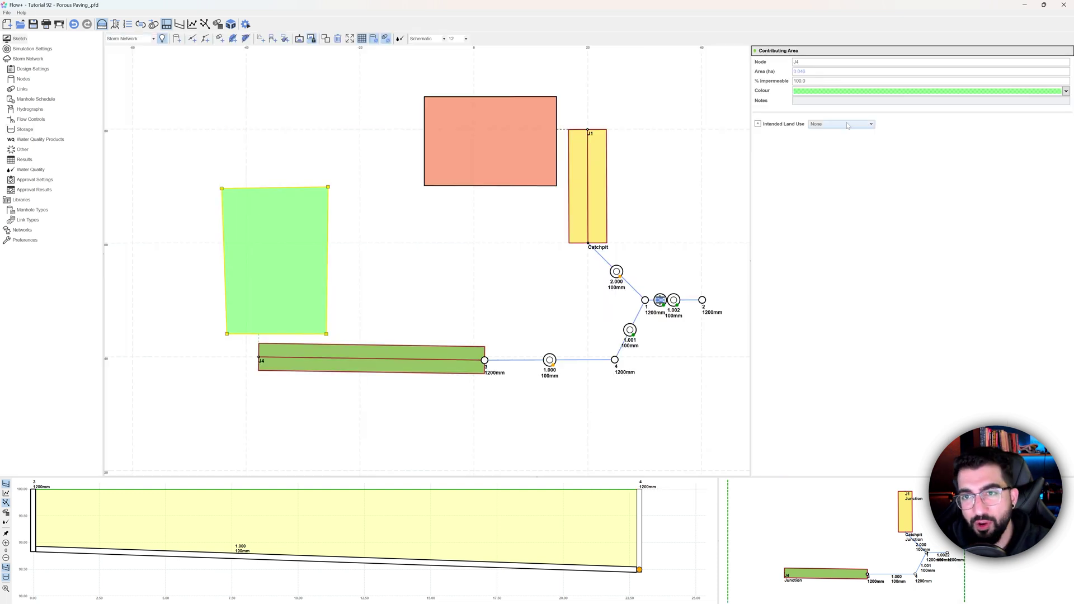
# - In the sketch, set the intended land use of the green contributing area draining to J4 to Long term parking
pyautogui.click(847, 125)
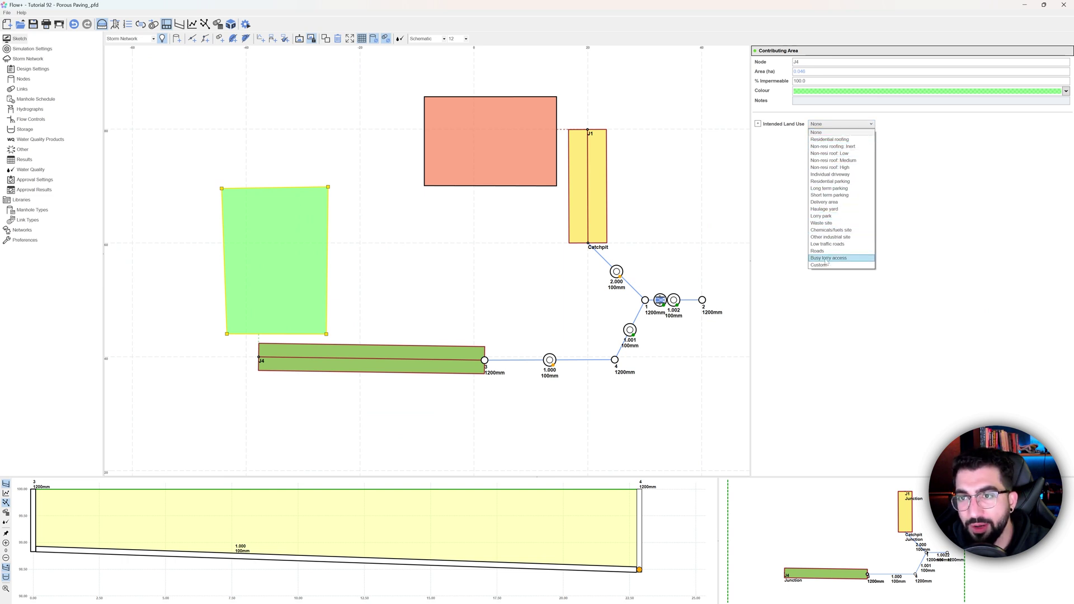
pyautogui.click(830, 189)
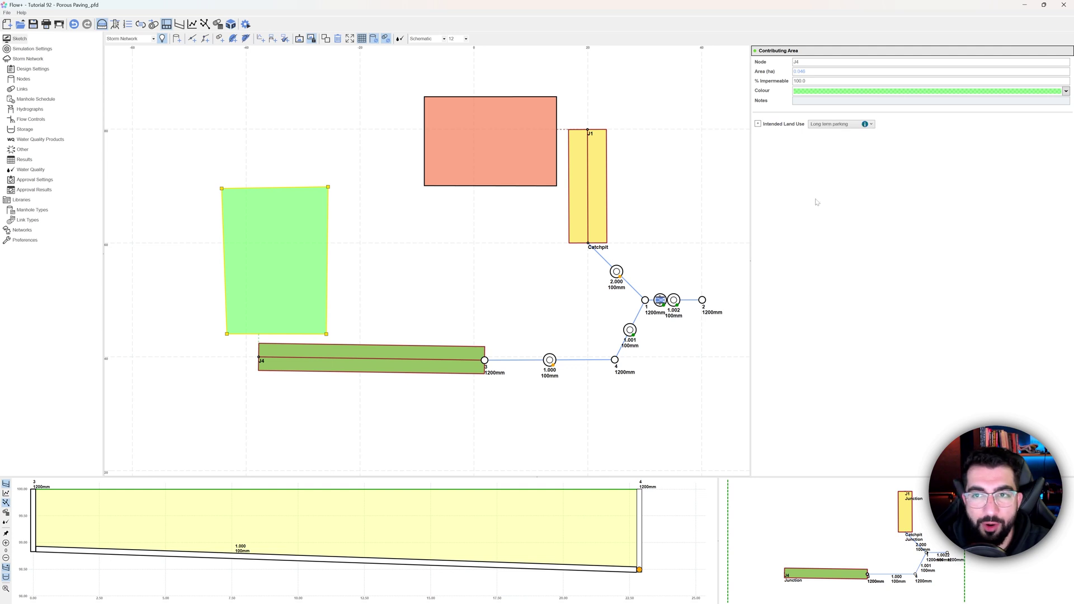